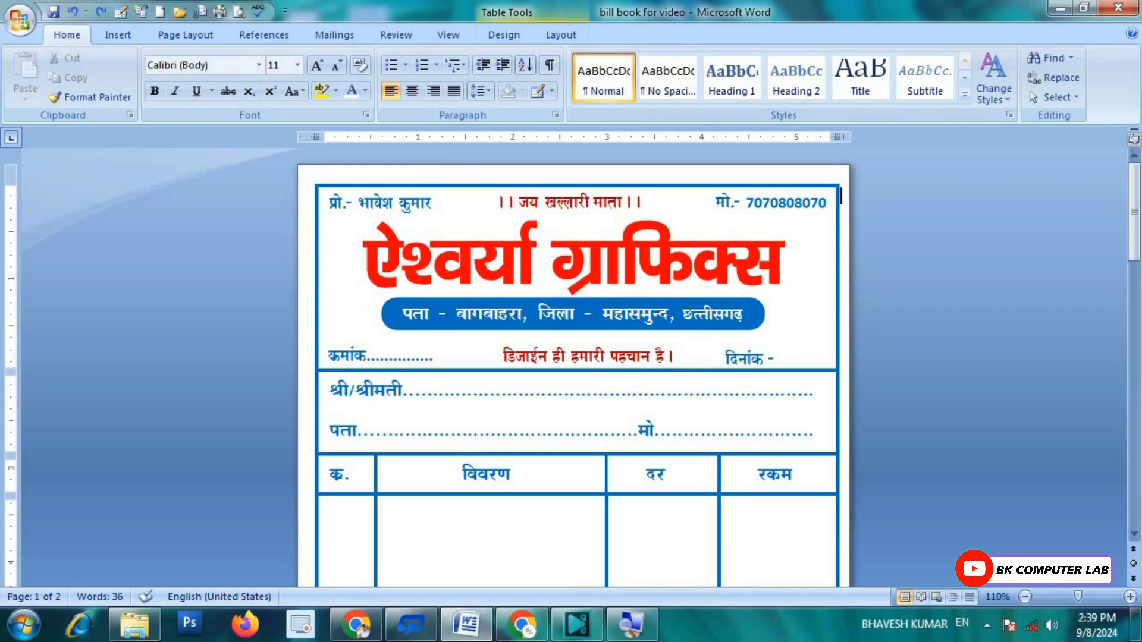
Step: Start a new blank document with Ctrl+N and maximize its window
{"action": "scroll", "coordinate": [813, 285], "scroll_direction": "down", "scroll_amount": 8}
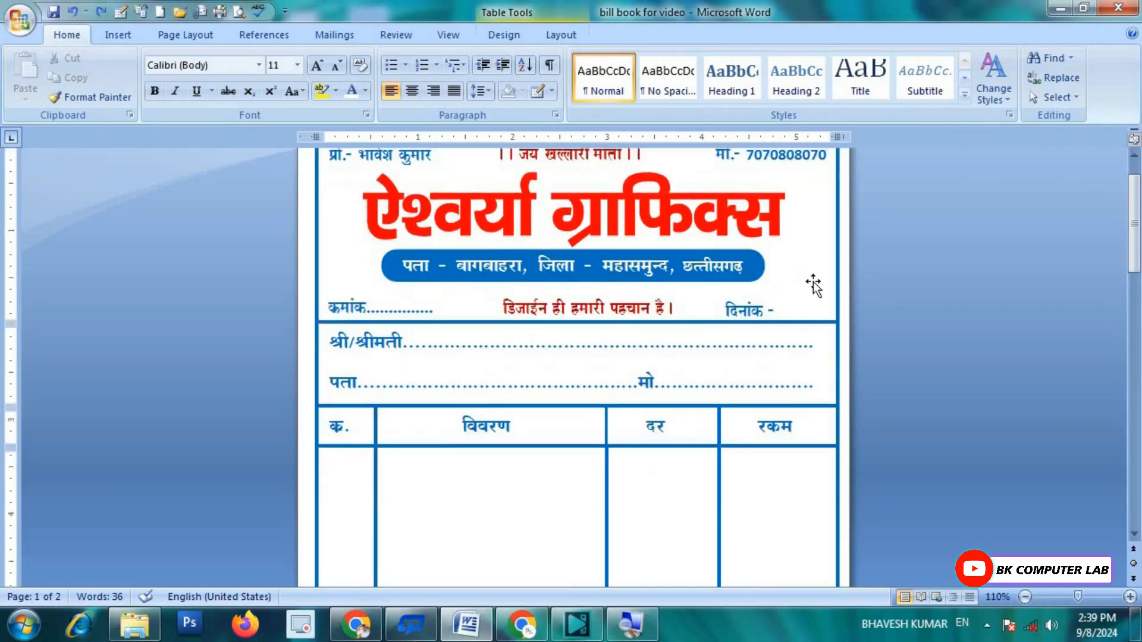
{"action": "scroll", "coordinate": [810, 284], "scroll_direction": "up", "scroll_amount": 8}
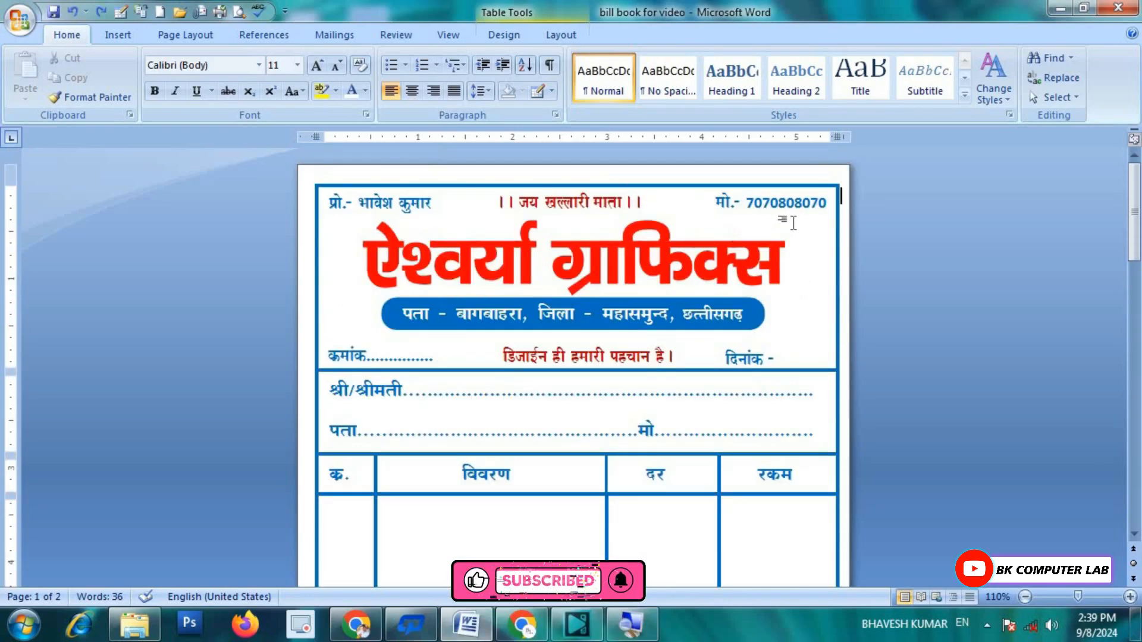
{"action": "scroll", "coordinate": [788, 365], "scroll_direction": "down", "scroll_amount": 8}
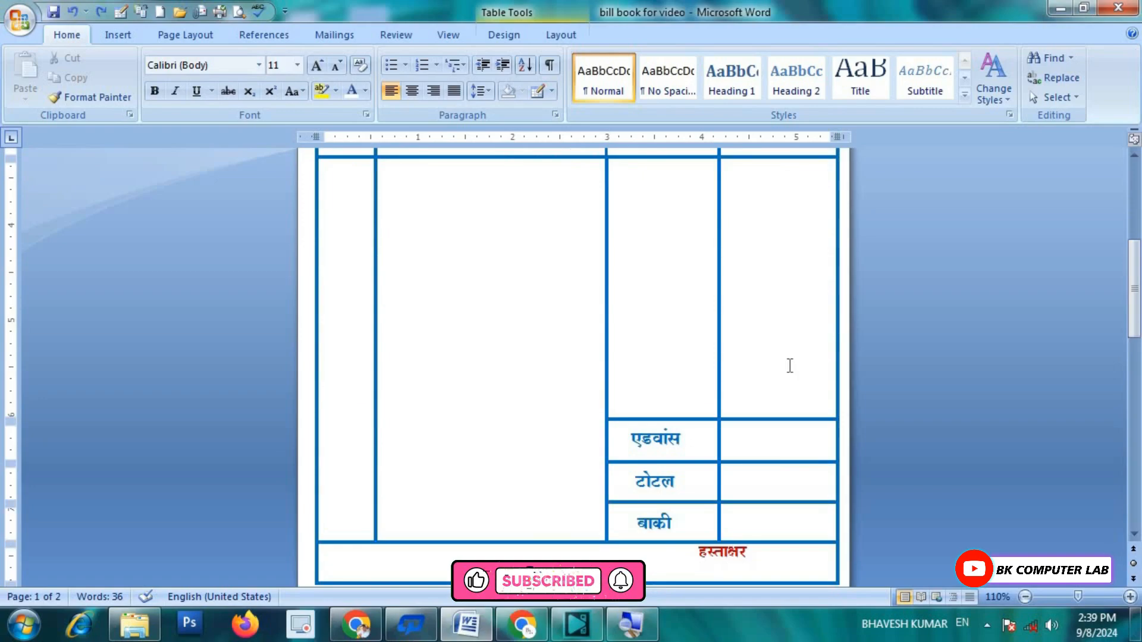
{"action": "scroll", "coordinate": [790, 365], "scroll_direction": "up", "scroll_amount": 8}
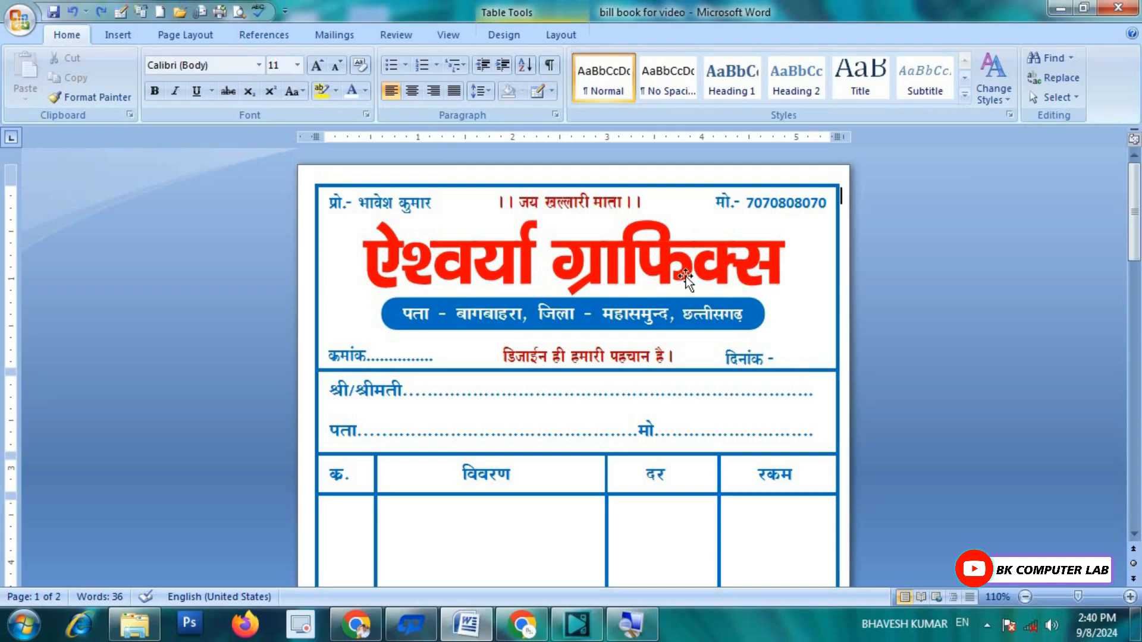
{"action": "scroll", "coordinate": [805, 370], "scroll_direction": "down", "scroll_amount": 3}
{"action": "scroll", "coordinate": [779, 238], "scroll_direction": "down", "scroll_amount": 3}
{"action": "scroll", "coordinate": [753, 294], "scroll_direction": "down", "scroll_amount": 1}
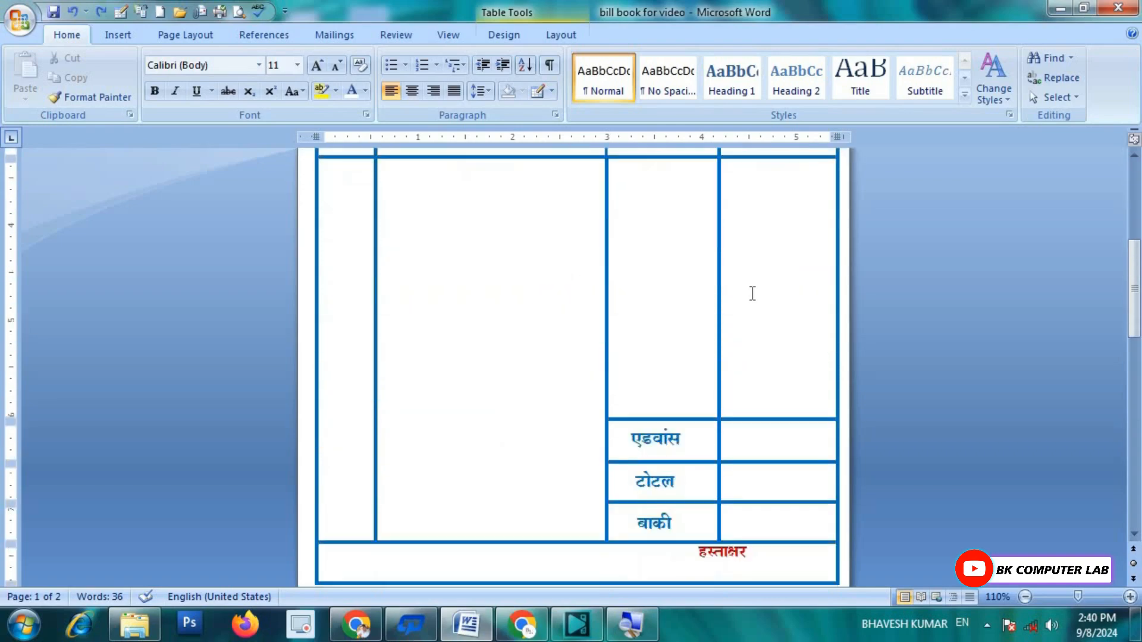
{"action": "scroll", "coordinate": [752, 294], "scroll_direction": "up", "scroll_amount": 5}
{"action": "scroll", "coordinate": [751, 293], "scroll_direction": "up", "scroll_amount": 1}
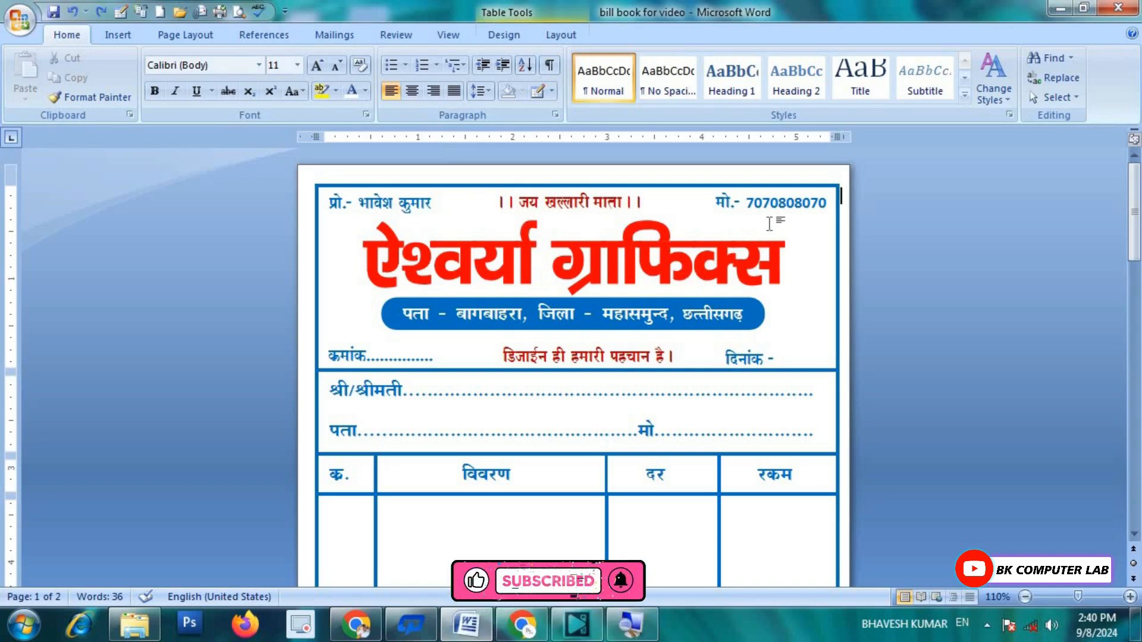
{"action": "scroll", "coordinate": [752, 292], "scroll_direction": "down", "scroll_amount": 2}
{"action": "scroll", "coordinate": [743, 295], "scroll_direction": "up", "scroll_amount": 2}
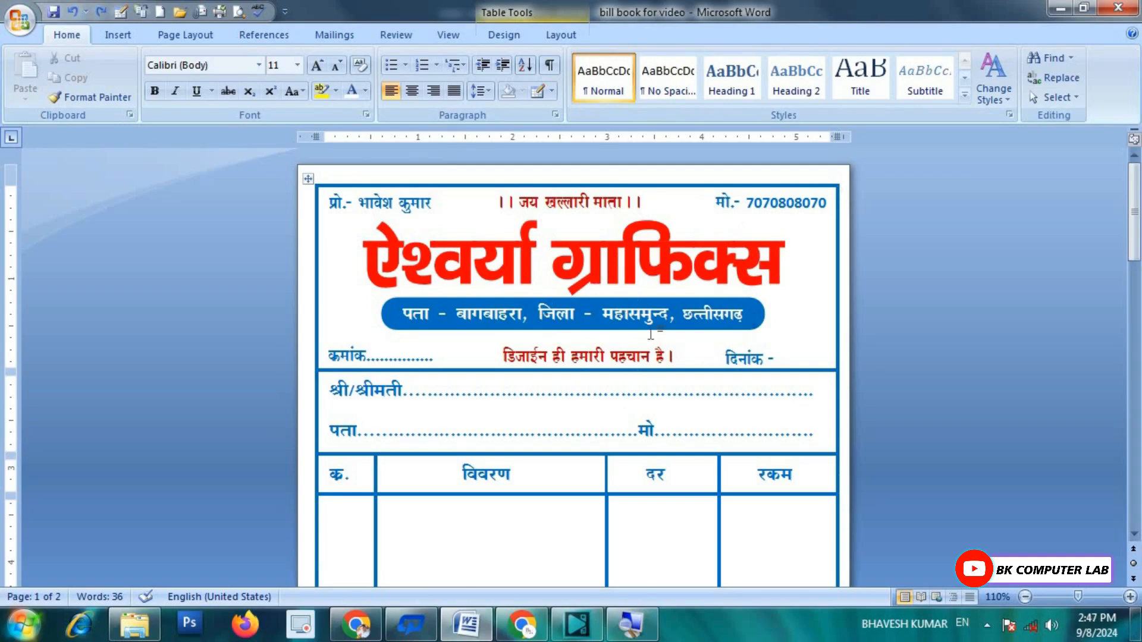
{"action": "key", "text": "ctrl+n"}
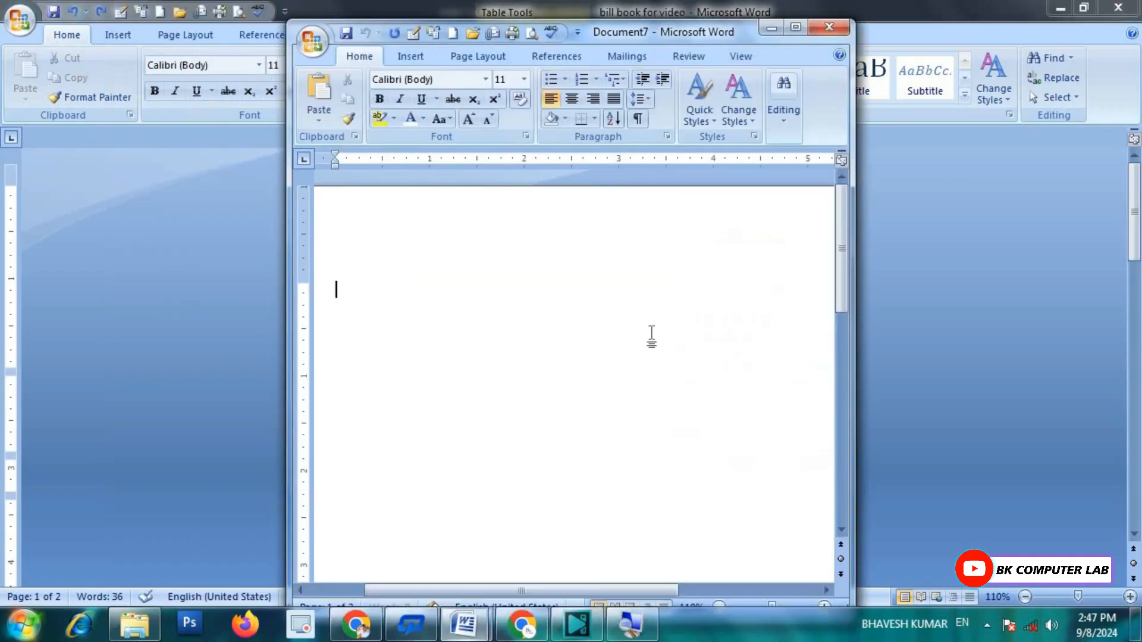
{"action": "left_click", "coordinate": [795, 27]}
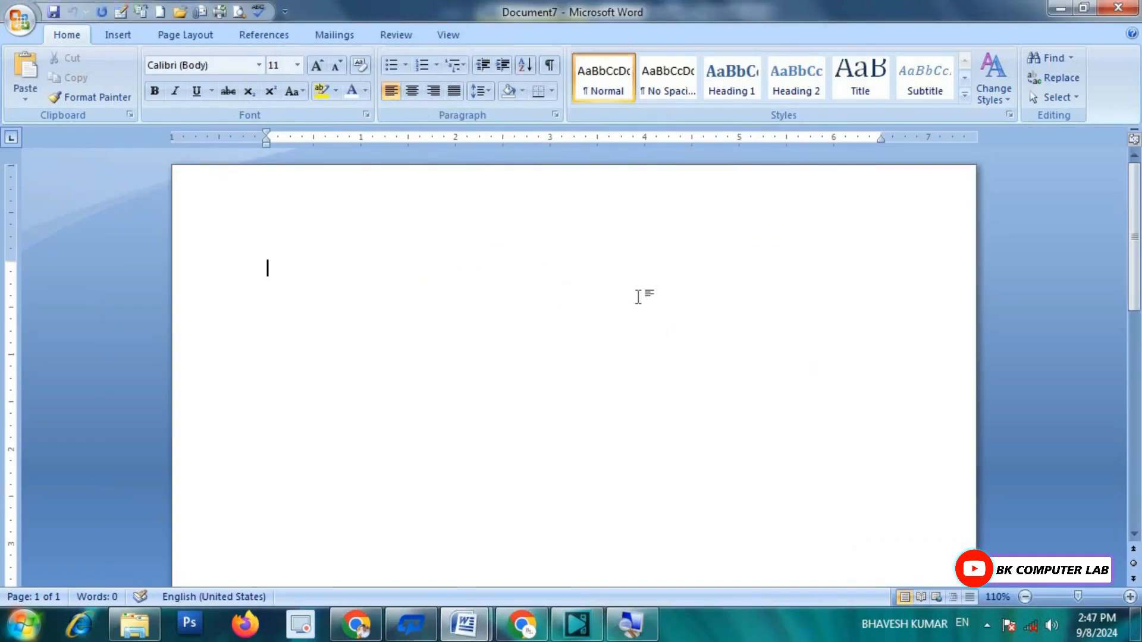
Step: Set the new document's page size to A5
{"action": "scroll", "coordinate": [639, 297], "scroll_direction": "down", "scroll_amount": 1}
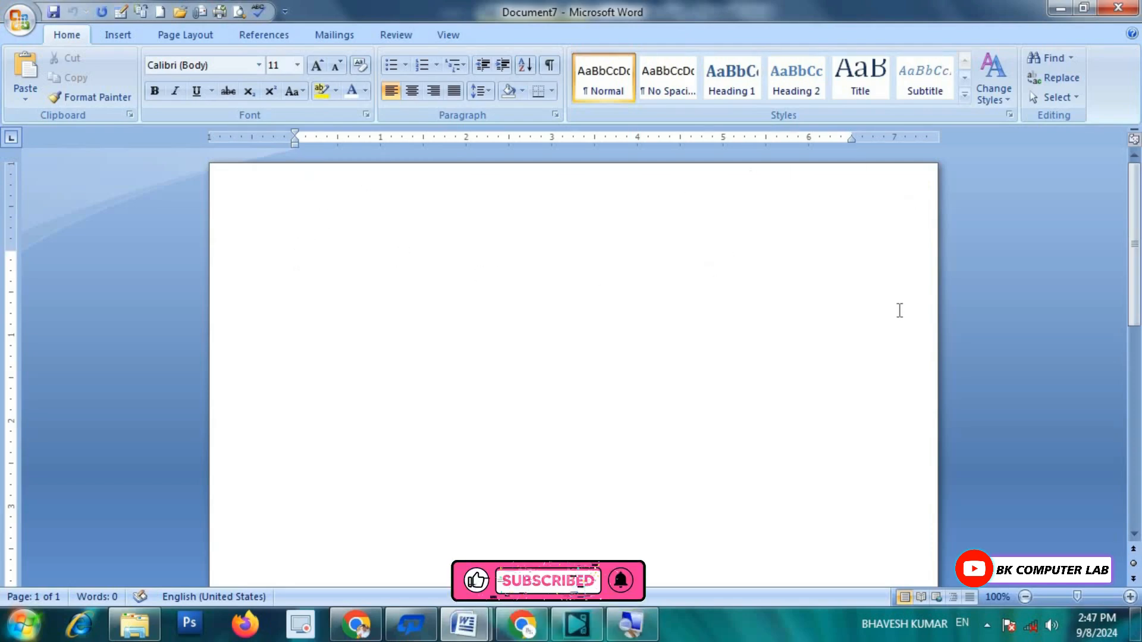
{"action": "left_click", "coordinate": [187, 39]}
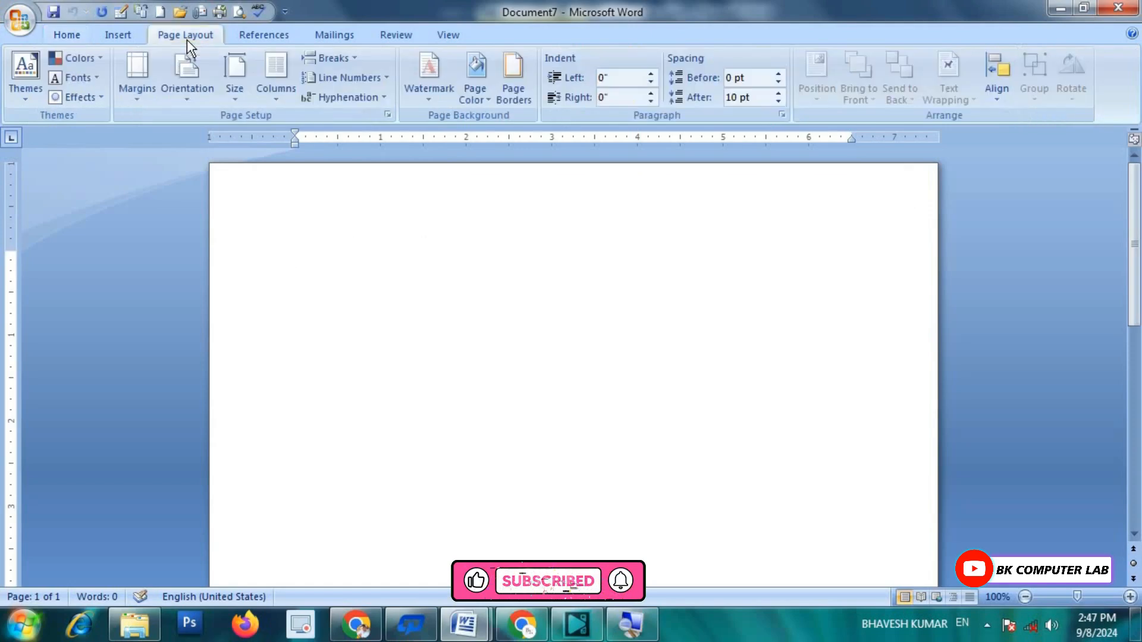
{"action": "left_click", "coordinate": [239, 109]}
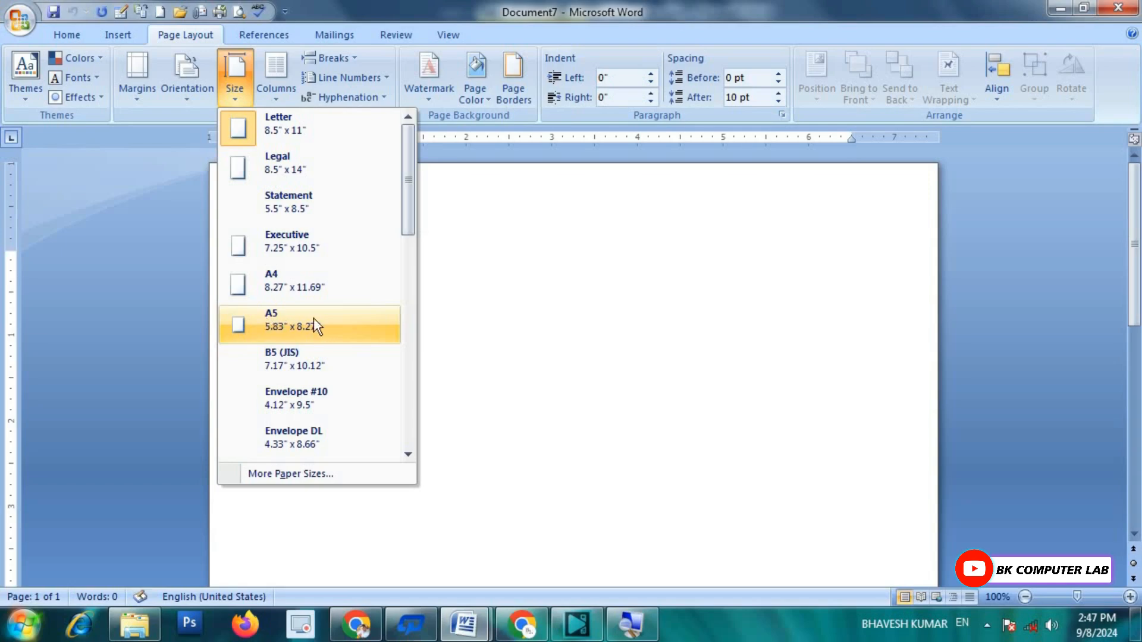
{"action": "left_click", "coordinate": [279, 324]}
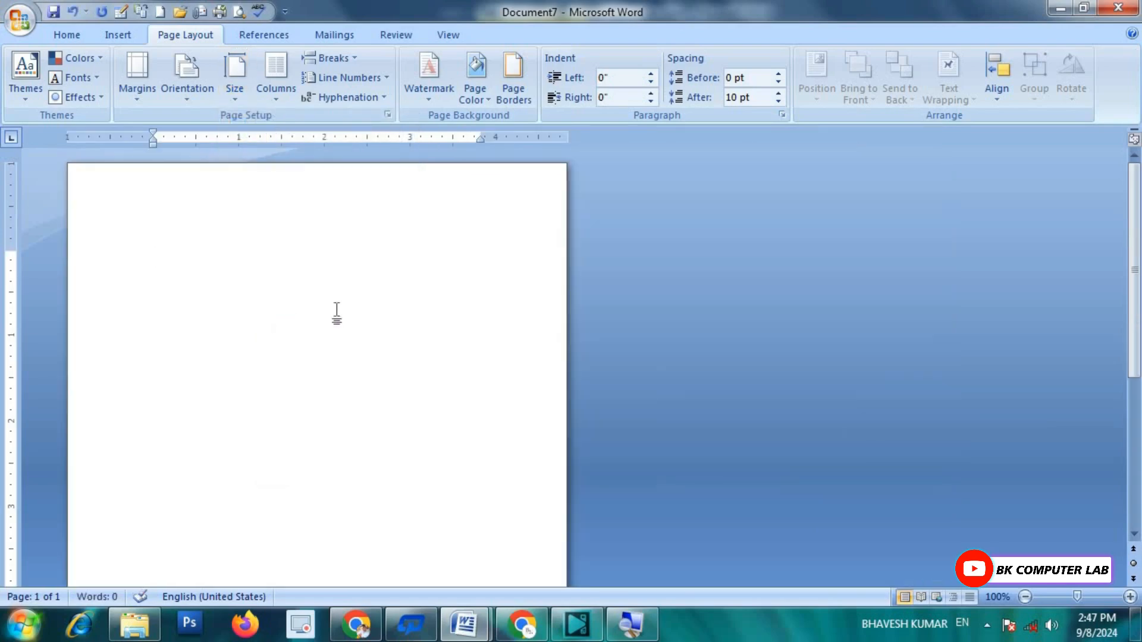
{"action": "scroll", "coordinate": [367, 282], "scroll_direction": "down", "scroll_amount": 5}
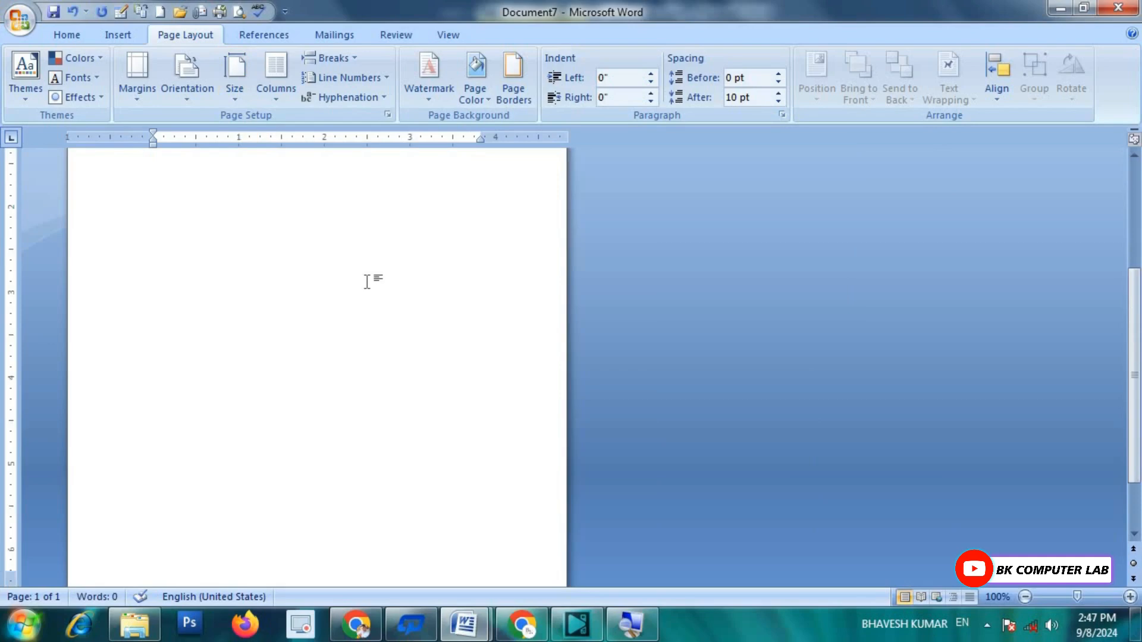
{"action": "scroll", "coordinate": [368, 282], "scroll_direction": "up", "scroll_amount": 5}
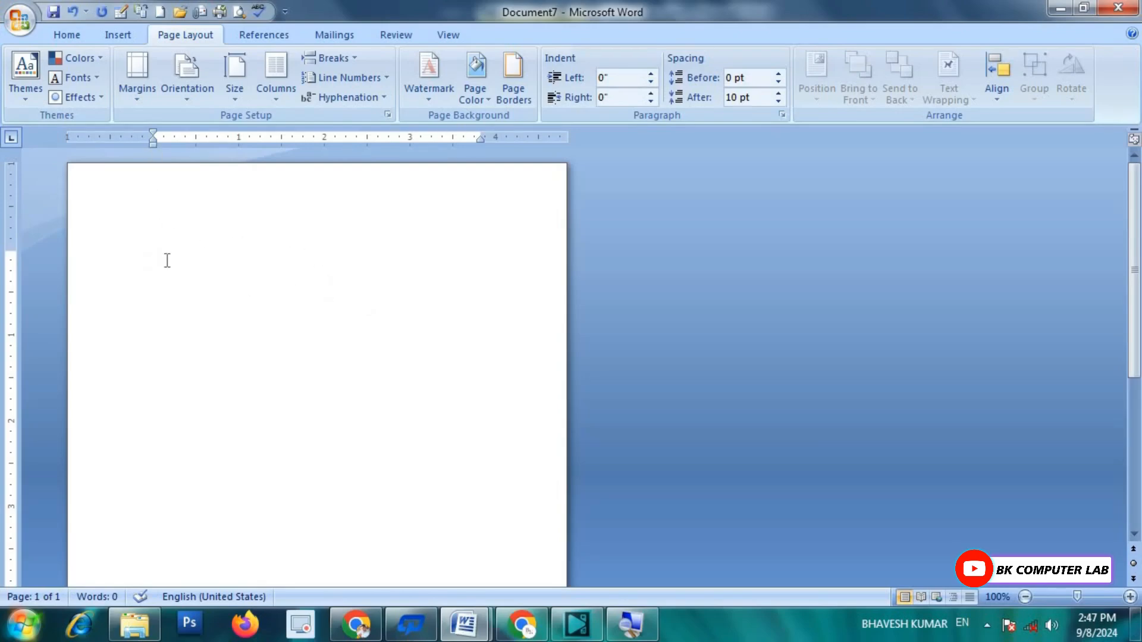
{"action": "left_click", "coordinate": [136, 100]}
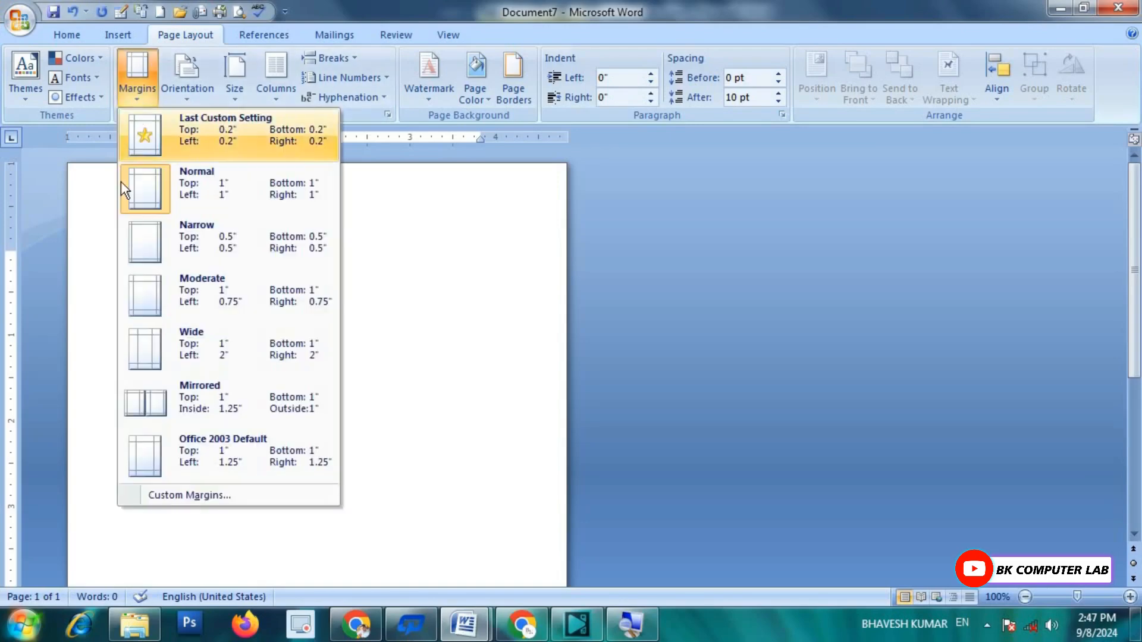
Step: Apply Narrow margins, then set custom top, bottom, left and right margins to 0.2 inches
{"action": "left_click", "coordinate": [190, 236]}
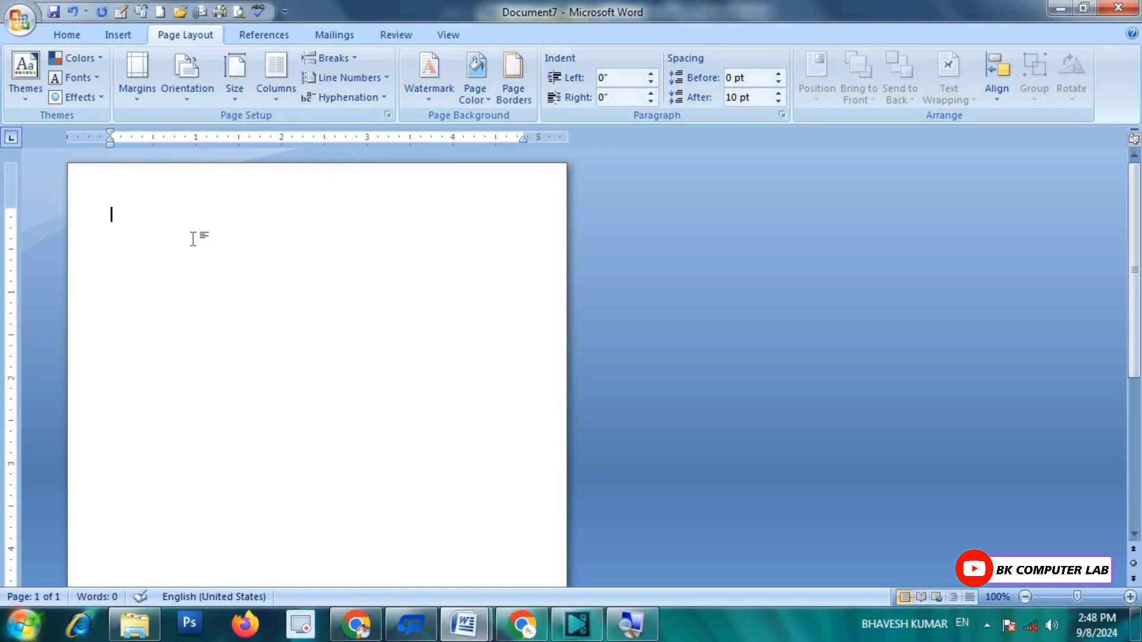
{"action": "left_click", "coordinate": [137, 95]}
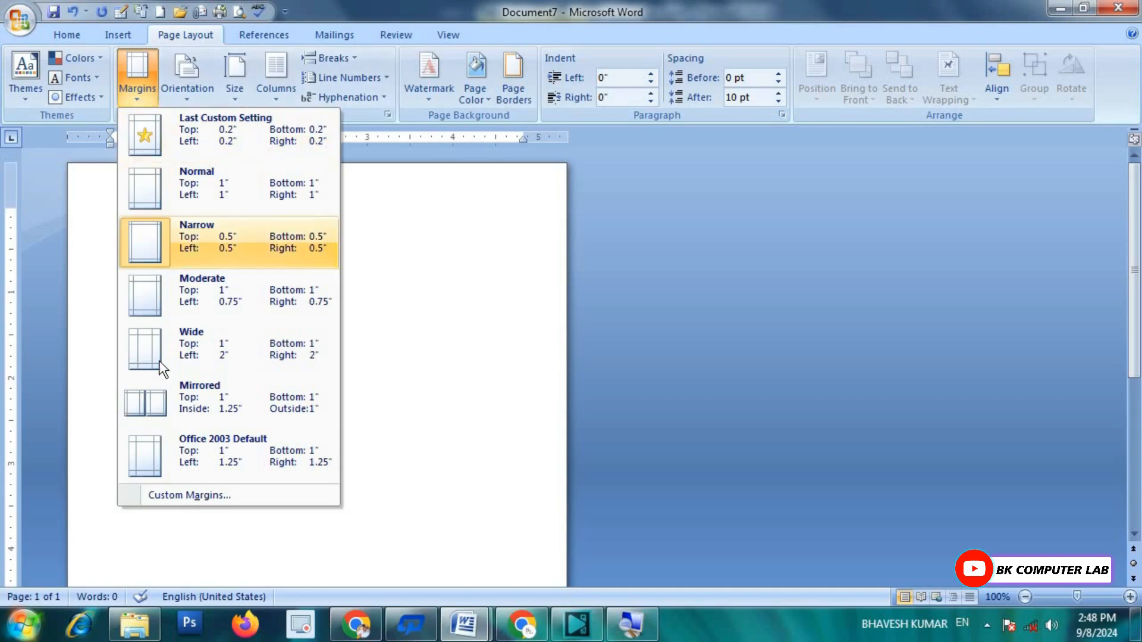
{"action": "left_click", "coordinate": [190, 495]}
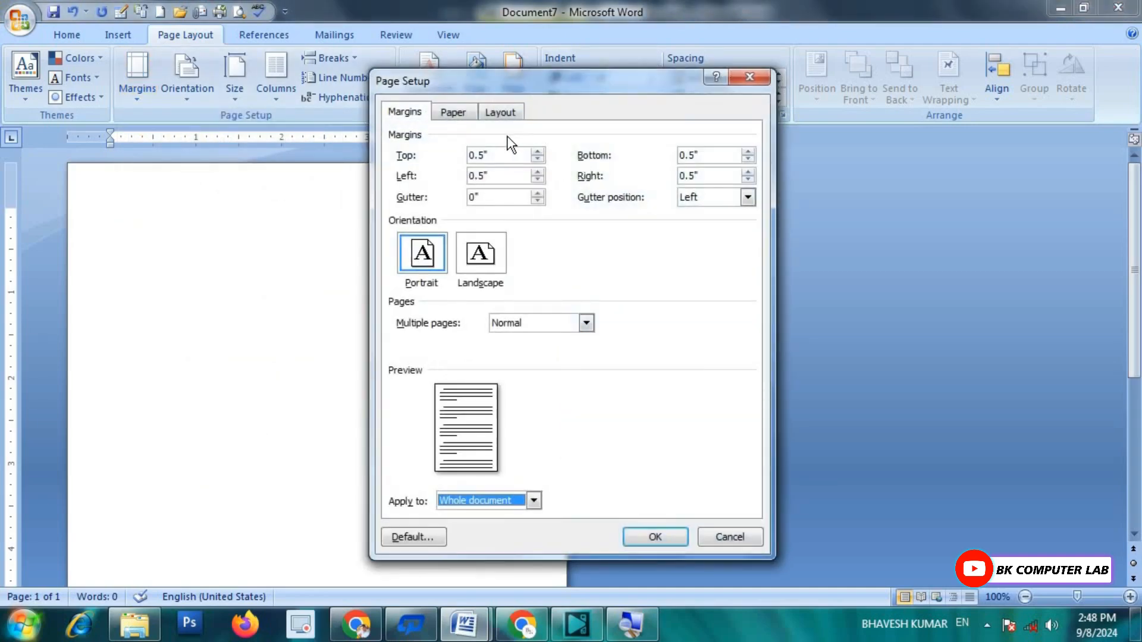
{"action": "left_click_drag", "start_coordinate": [505, 154], "coordinate": [440, 155]}
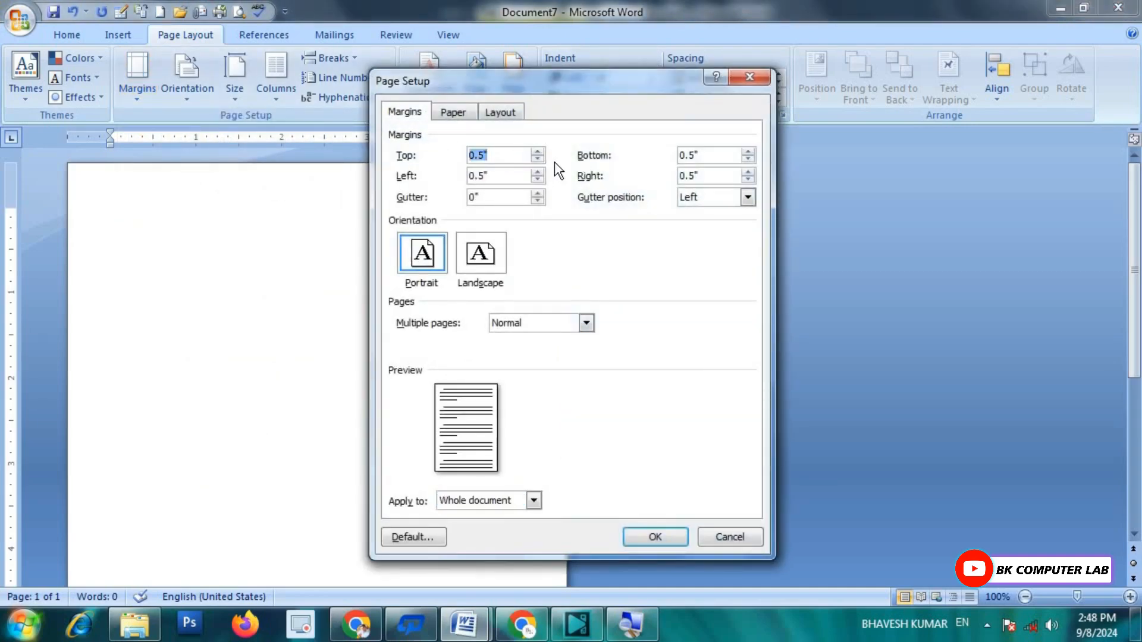
{"action": "type", "text": "0.2"}
{"action": "key", "text": "Tab"}
{"action": "type", "text": "0.2"}
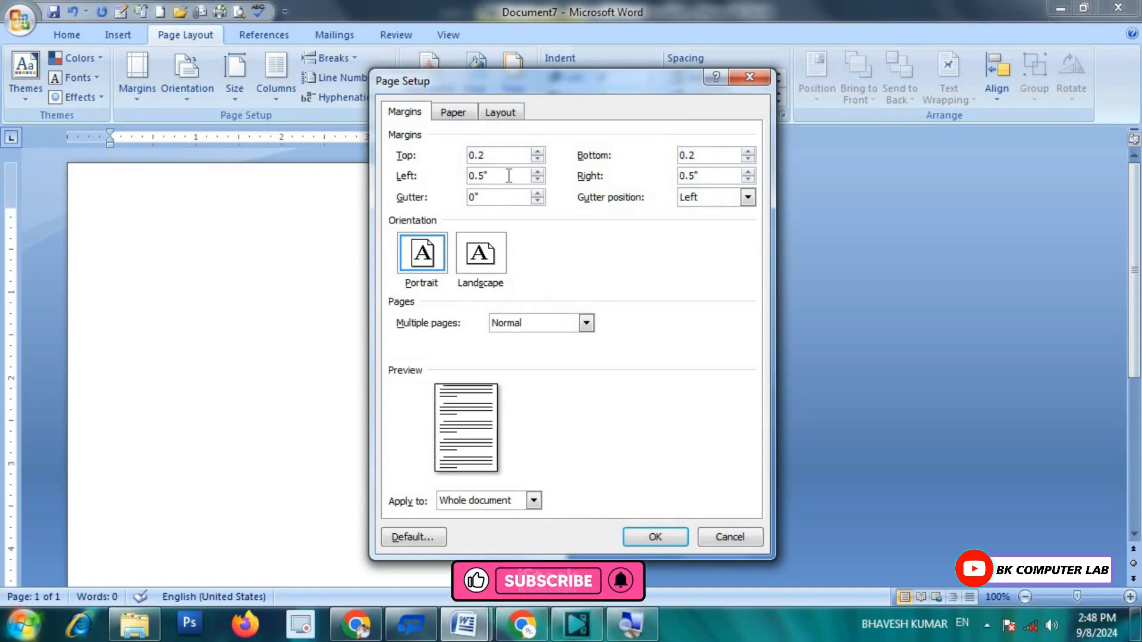
{"action": "left_click_drag", "start_coordinate": [509, 176], "coordinate": [468, 176]}
{"action": "type", "text": "0.2"}
{"action": "left_click", "coordinate": [701, 176]}
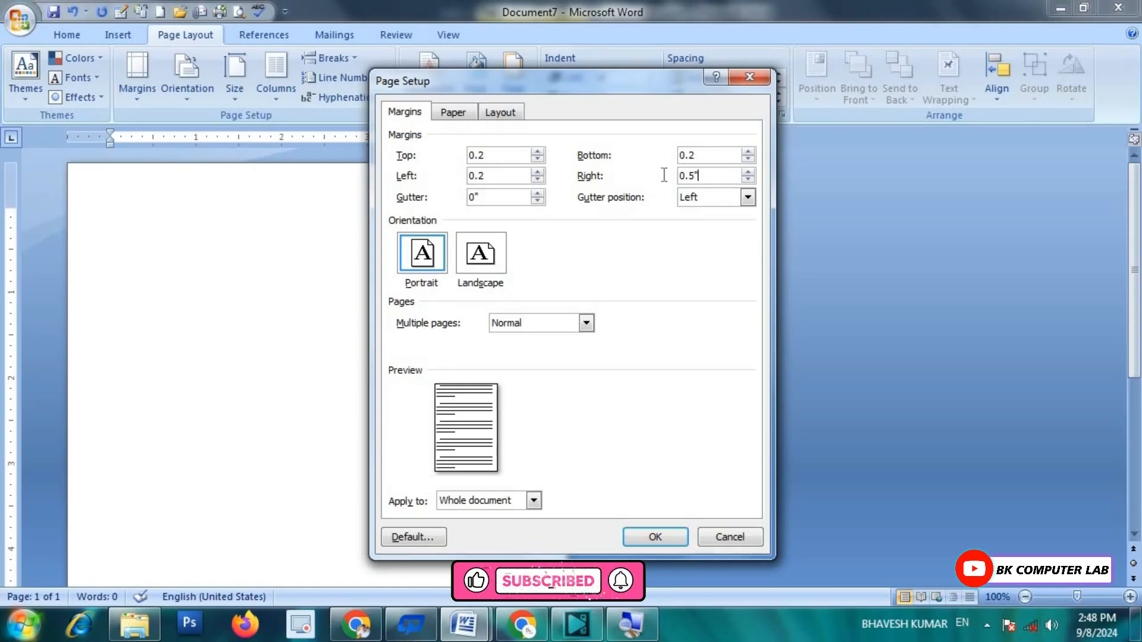
{"action": "left_click_drag", "start_coordinate": [664, 174], "coordinate": [654, 184]}
{"action": "type", "text": "0.2"}
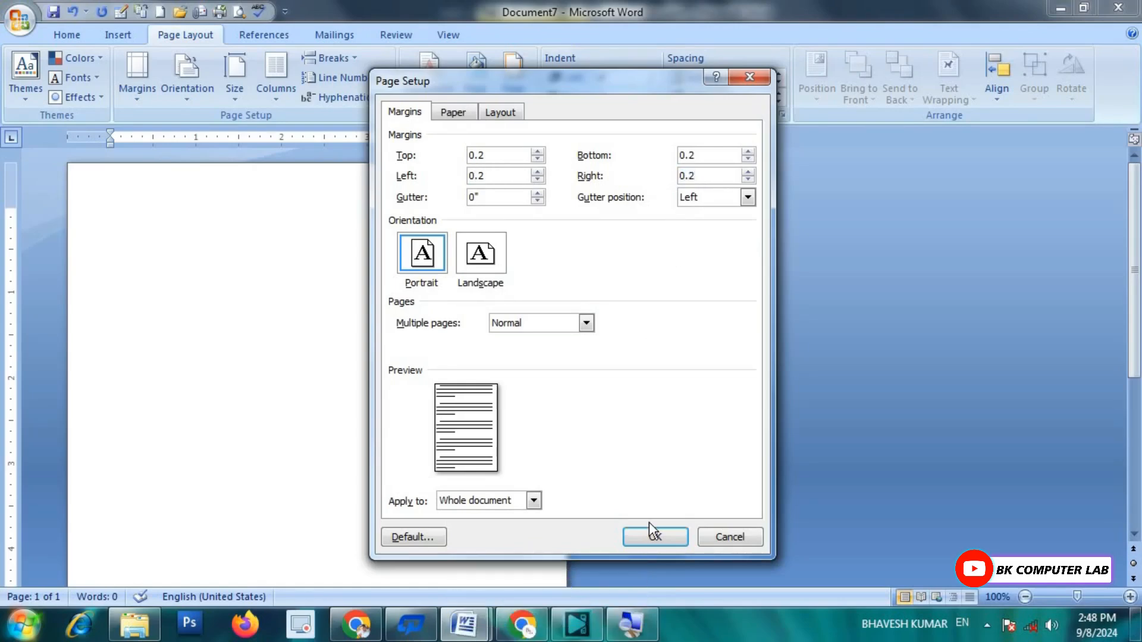
{"action": "left_click", "coordinate": [654, 534]}
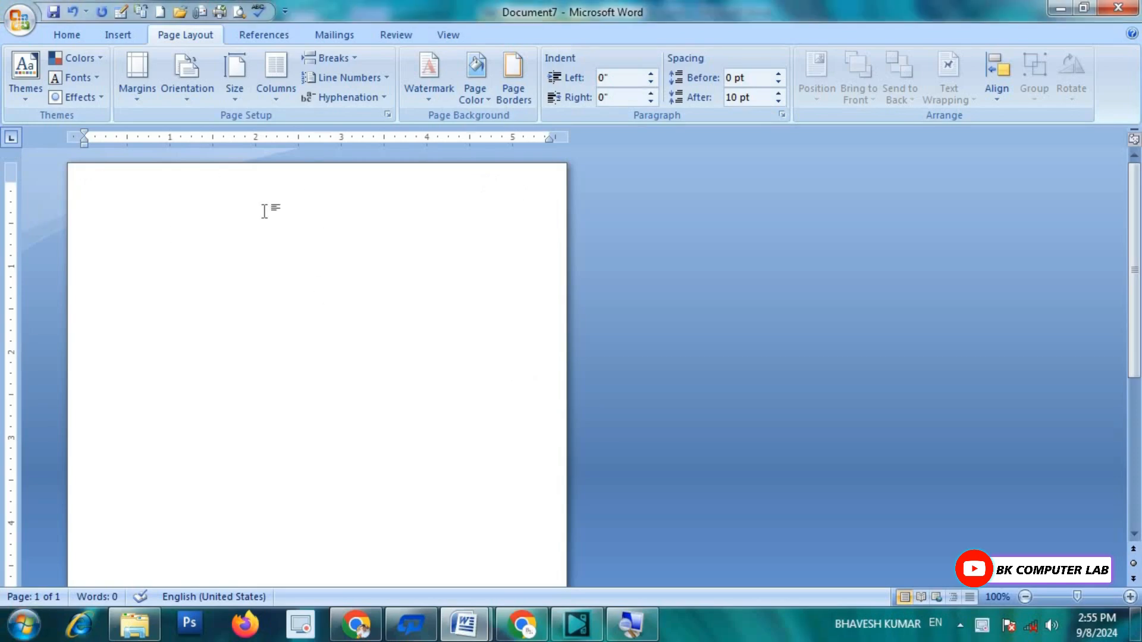
Step: Check the A5 paper size settings (5.83 × 8.27 in) and close them unchanged
{"action": "left_click", "coordinate": [236, 95]}
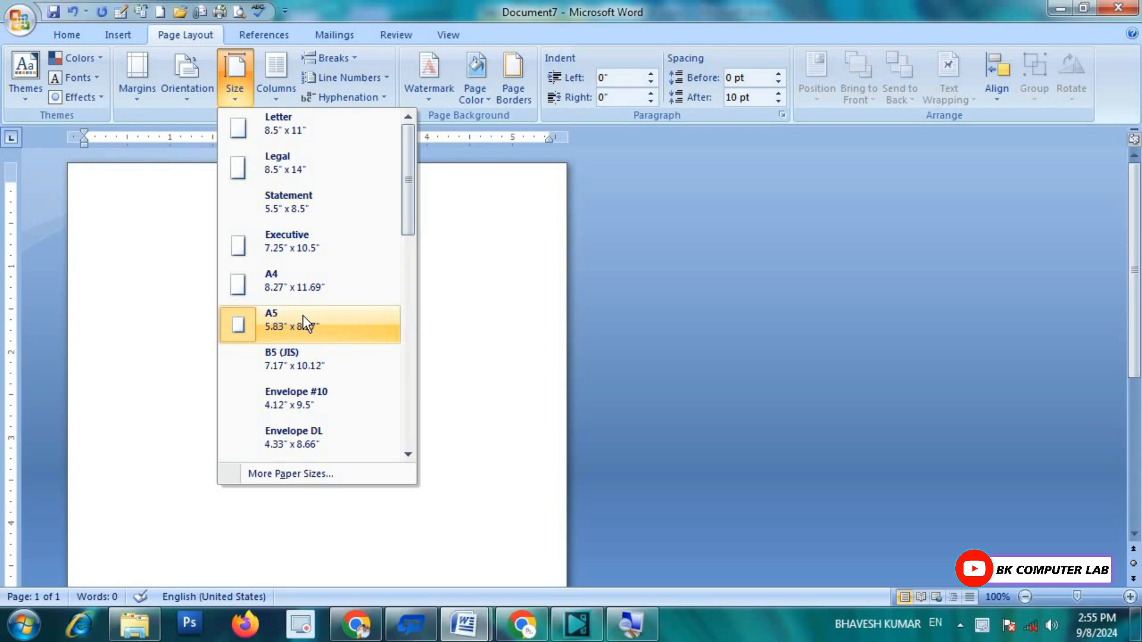
{"action": "left_click", "coordinate": [283, 471]}
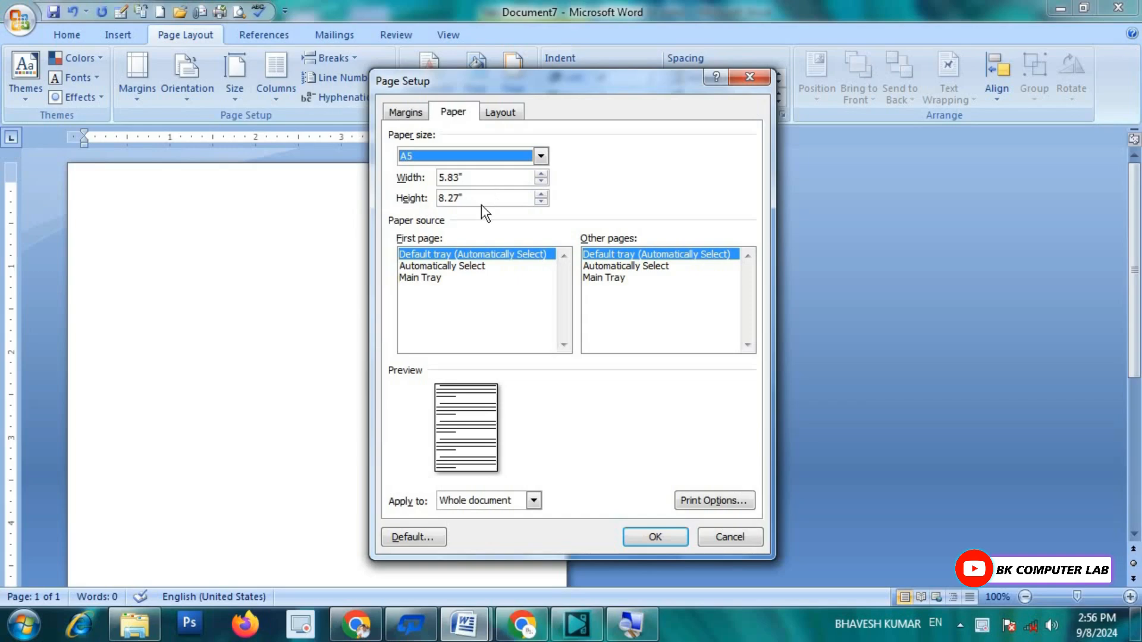
{"action": "left_click", "coordinate": [750, 77]}
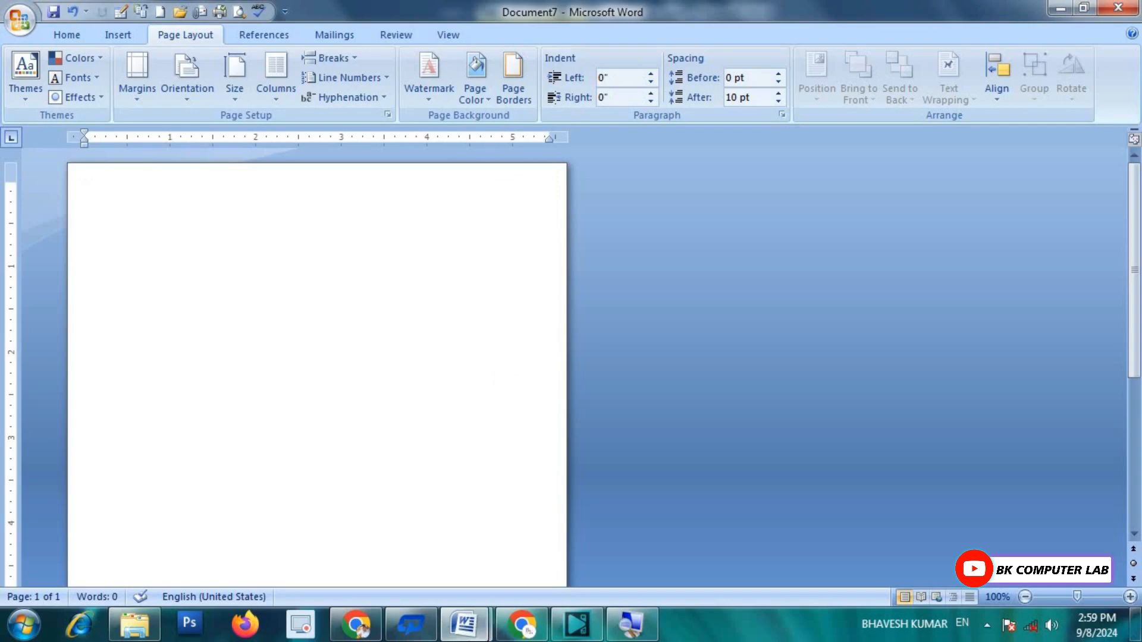
{"action": "mouse_move", "coordinate": [473, 619]}
{"action": "left_click", "coordinate": [398, 542]}
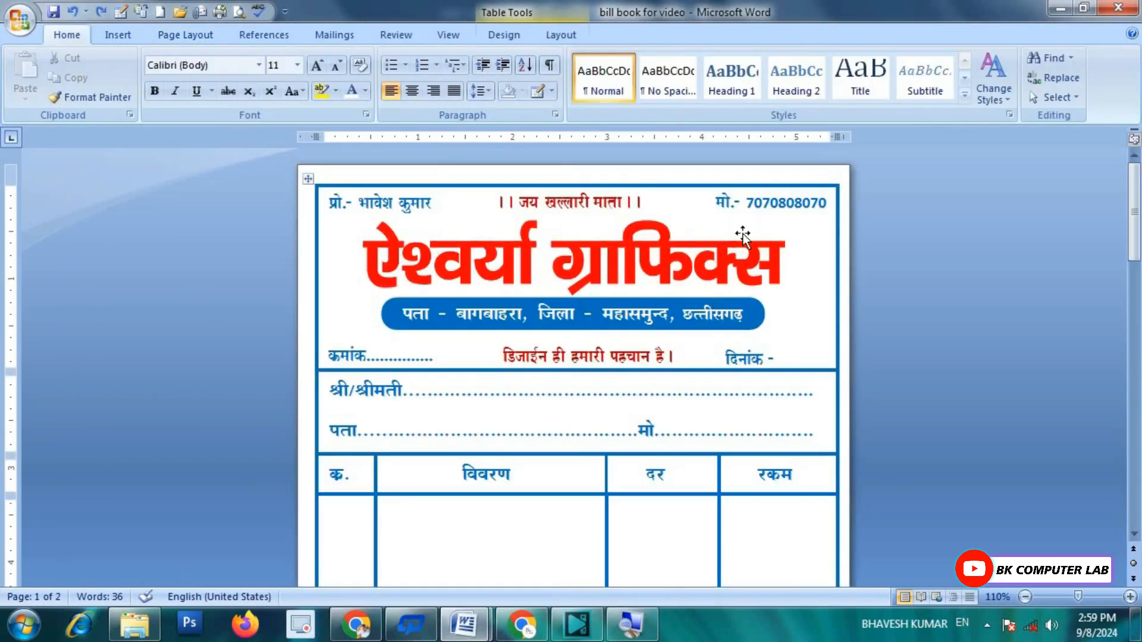
{"action": "scroll", "coordinate": [741, 235], "scroll_direction": "down", "scroll_amount": 12}
{"action": "scroll", "coordinate": [715, 293], "scroll_direction": "up", "scroll_amount": 12}
{"action": "scroll", "coordinate": [760, 201], "scroll_direction": "down", "scroll_amount": 10}
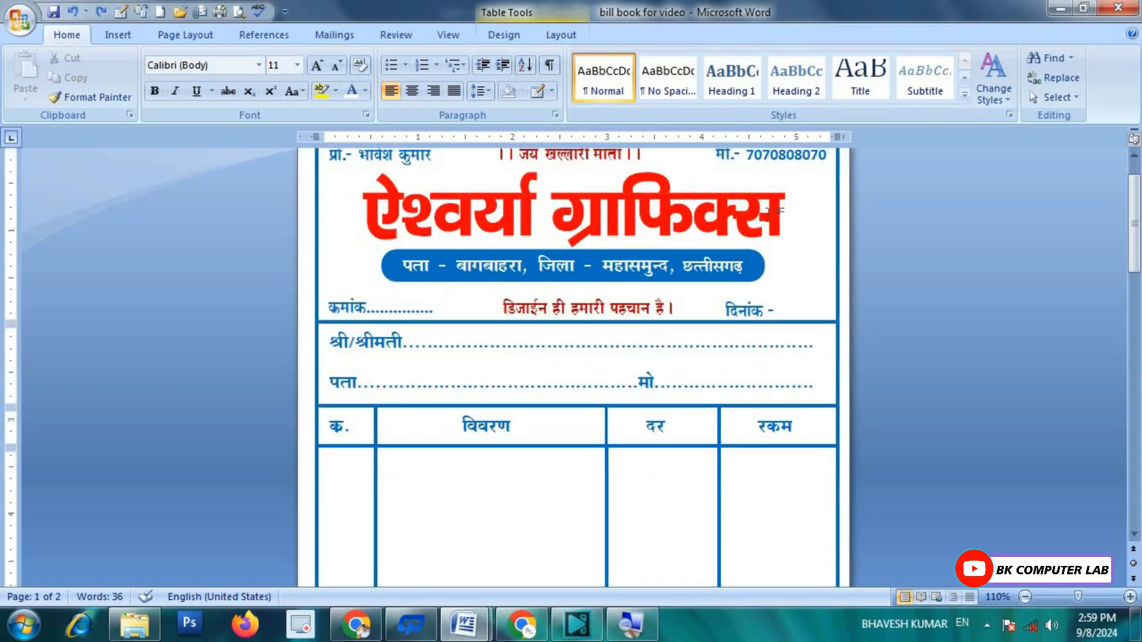
{"action": "scroll", "coordinate": [702, 316], "scroll_direction": "up", "scroll_amount": 10}
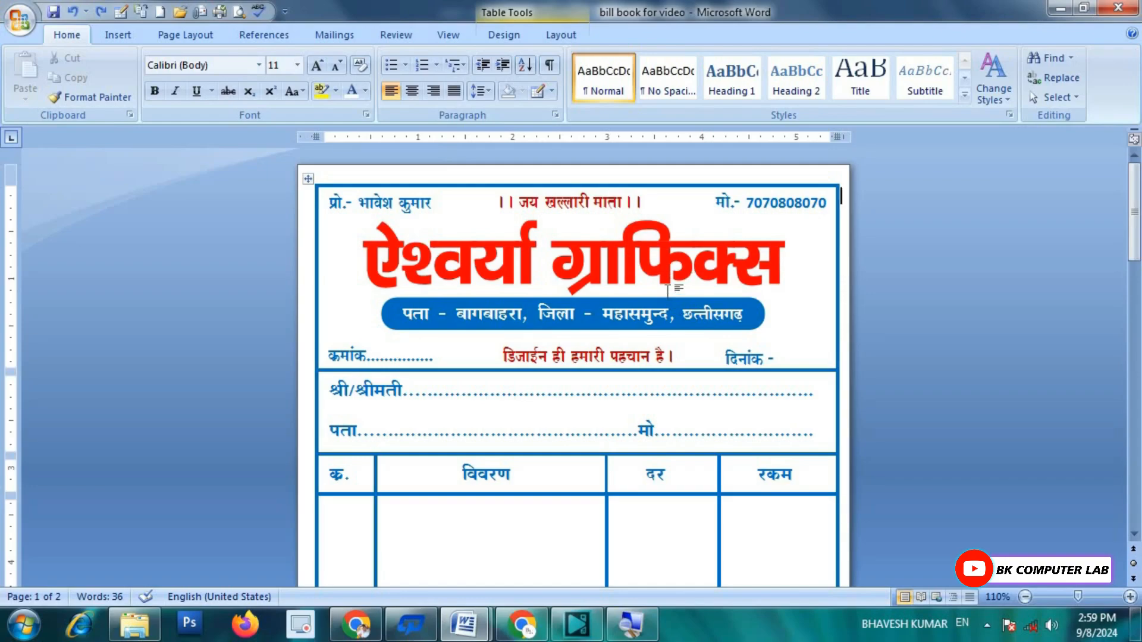
{"action": "scroll", "coordinate": [680, 218], "scroll_direction": "down", "scroll_amount": 1}
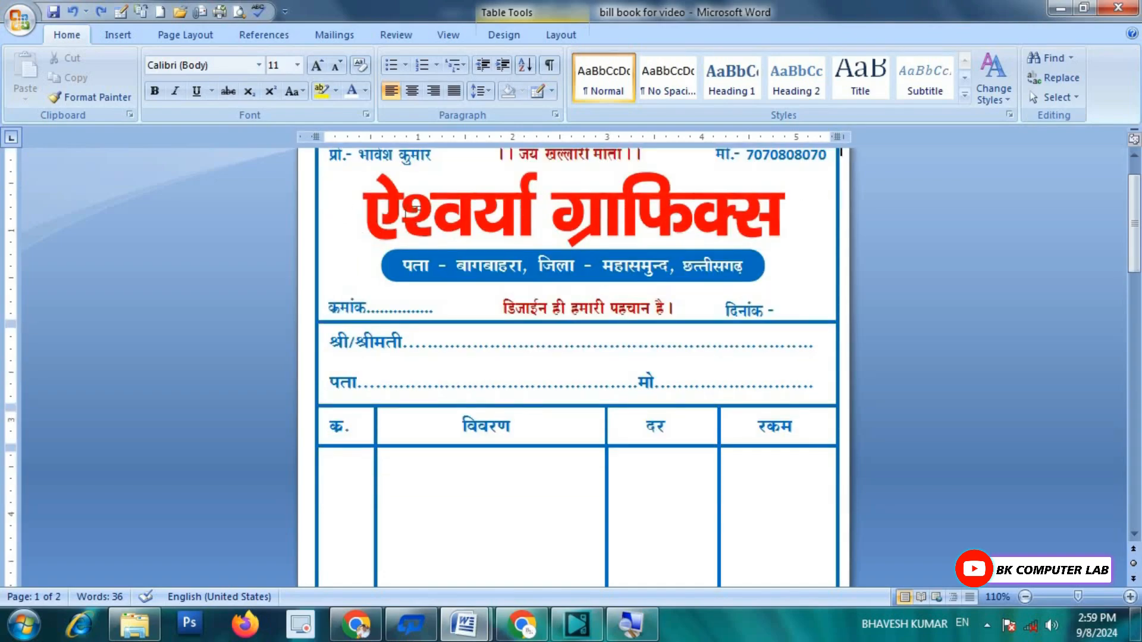
{"action": "scroll", "coordinate": [677, 217], "scroll_direction": "up", "scroll_amount": 1}
{"action": "scroll", "coordinate": [588, 276], "scroll_direction": "down", "scroll_amount": 2}
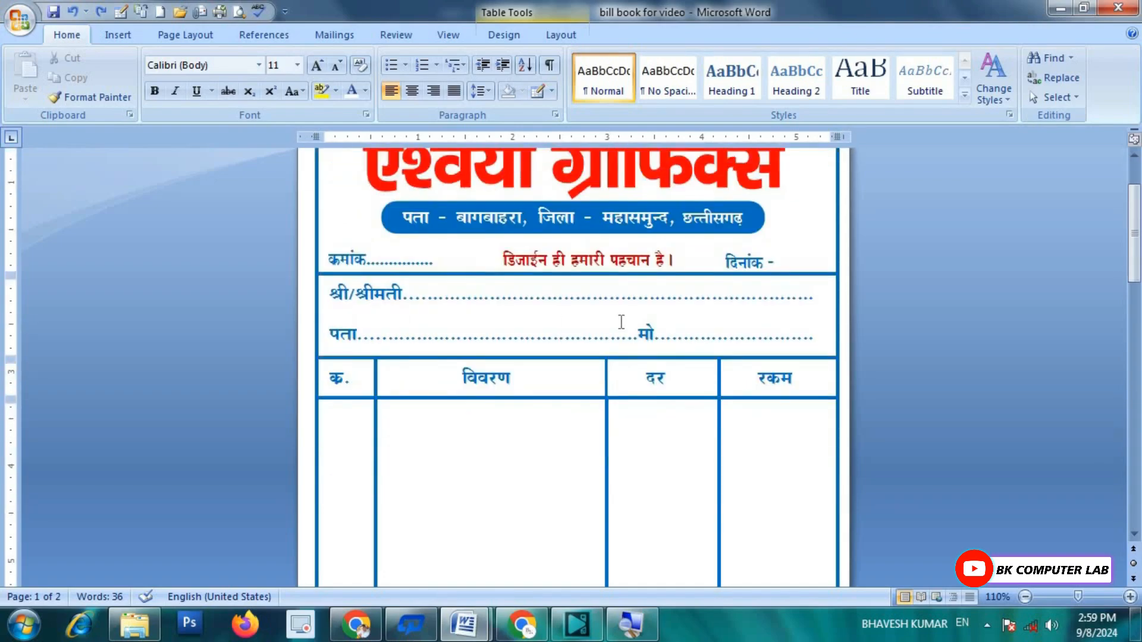
{"action": "scroll", "coordinate": [493, 323], "scroll_direction": "down", "scroll_amount": 1}
{"action": "scroll", "coordinate": [690, 339], "scroll_direction": "down", "scroll_amount": 4}
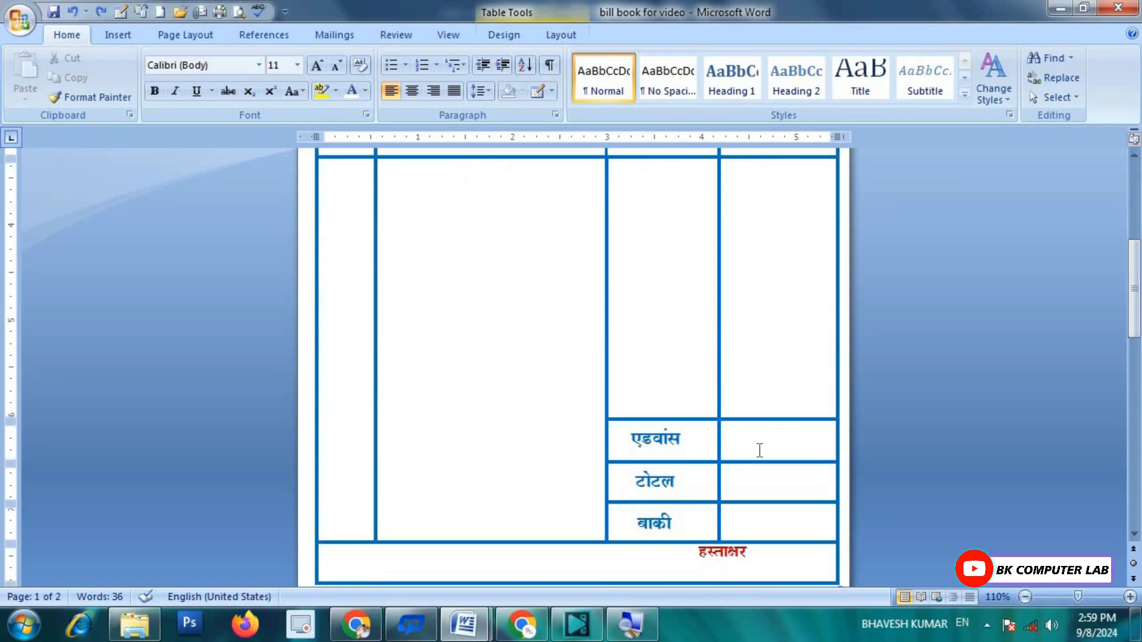
{"action": "scroll", "coordinate": [758, 510], "scroll_direction": "down", "scroll_amount": 1}
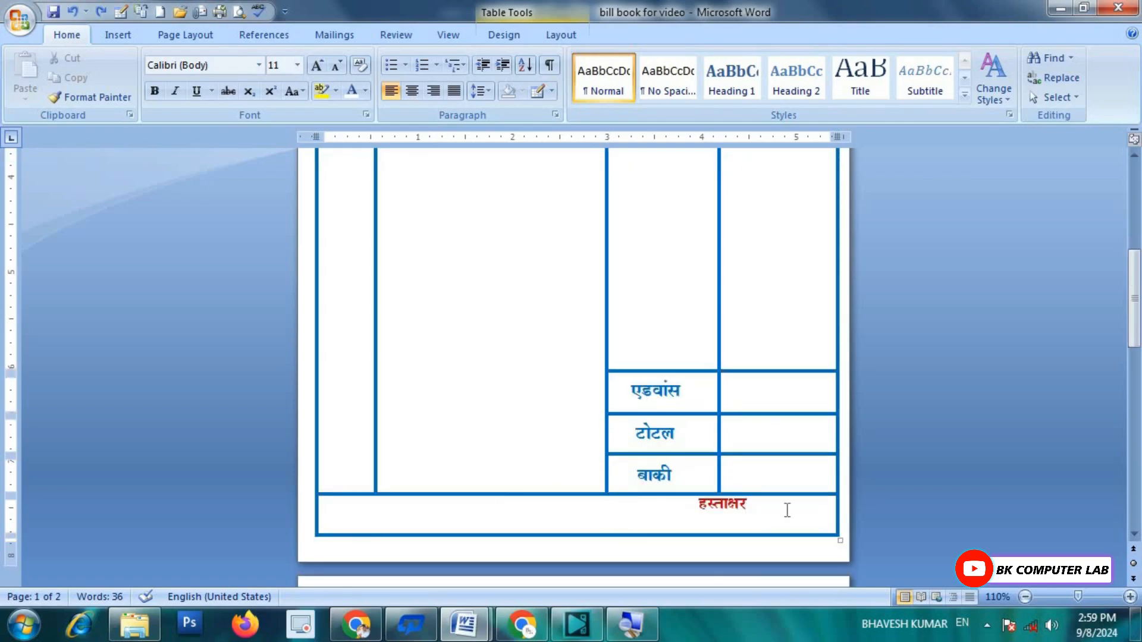
{"action": "scroll", "coordinate": [559, 444], "scroll_direction": "up", "scroll_amount": 6}
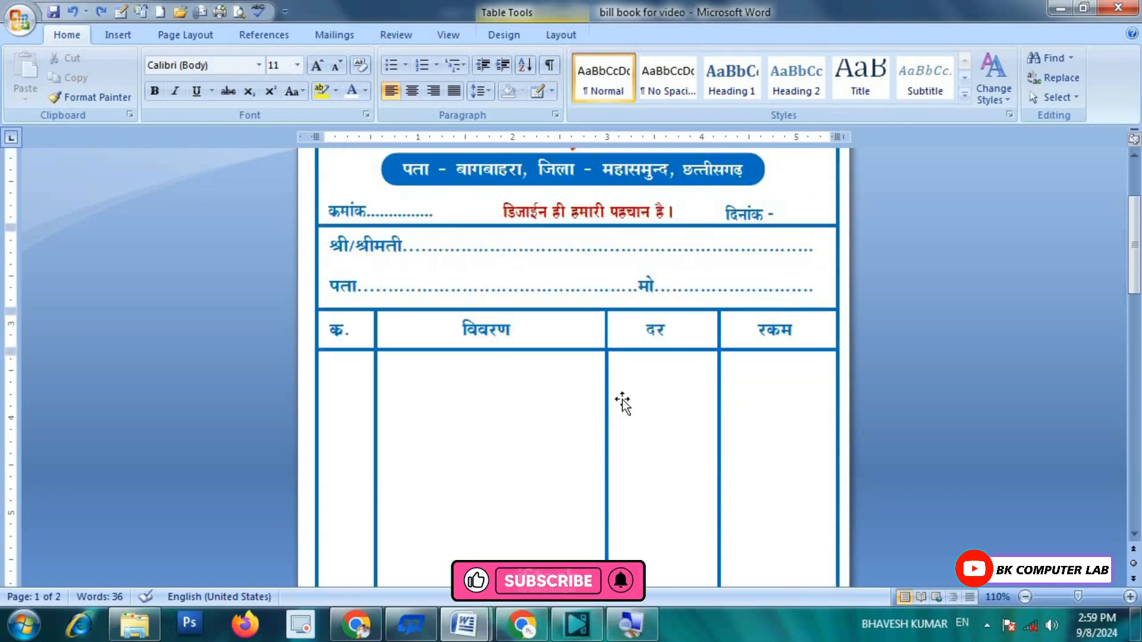
{"action": "scroll", "coordinate": [591, 384], "scroll_direction": "down", "scroll_amount": 3}
{"action": "scroll", "coordinate": [591, 384], "scroll_direction": "up", "scroll_amount": 3}
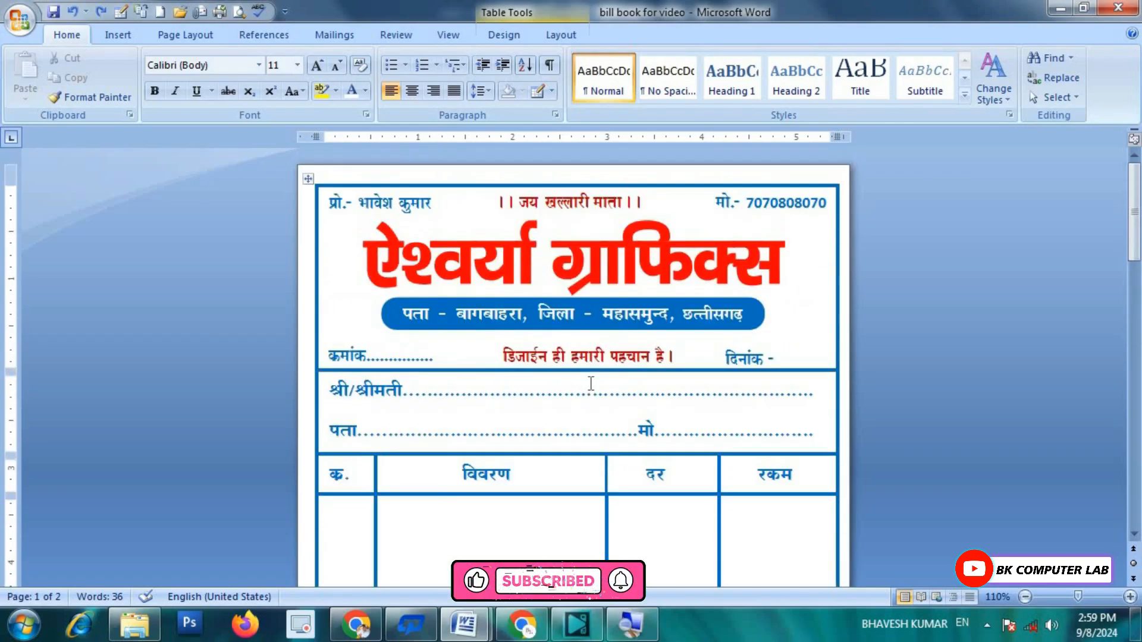
{"action": "scroll", "coordinate": [591, 384], "scroll_direction": "down", "scroll_amount": 2}
{"action": "scroll", "coordinate": [591, 384], "scroll_direction": "up", "scroll_amount": 2}
{"action": "scroll", "coordinate": [590, 384], "scroll_direction": "down", "scroll_amount": 2}
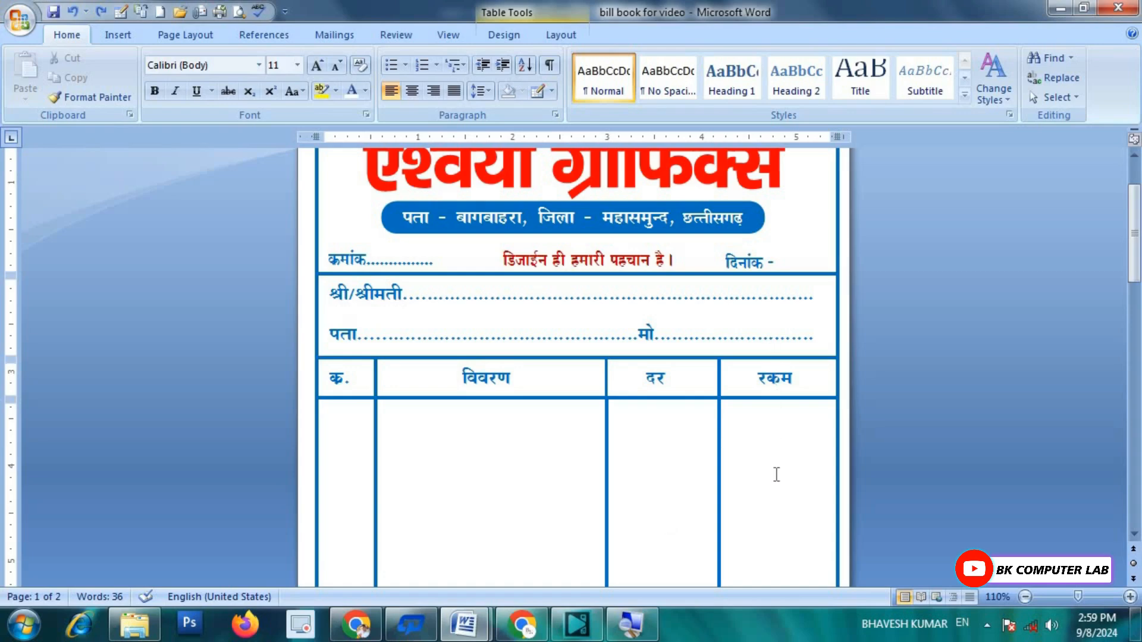
{"action": "scroll", "coordinate": [753, 435], "scroll_direction": "up", "scroll_amount": 2}
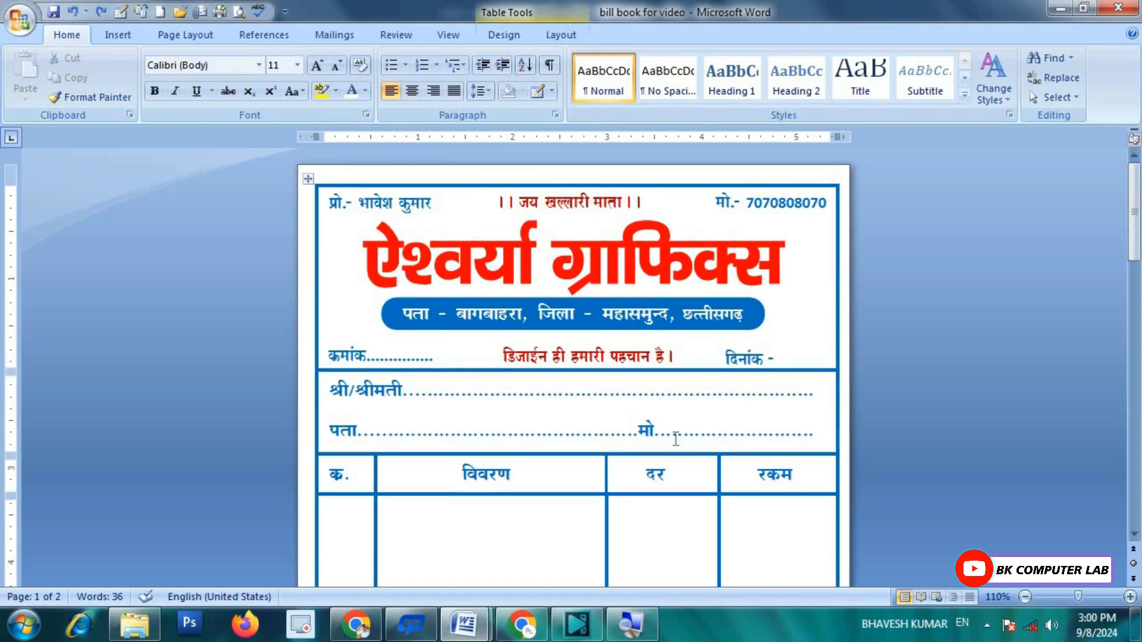
Step: Draw a single-cell table across the upper part of the Document7 page
{"action": "mouse_move", "coordinate": [467, 622]}
{"action": "left_click", "coordinate": [524, 530]}
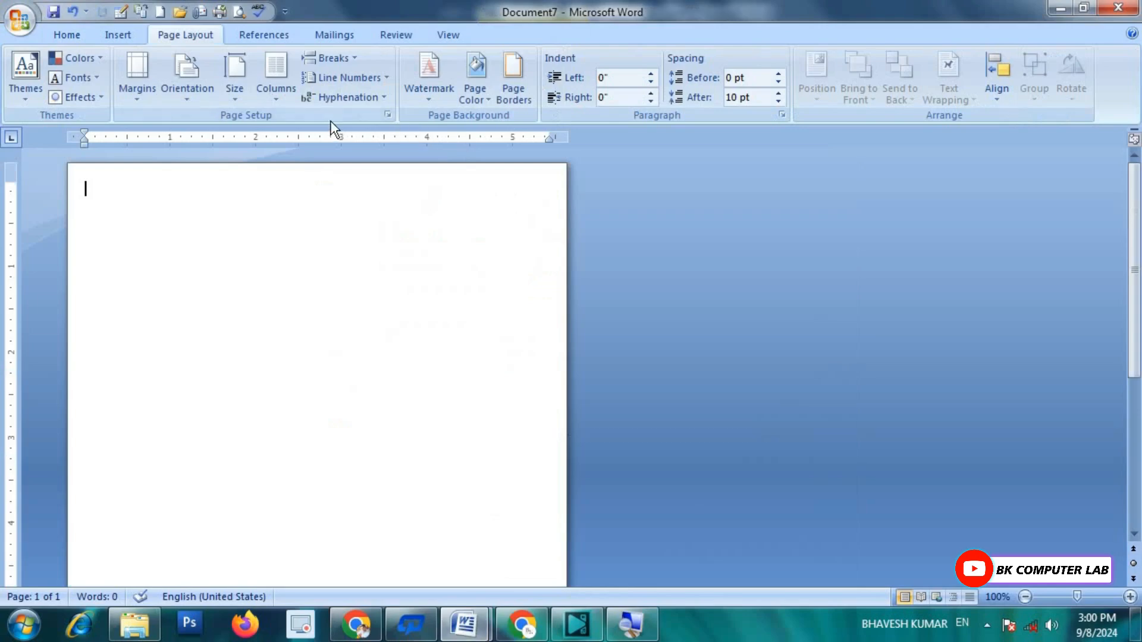
{"action": "left_click", "coordinate": [122, 36]}
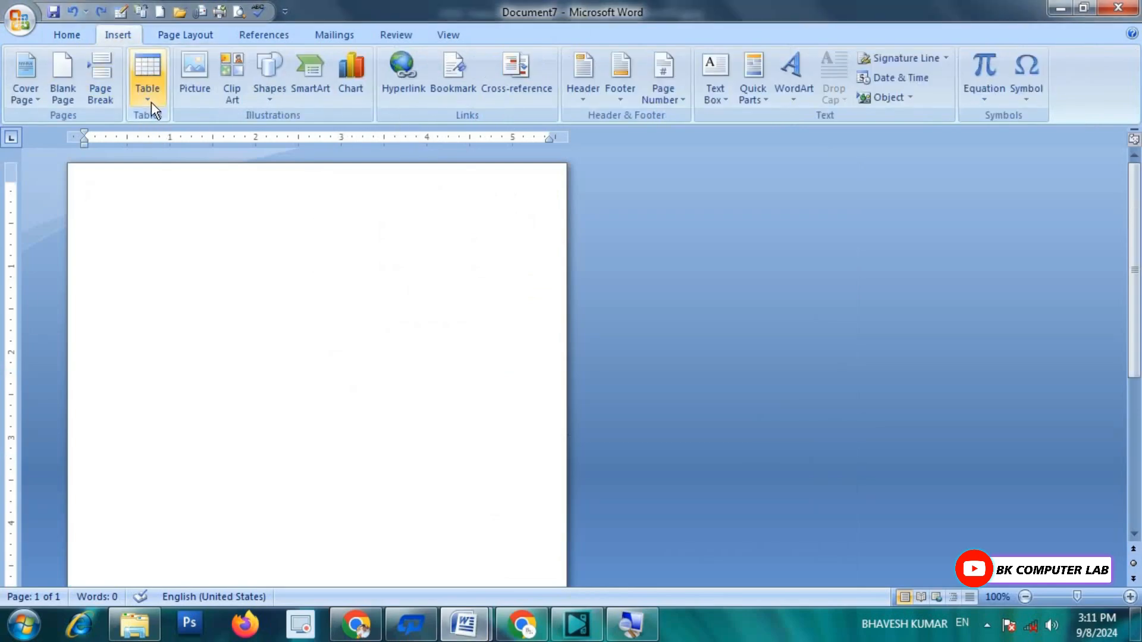
{"action": "left_click", "coordinate": [151, 101]}
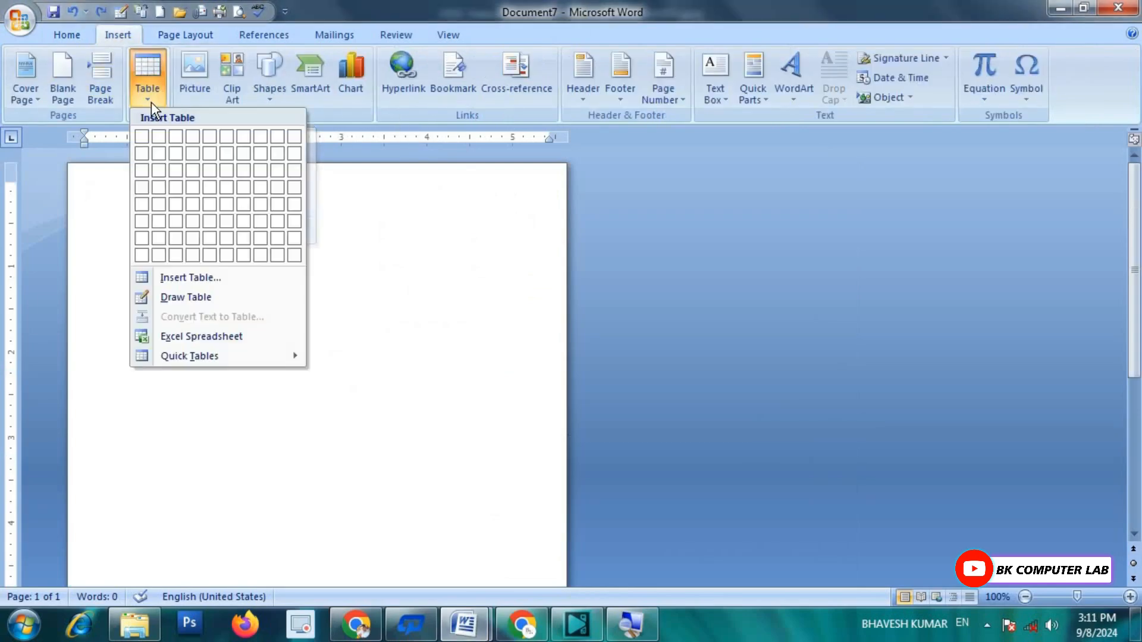
{"action": "left_click", "coordinate": [186, 298]}
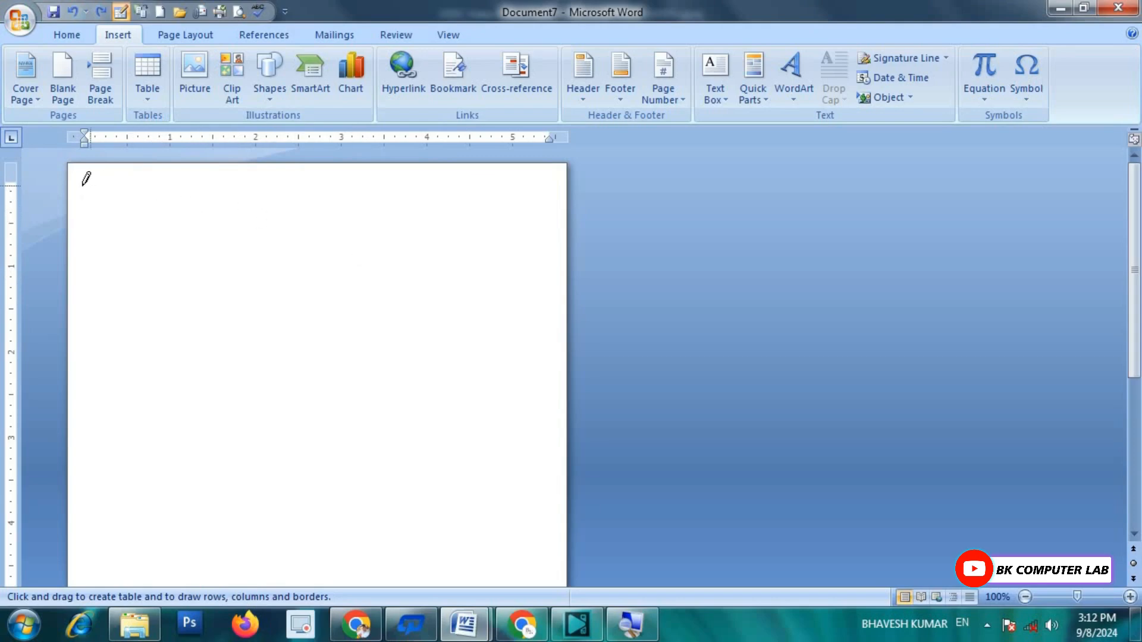
{"action": "mouse_move", "coordinate": [81, 177]}
{"action": "left_mouse_down"}
{"action": "mouse_move", "coordinate": [181, 244]}
{"action": "mouse_move", "coordinate": [490, 397]}
{"action": "mouse_move", "coordinate": [526, 429]}
{"action": "mouse_move", "coordinate": [558, 516]}
{"action": "left_mouse_up"}
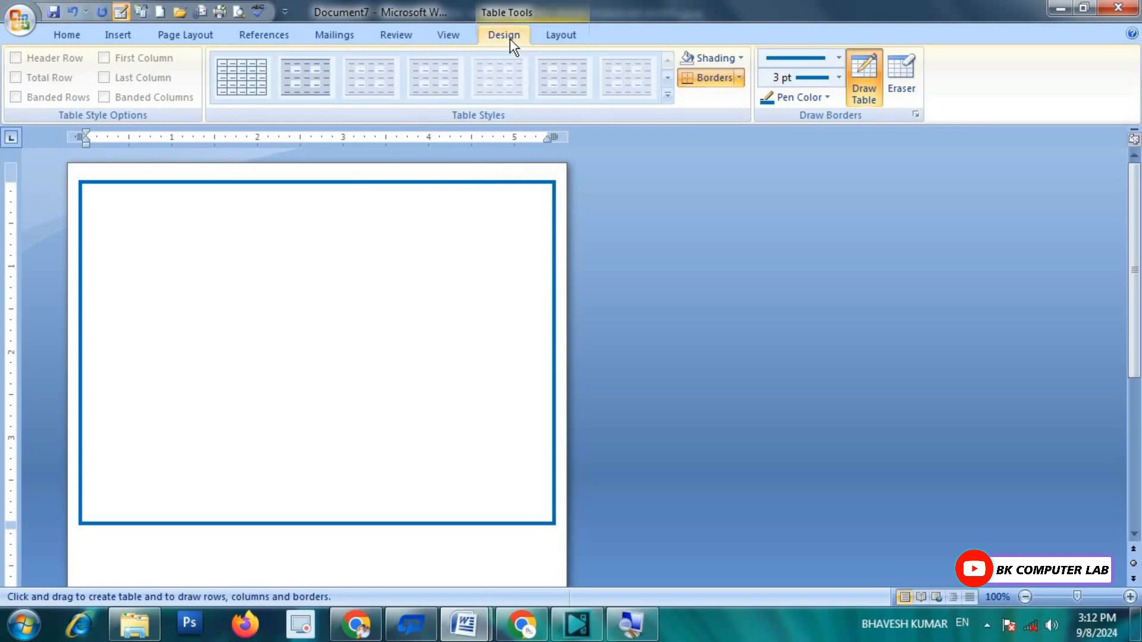
Step: Give the table a blue border with 3 pt line weight
{"action": "left_click", "coordinate": [839, 57]}
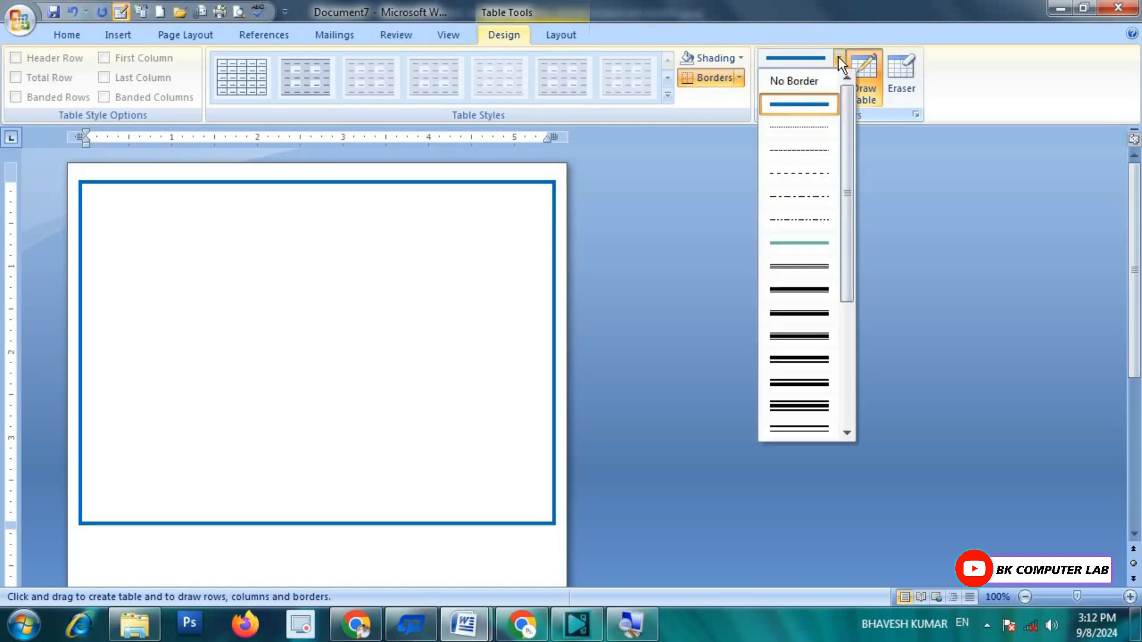
{"action": "mouse_move", "coordinate": [844, 108]}
{"action": "left_mouse_down"}
{"action": "mouse_move", "coordinate": [848, 261]}
{"action": "mouse_move", "coordinate": [847, 86]}
{"action": "left_mouse_up"}
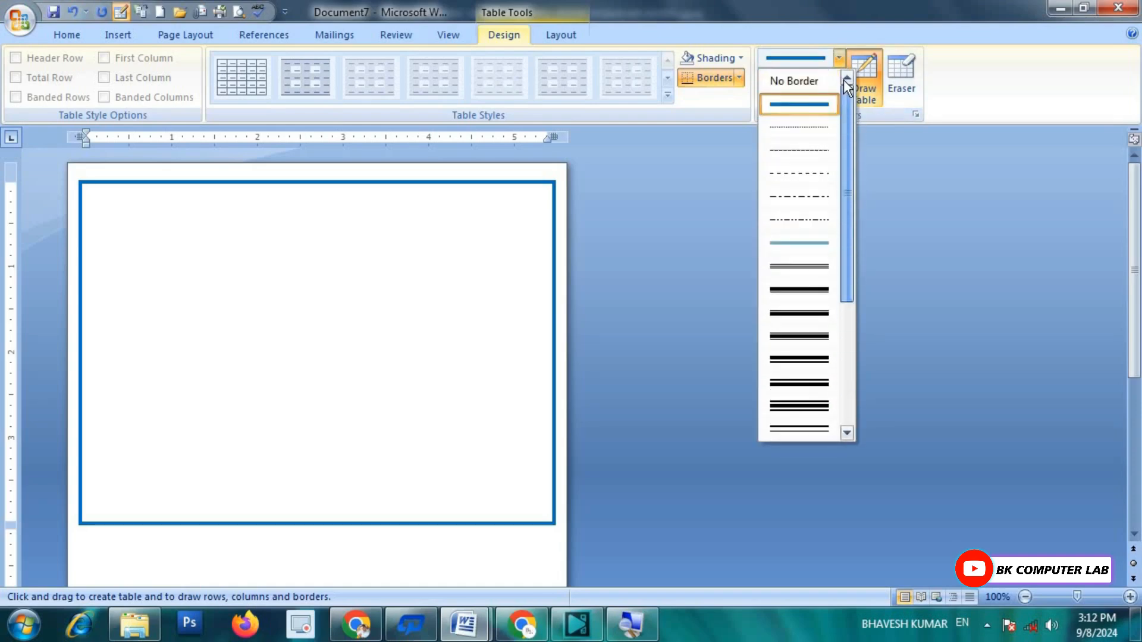
{"action": "left_click", "coordinate": [992, 91]}
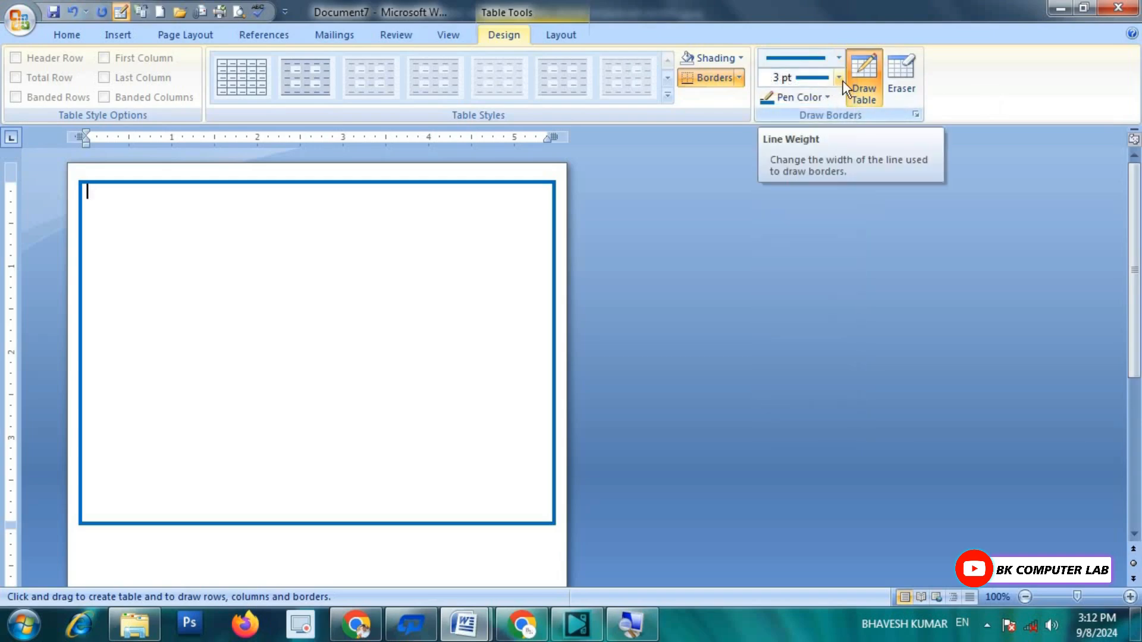
{"action": "left_click", "coordinate": [827, 97]}
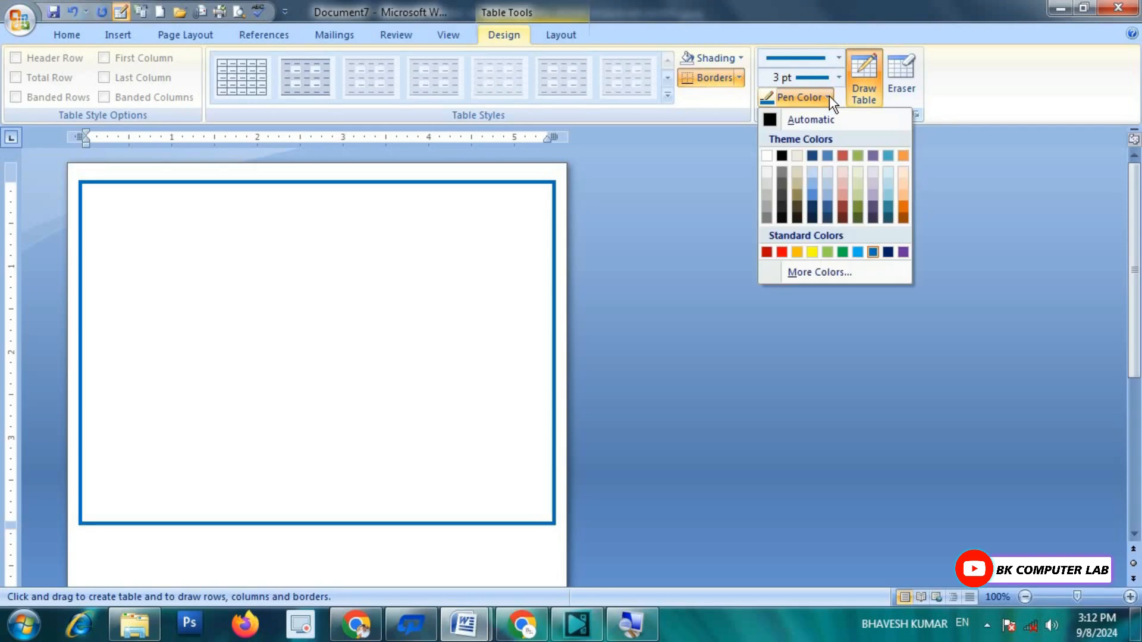
{"action": "left_click", "coordinate": [839, 78]}
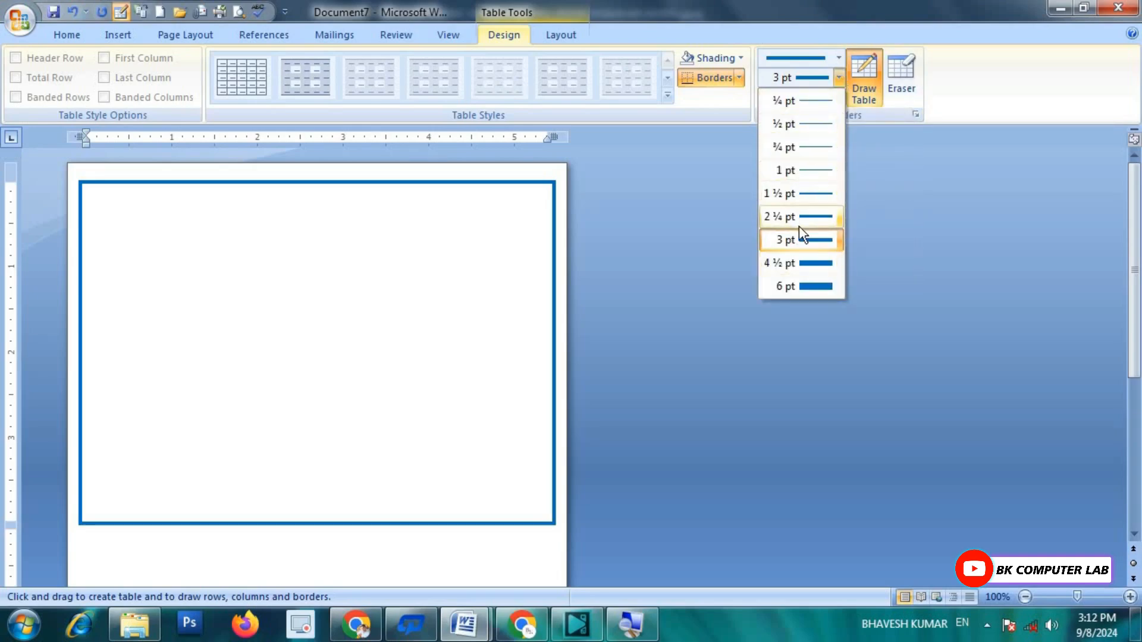
{"action": "left_click", "coordinate": [979, 96]}
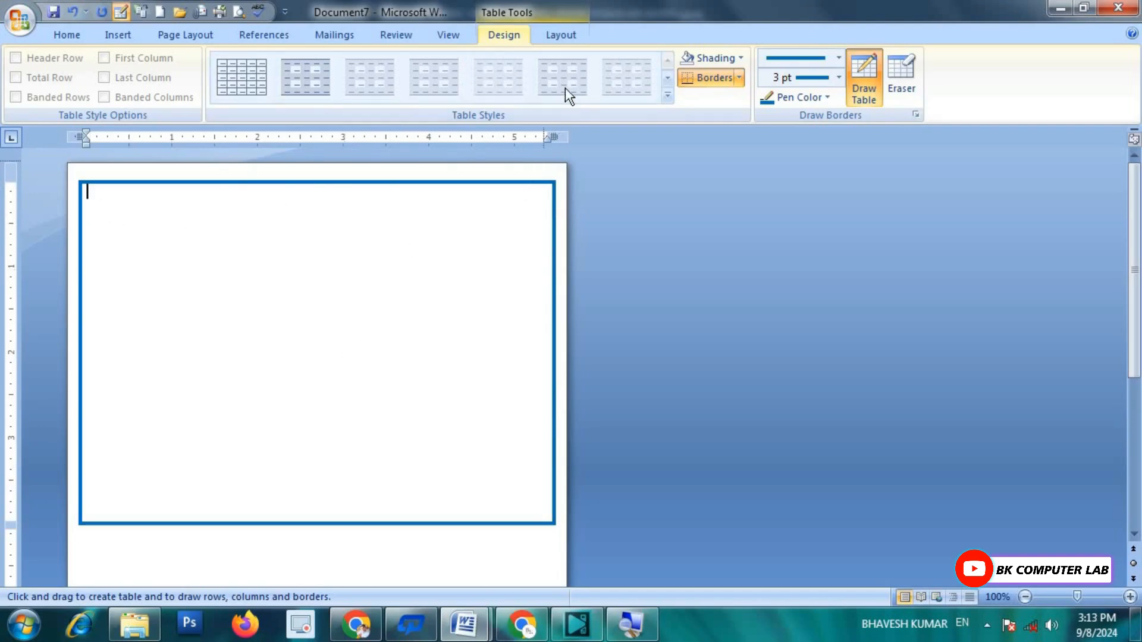
{"action": "left_click", "coordinate": [560, 35]}
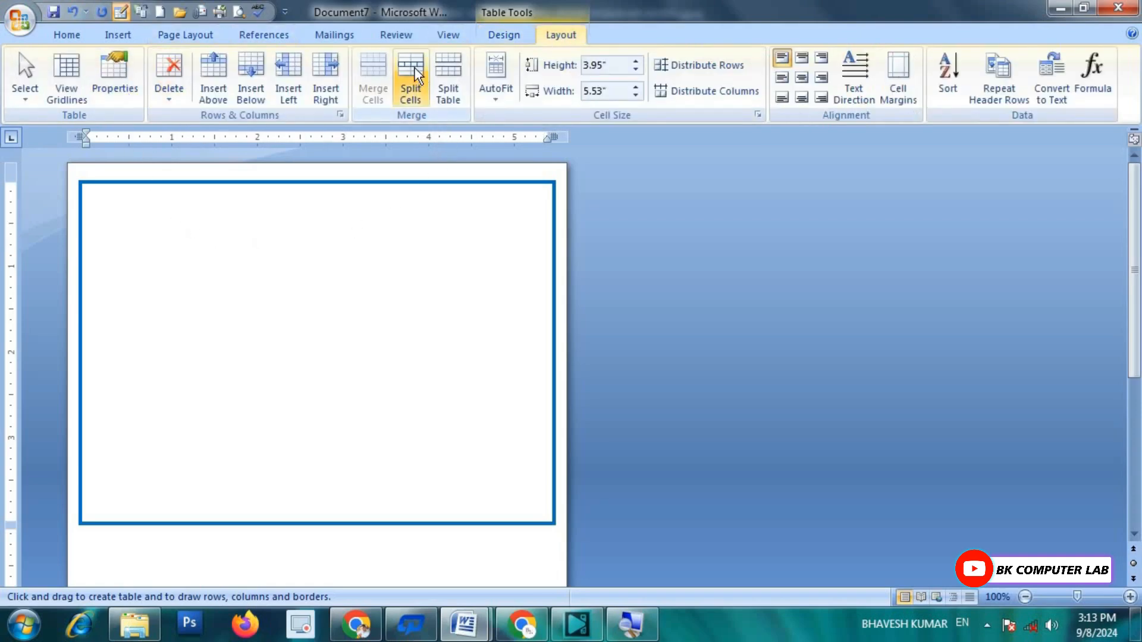
Step: Split the bordered cell into 4 columns and 8 rows
{"action": "left_click", "coordinate": [410, 89]}
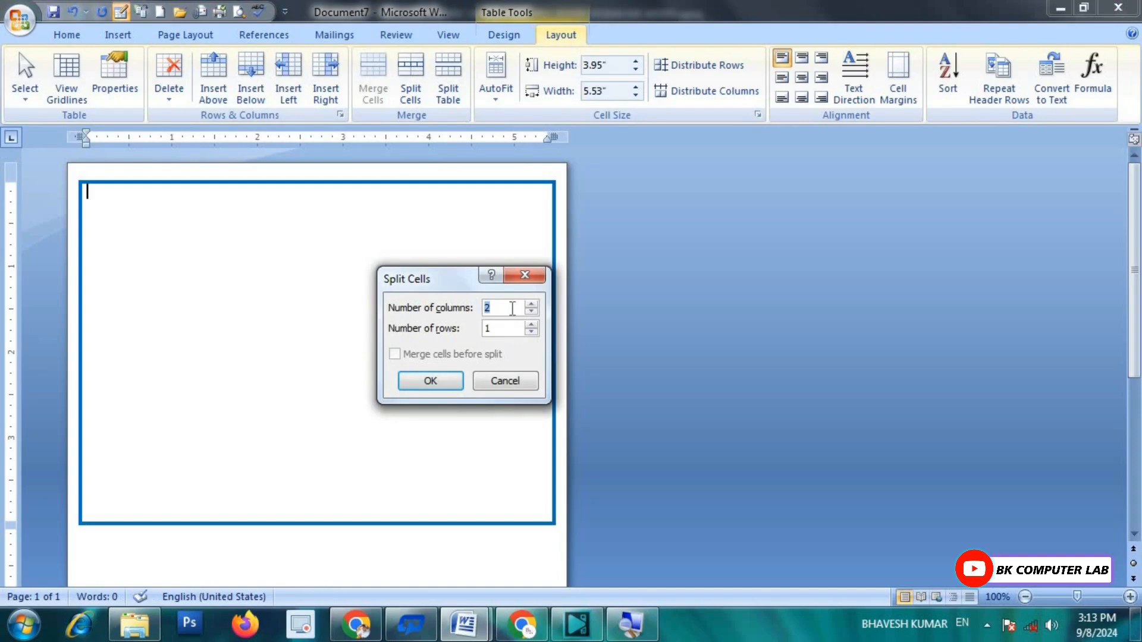
{"action": "key", "text": "BackSpace"}
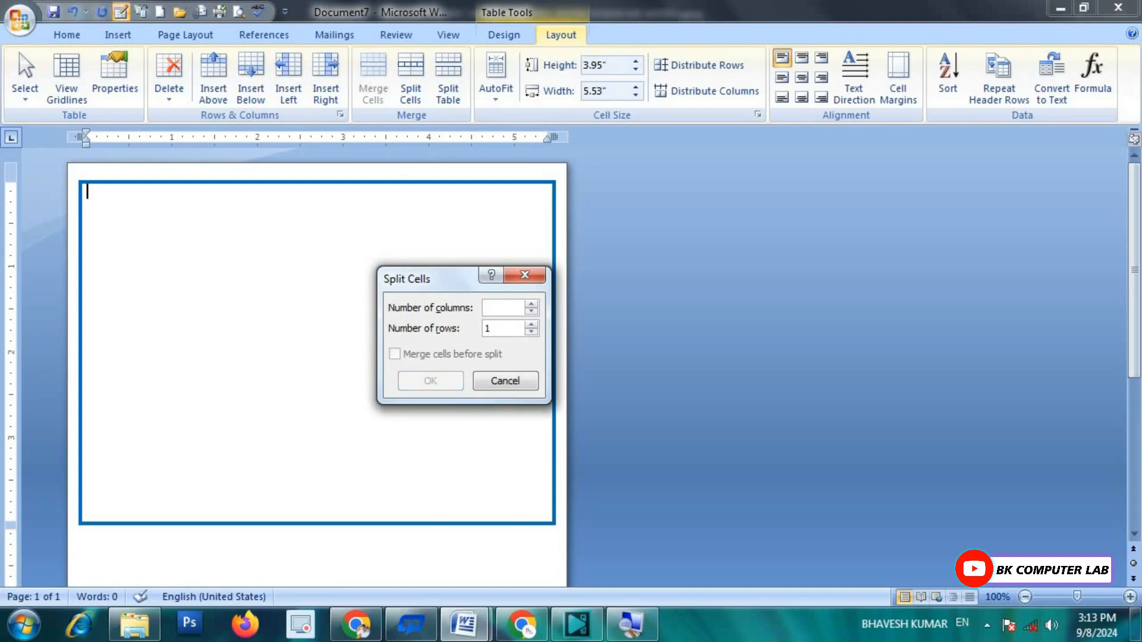
{"action": "type", "text": "4"}
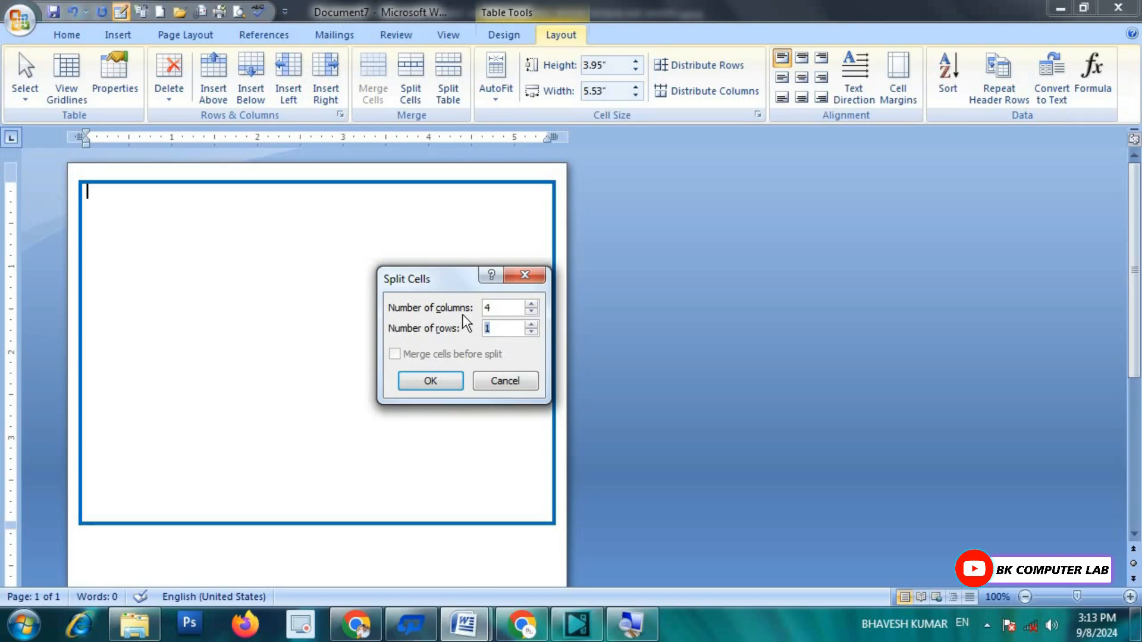
{"action": "left_click", "coordinate": [433, 384]}
{"action": "left_click", "coordinate": [377, 216]}
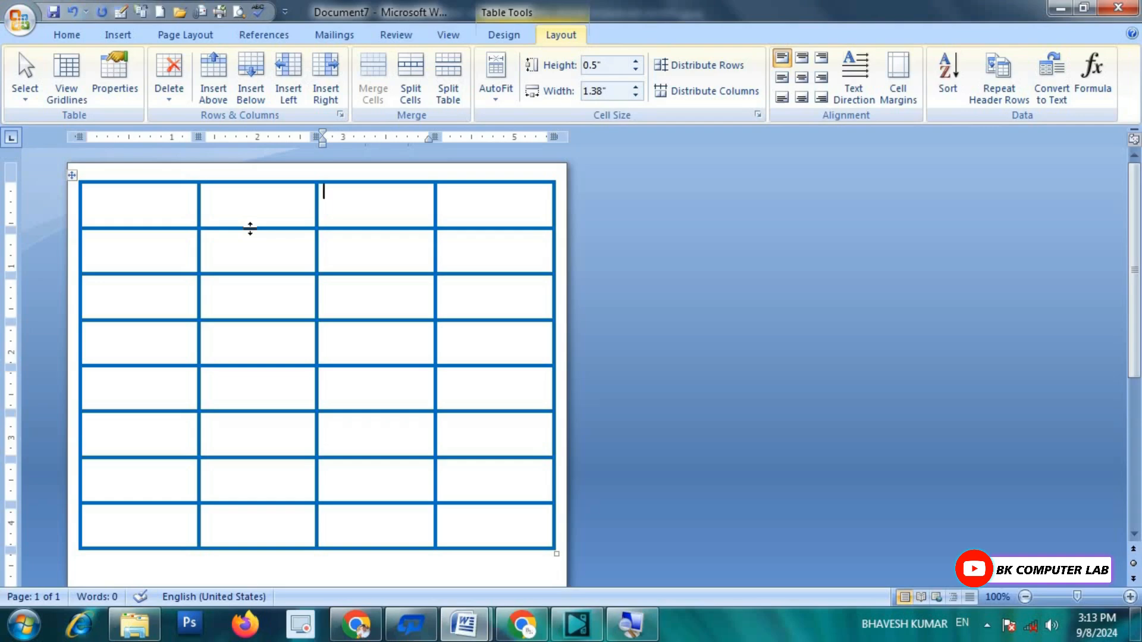
Step: Drag the top row taller to 1.58 inches and zoom the view to 140%
{"action": "left_click_drag", "start_coordinate": [250, 228], "coordinate": [243, 321]}
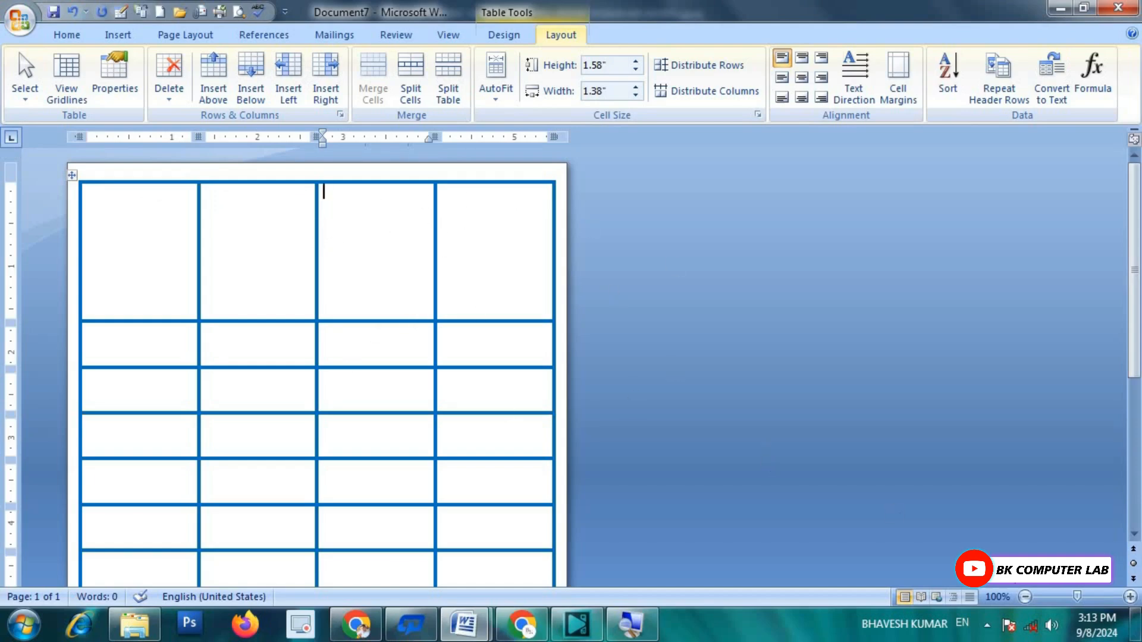
{"action": "left_click", "coordinate": [1130, 597]}
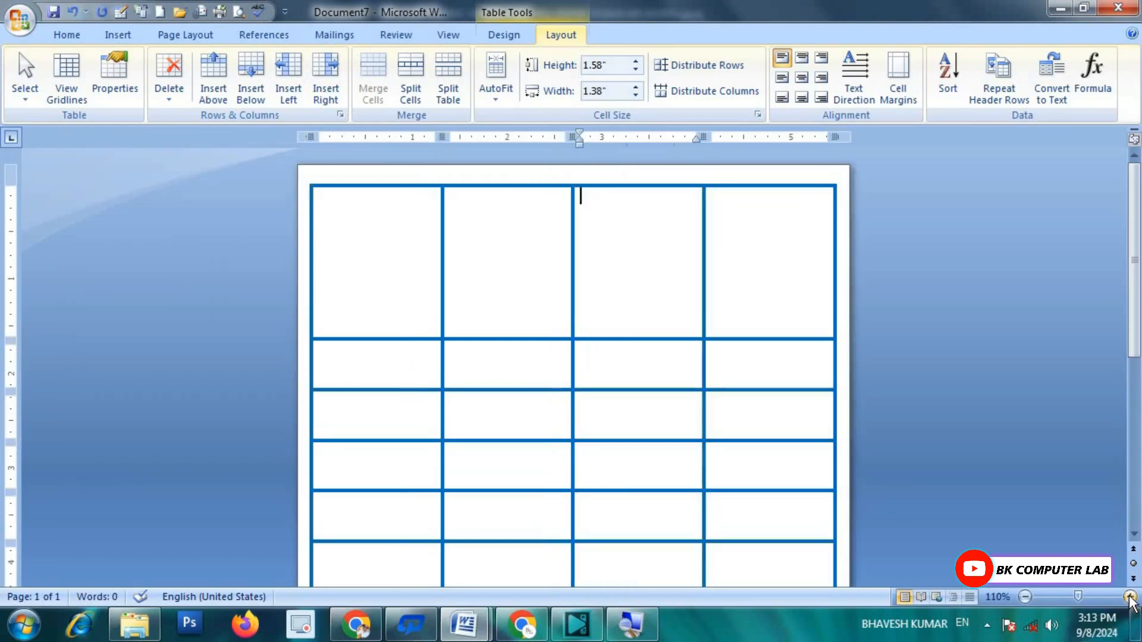
{"action": "left_click", "coordinate": [1130, 597]}
{"action": "left_click", "coordinate": [1131, 597]}
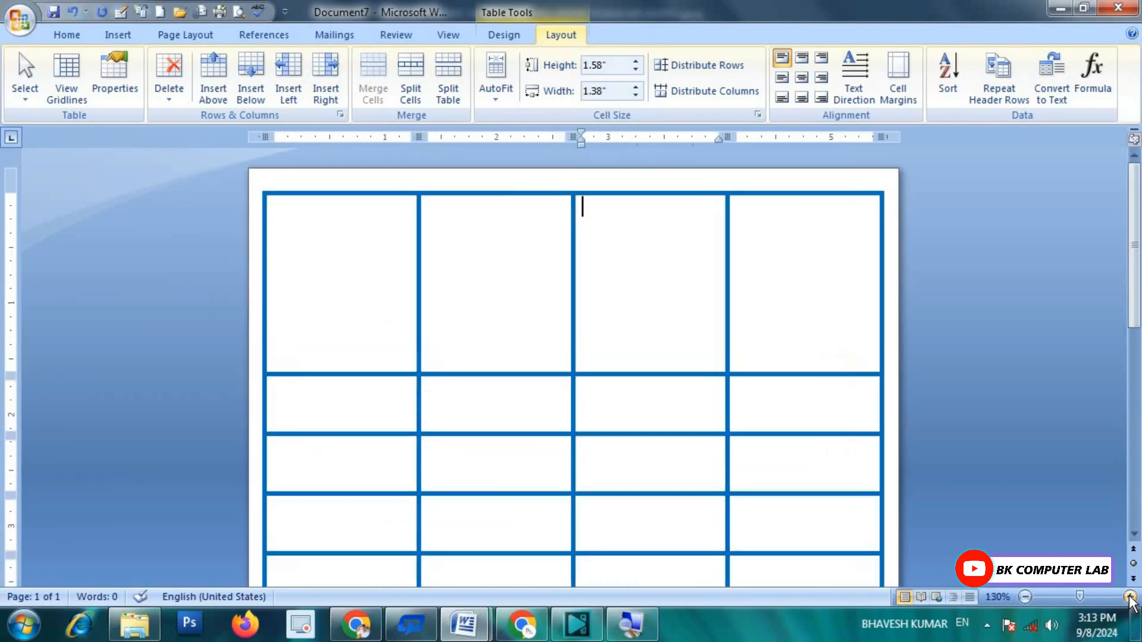
{"action": "left_click", "coordinate": [1130, 596]}
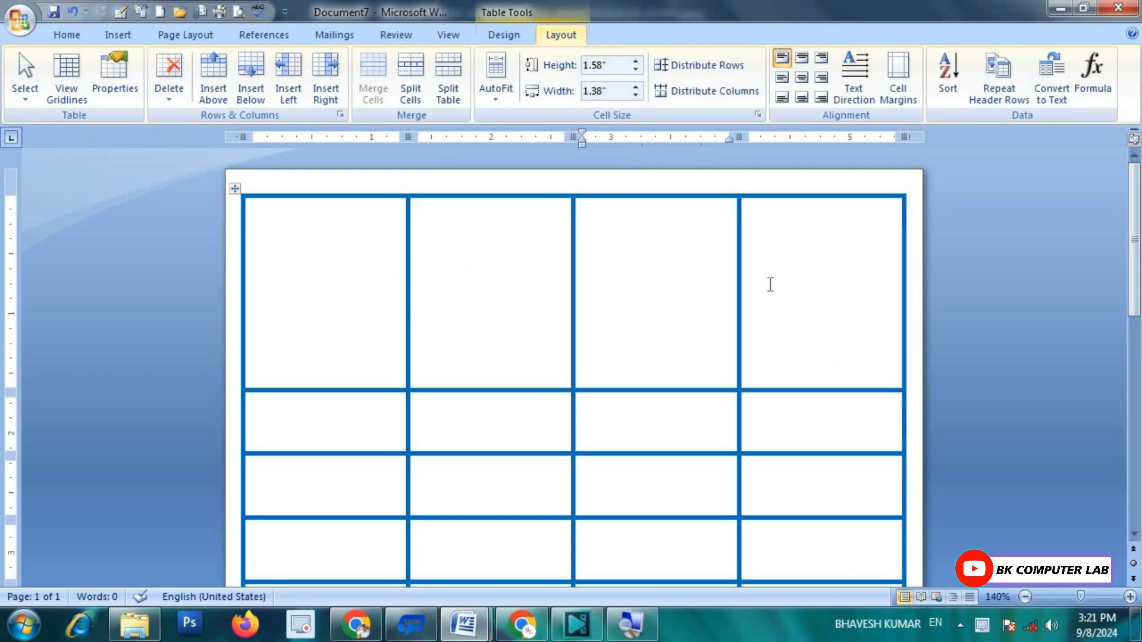
{"action": "left_click", "coordinate": [505, 35]}
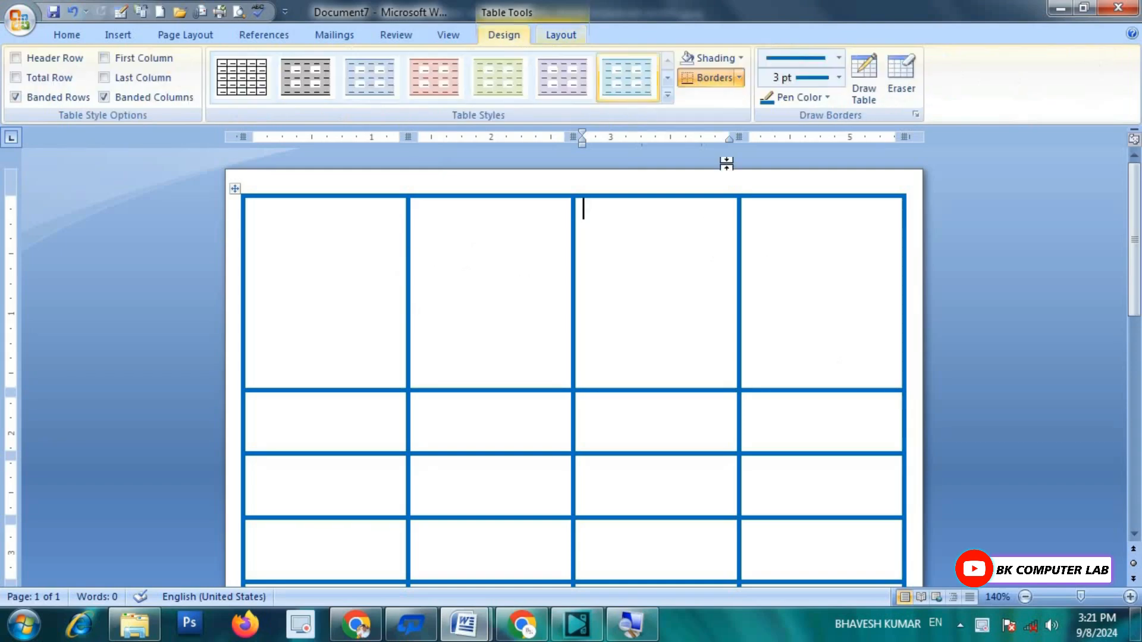
Step: Erase the three column borders in the top row, then undo the erasure
{"action": "left_click", "coordinate": [905, 68]}
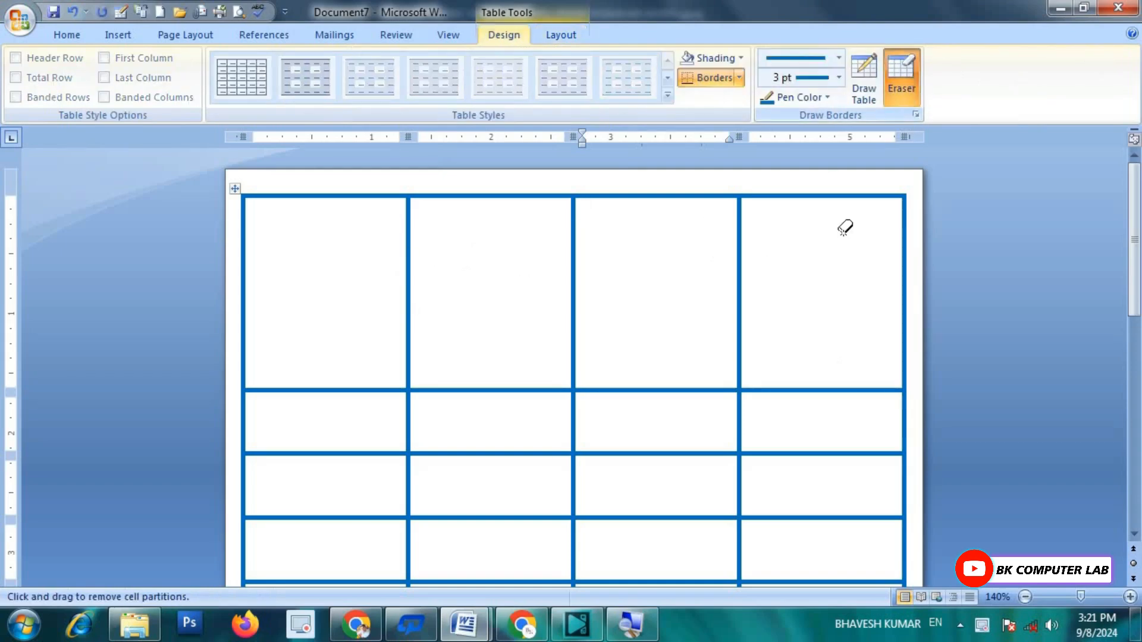
{"action": "left_click", "coordinate": [738, 274]}
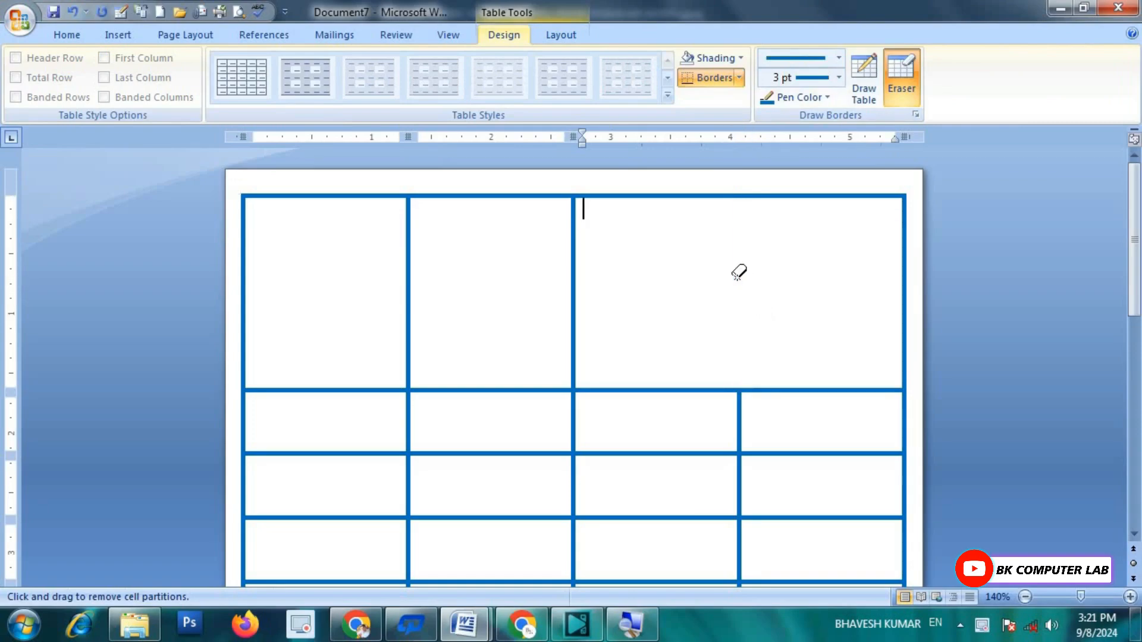
{"action": "left_click", "coordinate": [574, 255]}
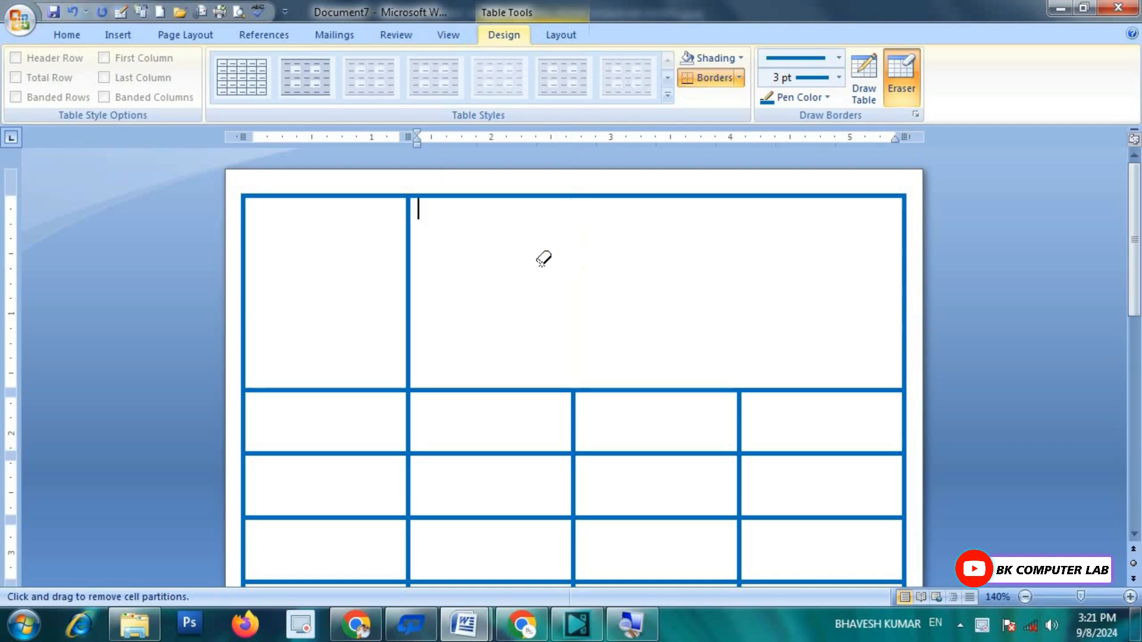
{"action": "left_click", "coordinate": [408, 262]}
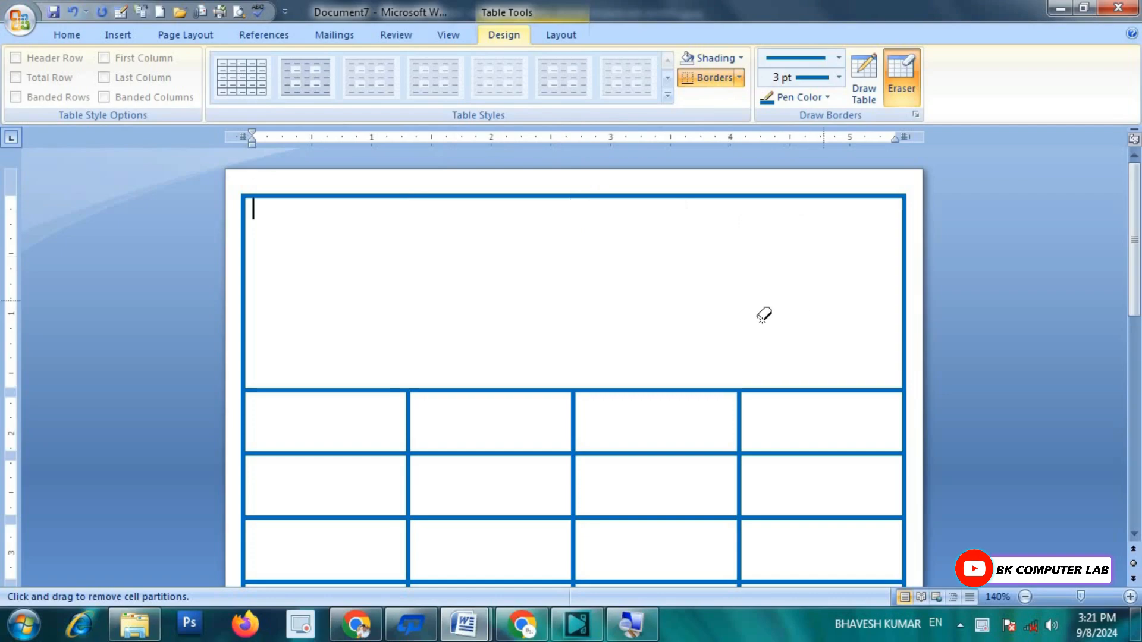
{"action": "key", "text": "ctrl+z"}
{"action": "key", "text": "ctrl+z"}
{"action": "key", "text": "ctrl+z"}
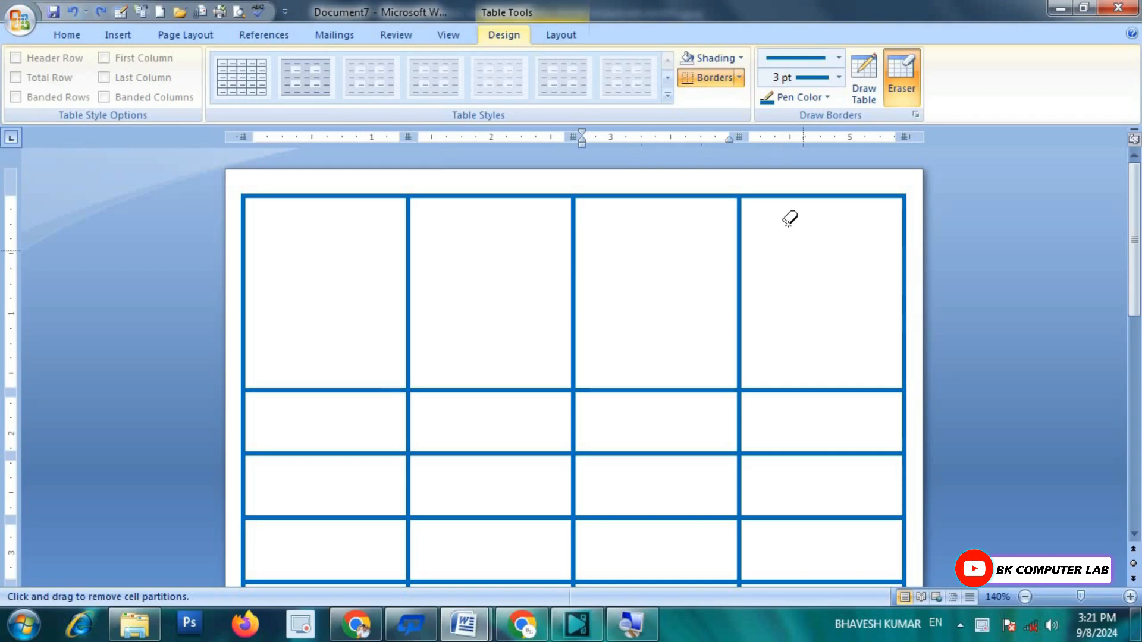
Step: Turn off the Eraser and select all four top-row cells
{"action": "left_click", "coordinate": [562, 37]}
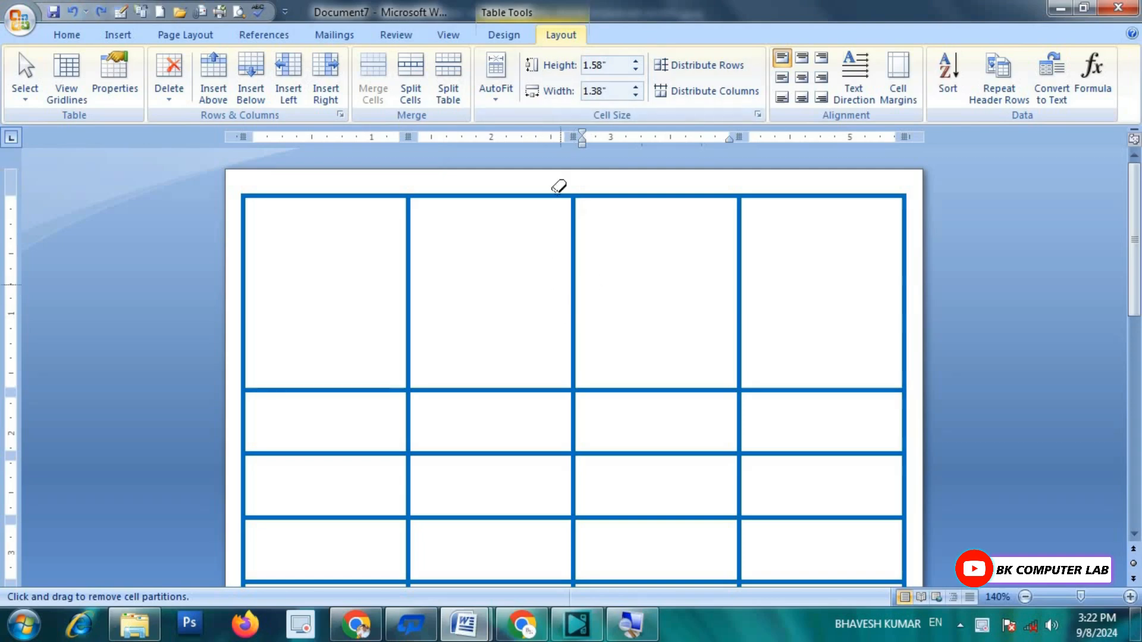
{"action": "left_click", "coordinate": [505, 34]}
{"action": "left_click", "coordinate": [908, 66]}
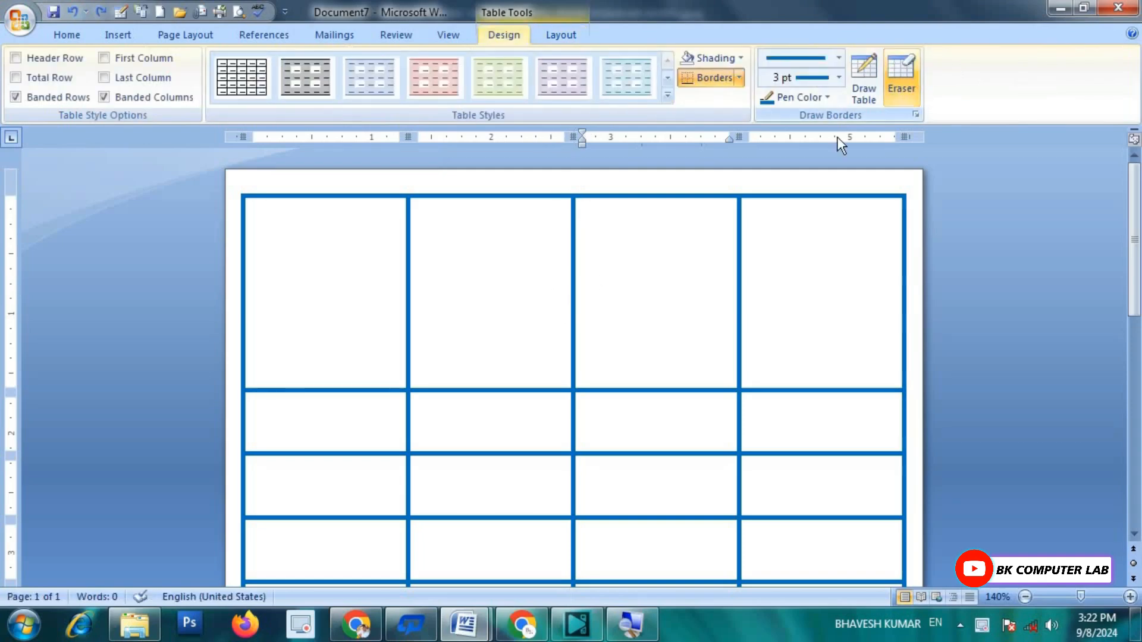
{"action": "left_click_drag", "start_coordinate": [351, 263], "coordinate": [788, 276]}
Step: Merge the four top-row cells with Merge Cells, then undo the merge
{"action": "left_click", "coordinate": [558, 33]}
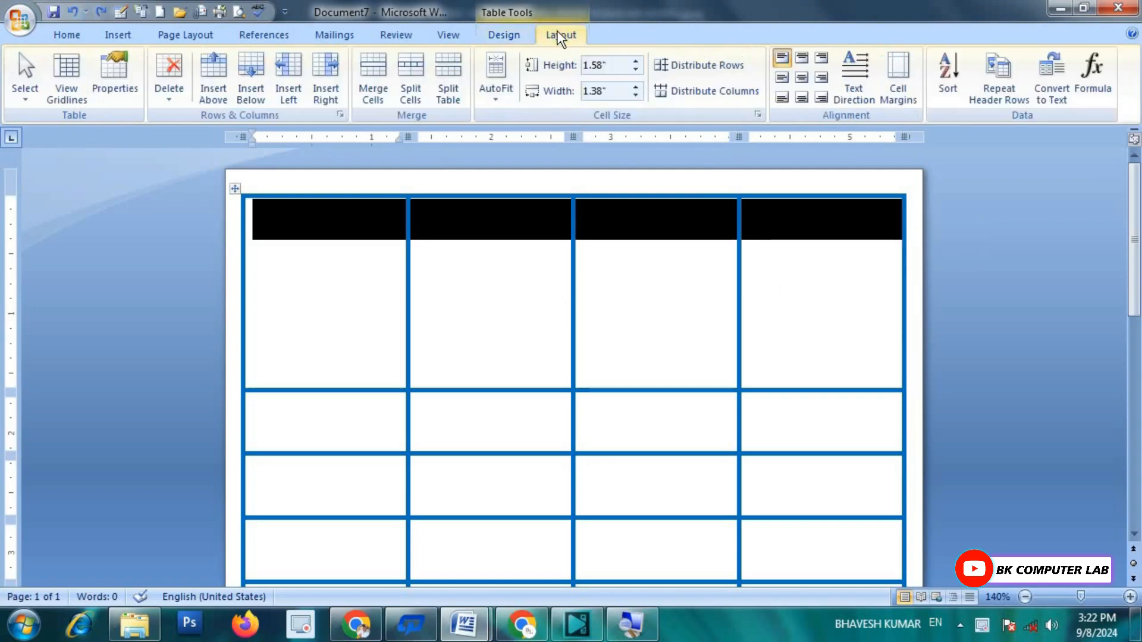
{"action": "left_click", "coordinate": [374, 83]}
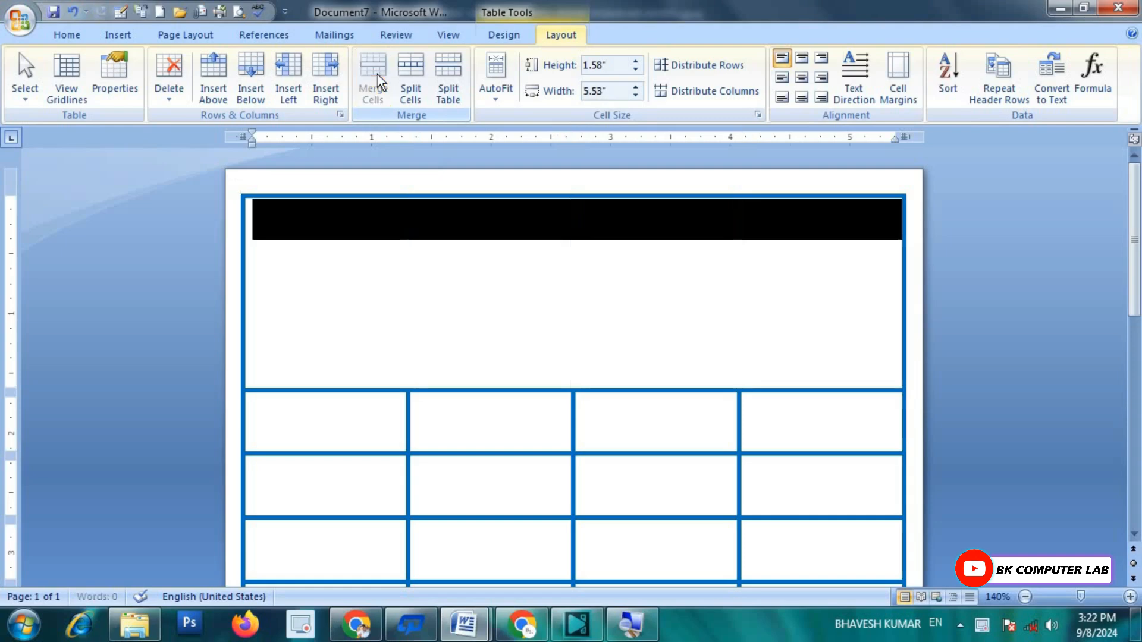
{"action": "left_click", "coordinate": [377, 253]}
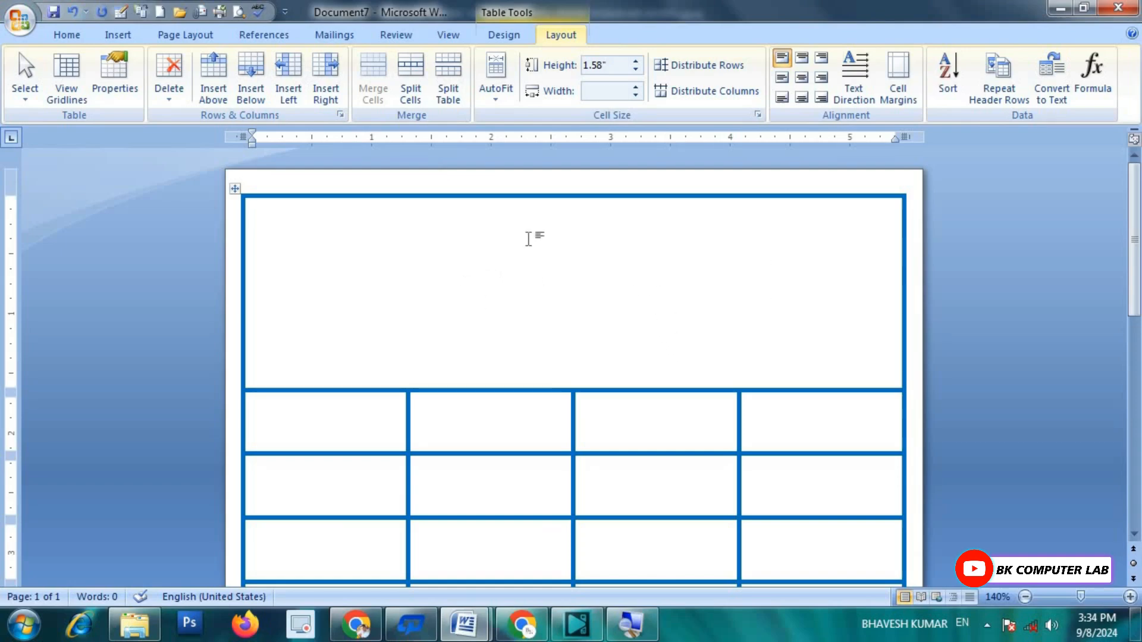
{"action": "key", "text": "ctrl+z"}
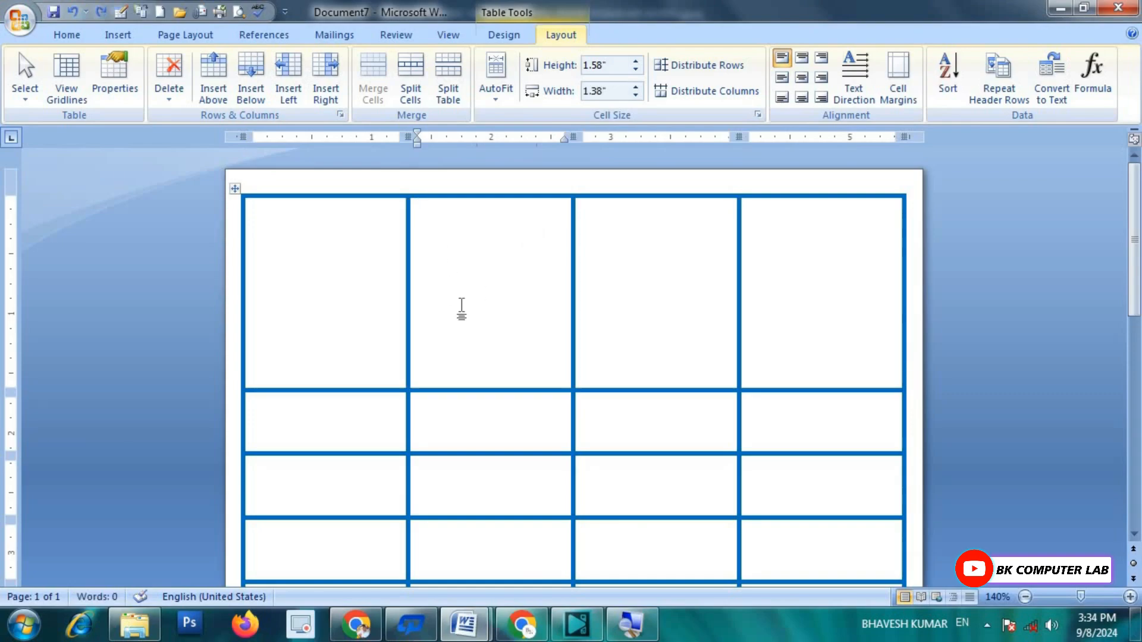
Step: Erase the top row's column borders with the Eraser to form one wide cell
{"action": "left_click", "coordinate": [512, 38]}
{"action": "left_click", "coordinate": [888, 73]}
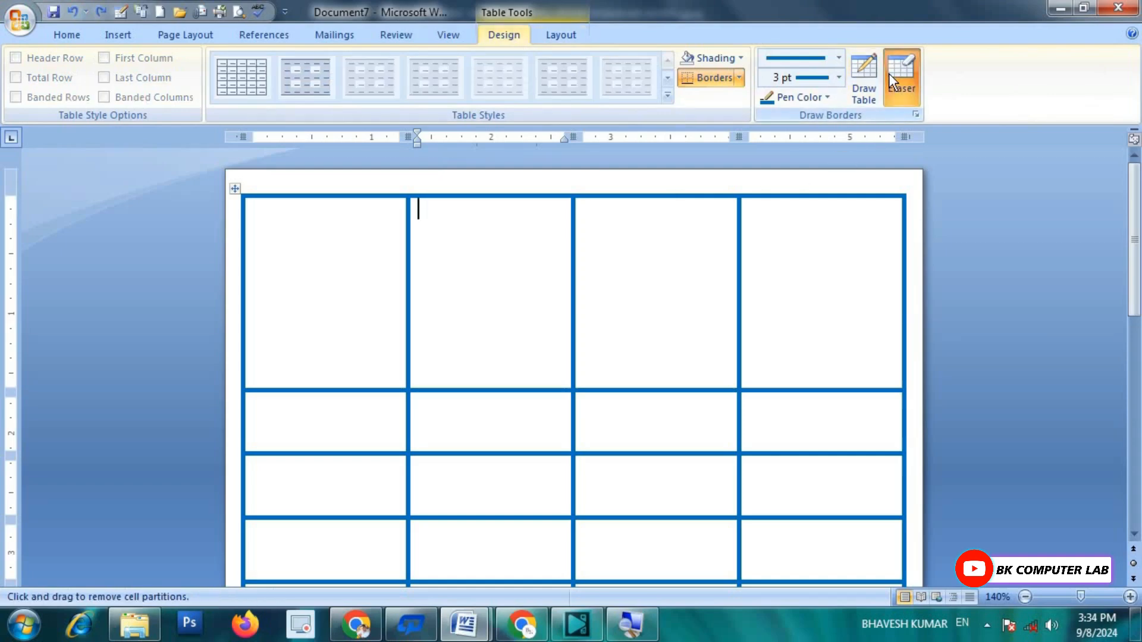
{"action": "left_click_drag", "start_coordinate": [350, 282], "coordinate": [787, 283]}
{"action": "left_click_drag", "start_coordinate": [812, 283], "coordinate": [812, 282]}
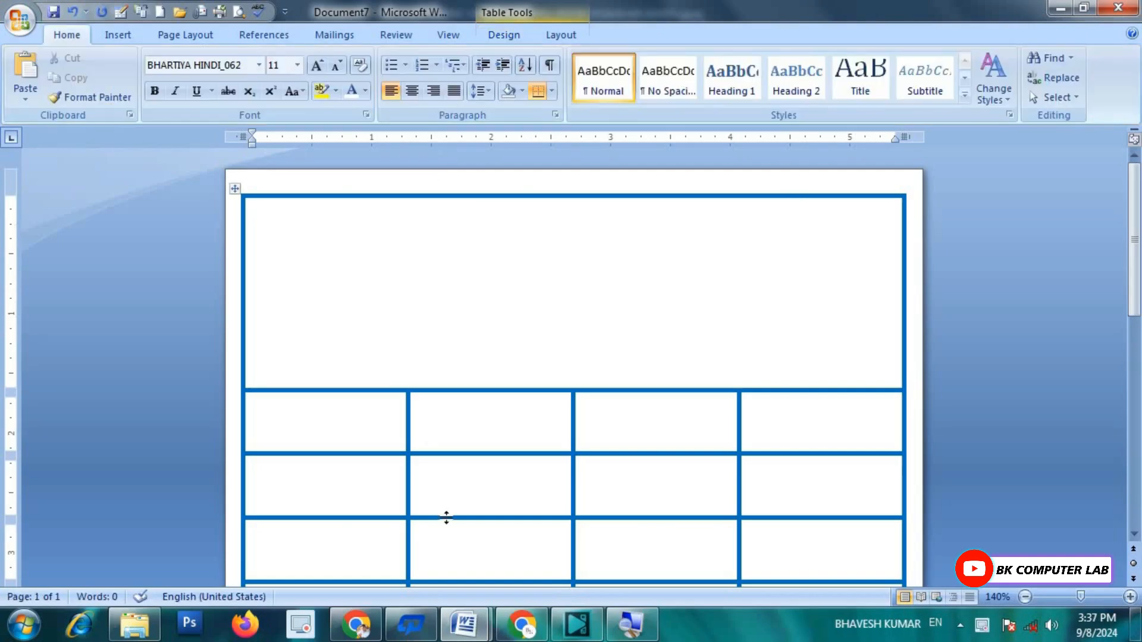
Step: View the finished 'bill book for video' sample, return to Document7, and bring up the Shapes gallery
{"action": "mouse_move", "coordinate": [462, 625]}
{"action": "left_click", "coordinate": [388, 529]}
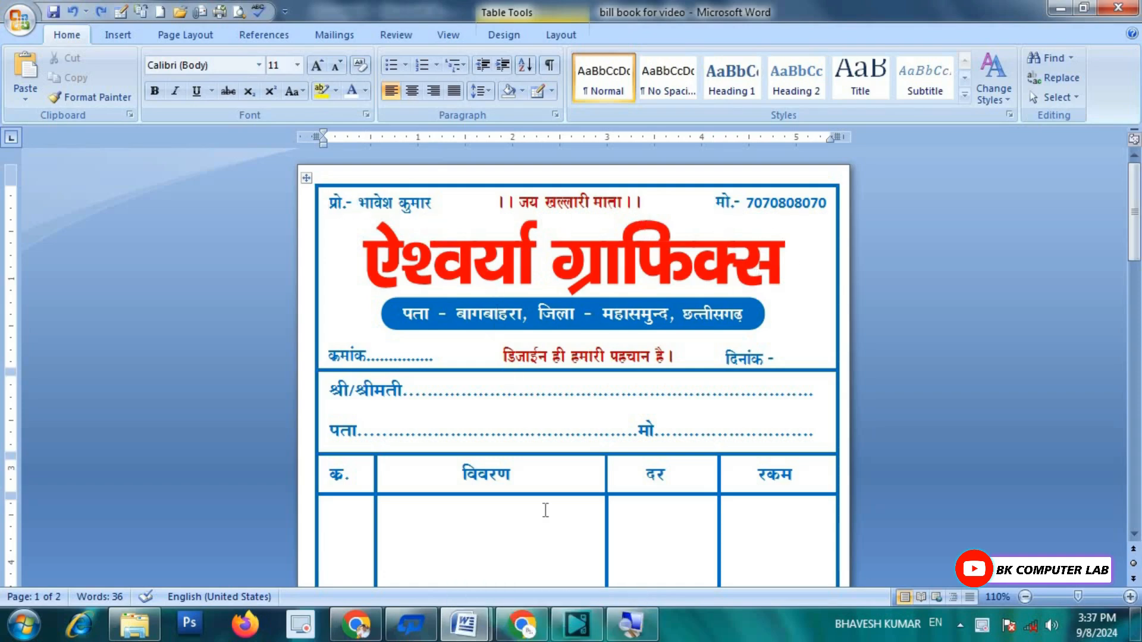
{"action": "mouse_move", "coordinate": [464, 625]}
{"action": "left_click", "coordinate": [544, 542]}
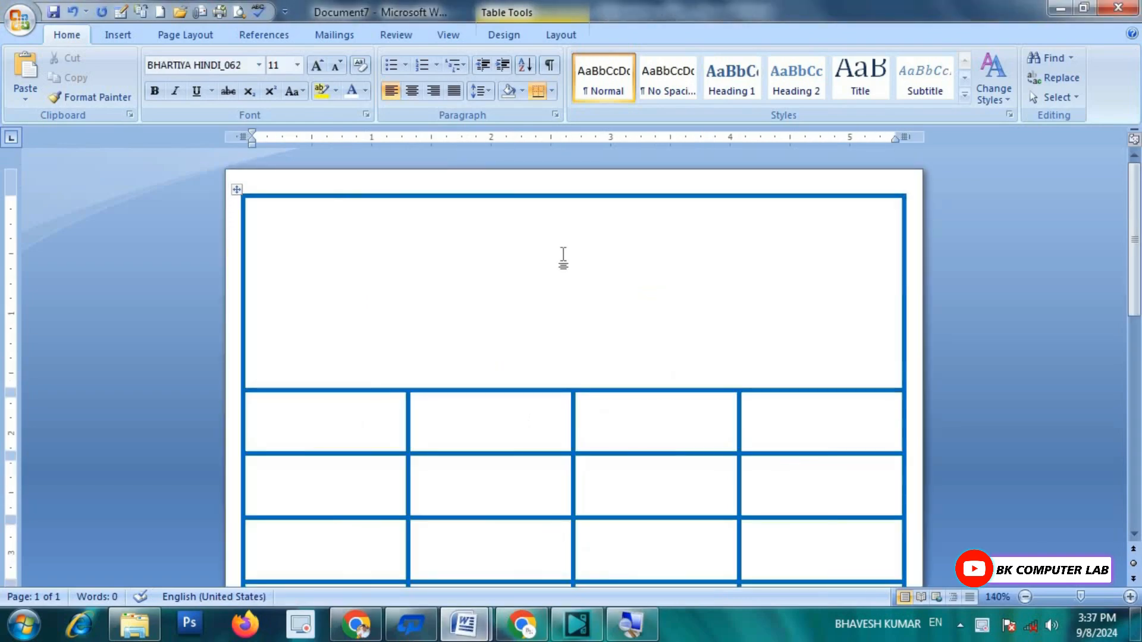
{"action": "left_click", "coordinate": [119, 34]}
{"action": "left_click", "coordinate": [273, 96]}
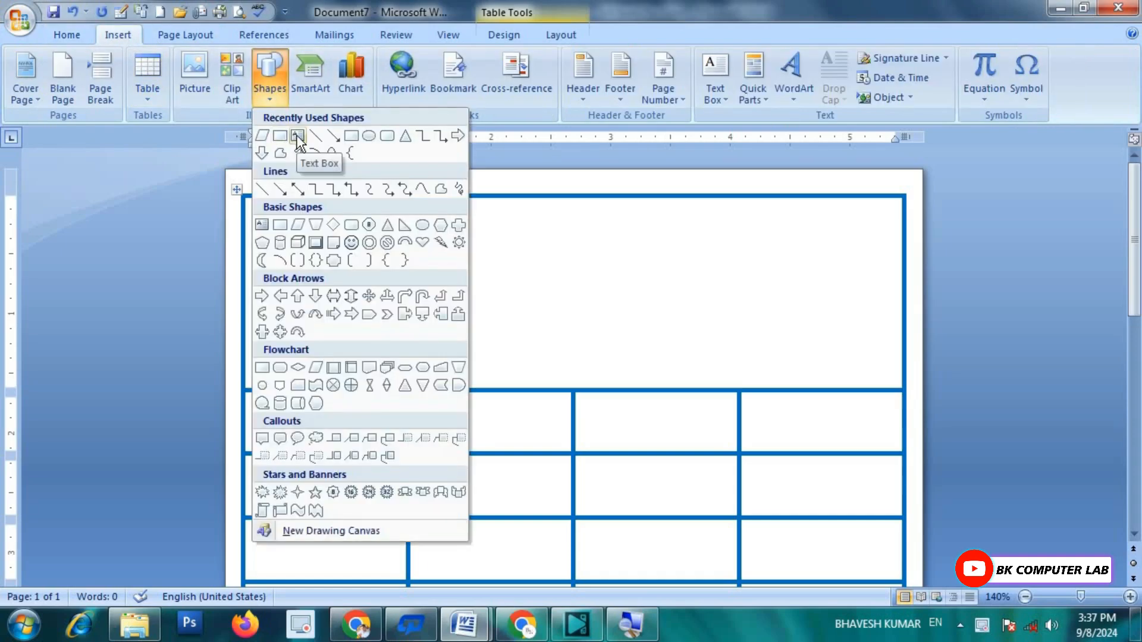
Step: Draw a small text box at the top-left of the merged top cell
{"action": "left_click", "coordinate": [298, 137]}
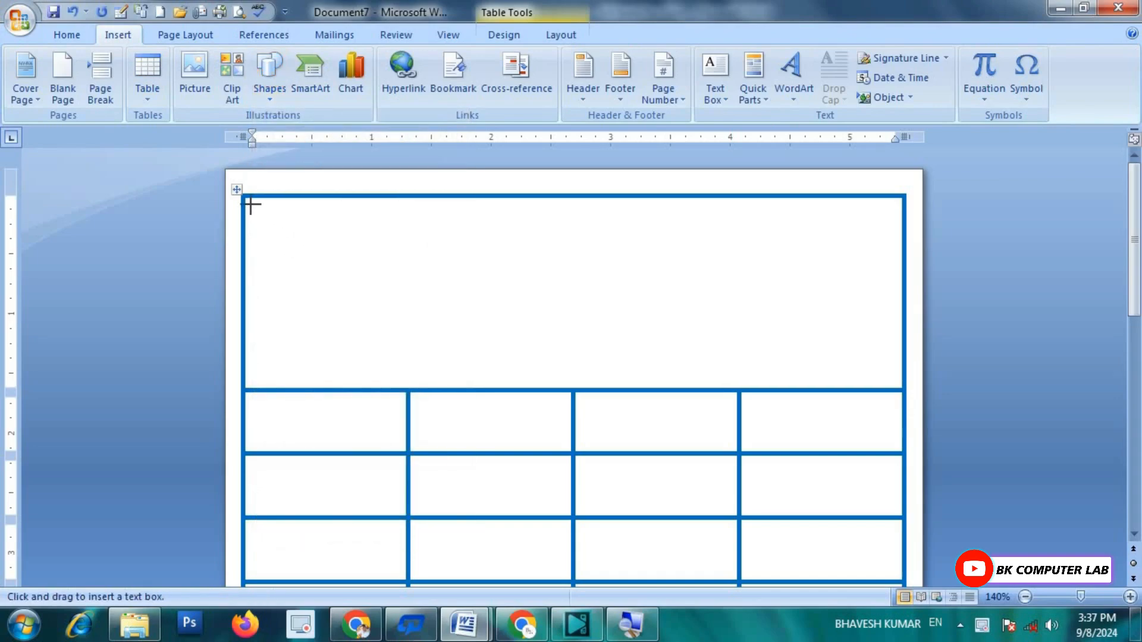
{"action": "left_click_drag", "start_coordinate": [358, 231], "coordinate": [443, 234]}
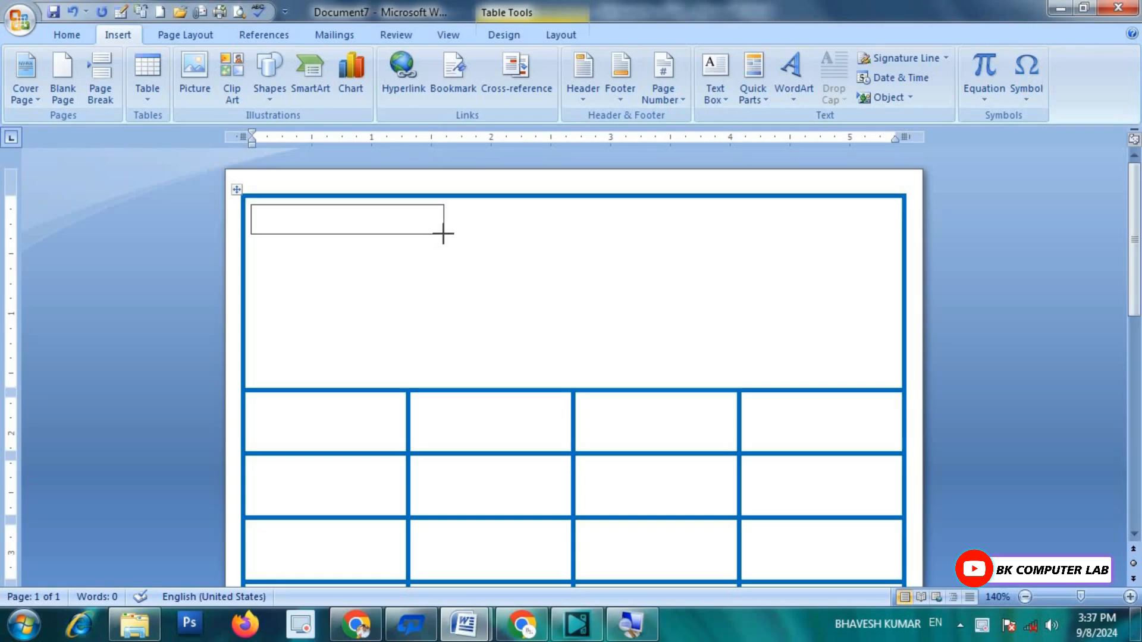
{"action": "left_click_drag", "start_coordinate": [443, 236], "coordinate": [443, 239]}
Step: Set the font to BHARTIYA HINDI_062 at 16 pt and type 'प्रो.-' with the proprietor's name
{"action": "left_click", "coordinate": [81, 34]}
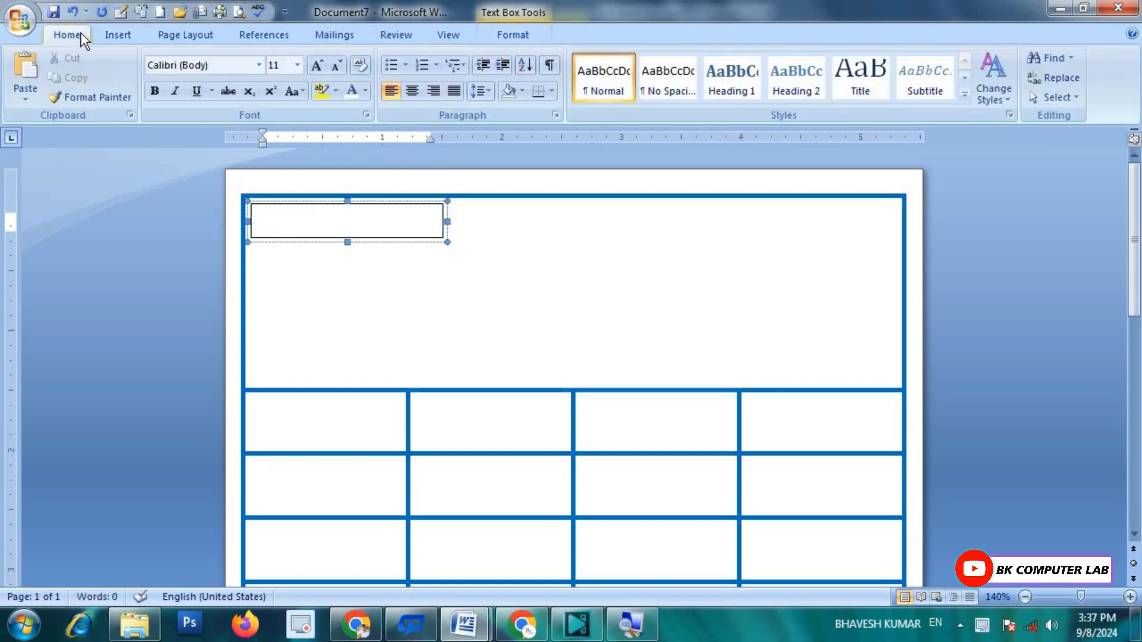
{"action": "left_click", "coordinate": [259, 65]}
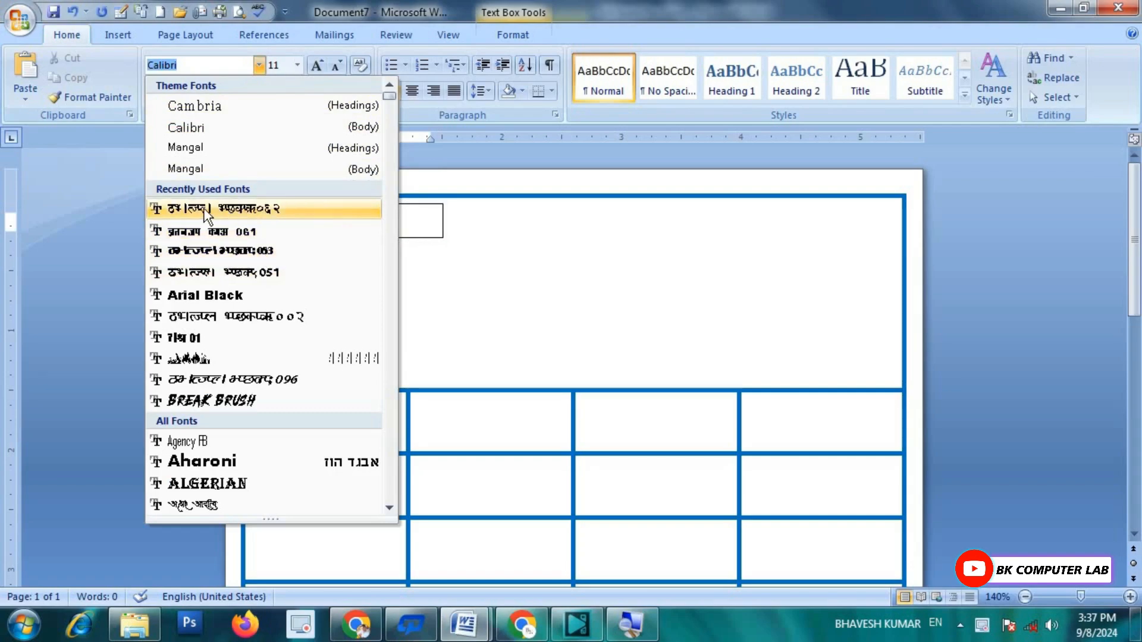
{"action": "left_click", "coordinate": [283, 210]}
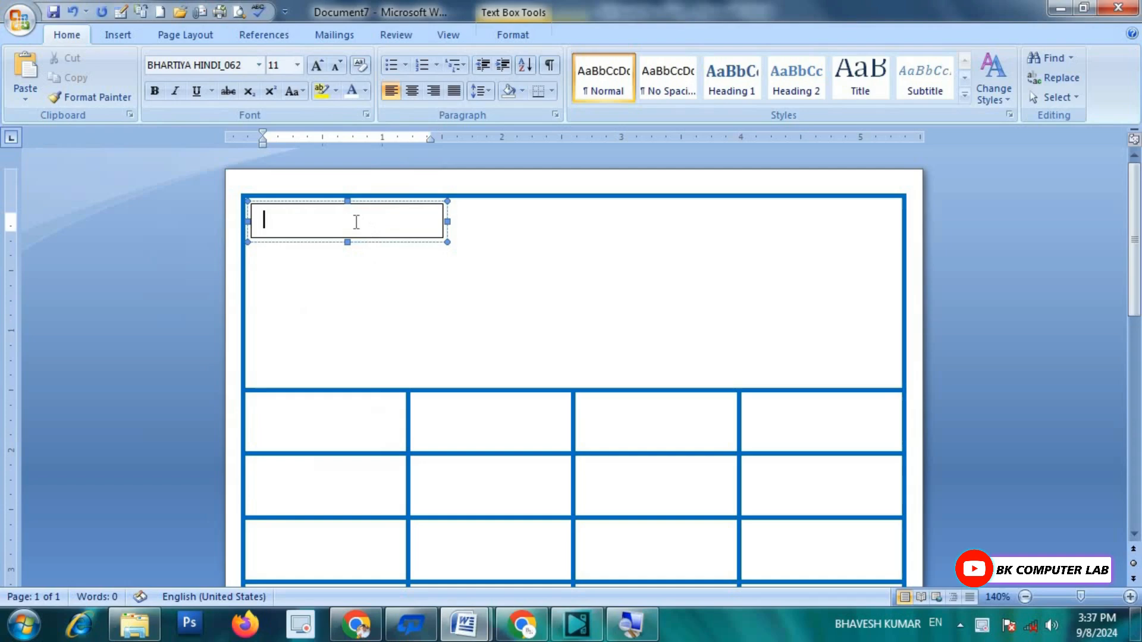
{"action": "left_click", "coordinate": [317, 65]}
{"action": "left_click", "coordinate": [316, 65]}
{"action": "left_click", "coordinate": [317, 65]}
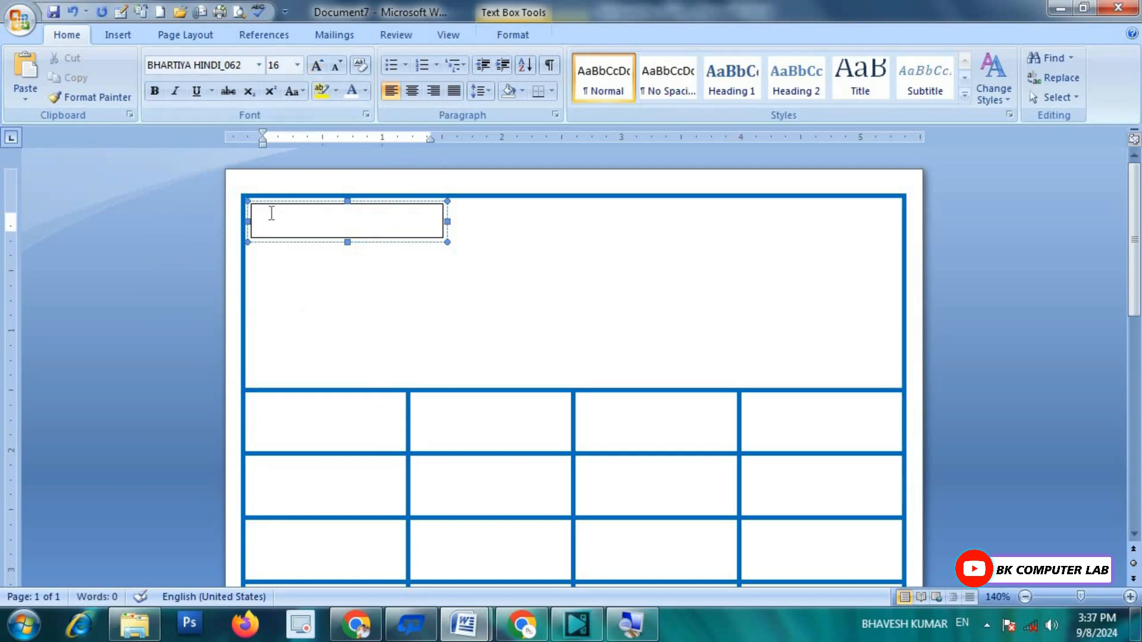
{"action": "type", "text": "पा"}
{"action": "type", "text": "्रो. भाव"}
{"action": "key", "text": "BackSpace"}
{"action": "key", "text": "BackSpace"}
{"action": "key", "text": "BackSpace"}
{"action": "key", "text": "BackSpace"}
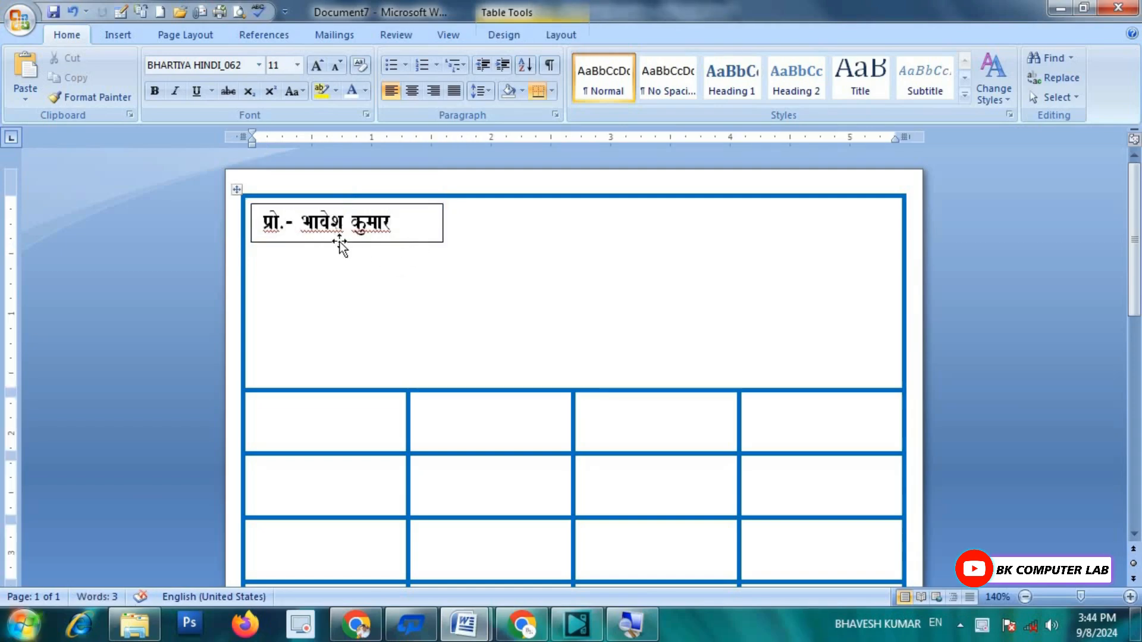
Step: Color the proprietor line text blue
{"action": "left_click_drag", "start_coordinate": [400, 224], "coordinate": [263, 224]}
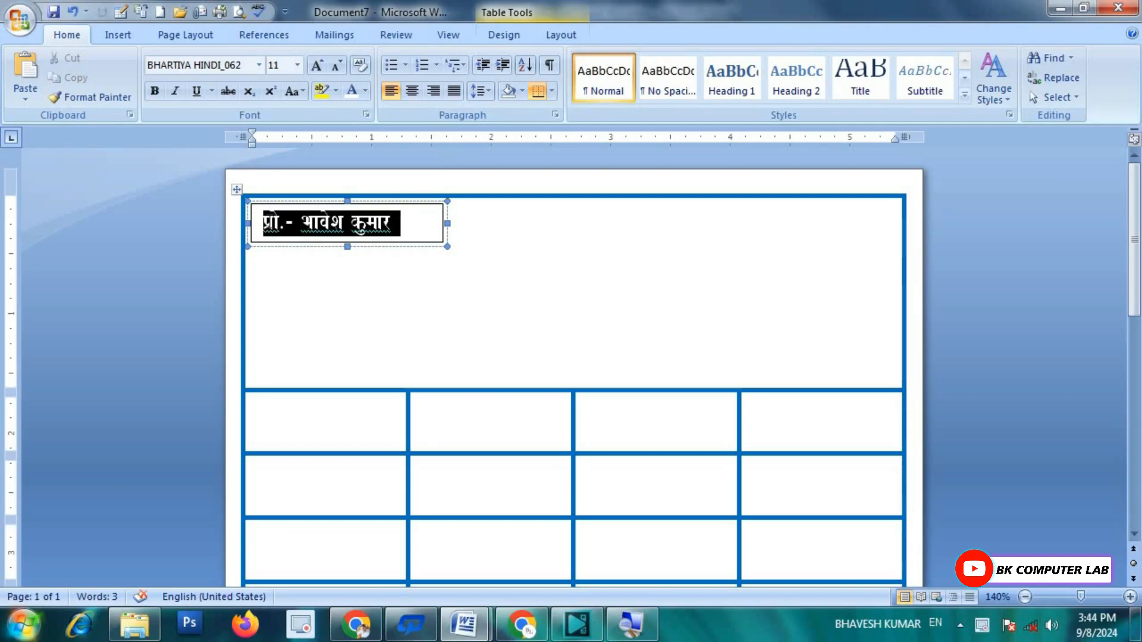
{"action": "left_click", "coordinate": [365, 91]}
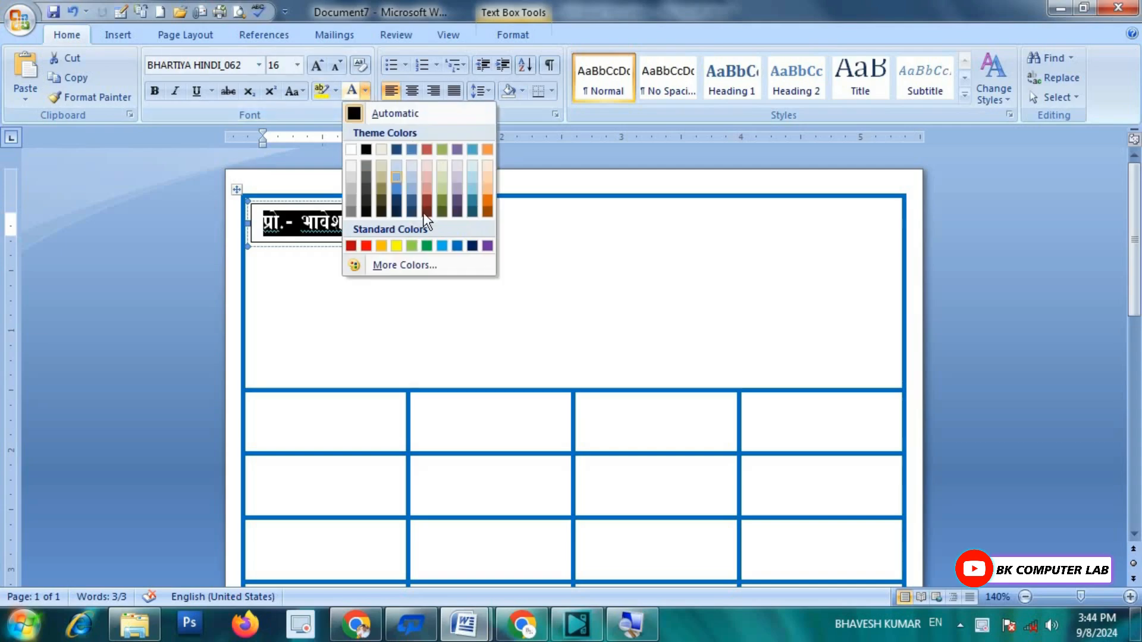
{"action": "left_click", "coordinate": [458, 244]}
{"action": "left_click", "coordinate": [461, 266]}
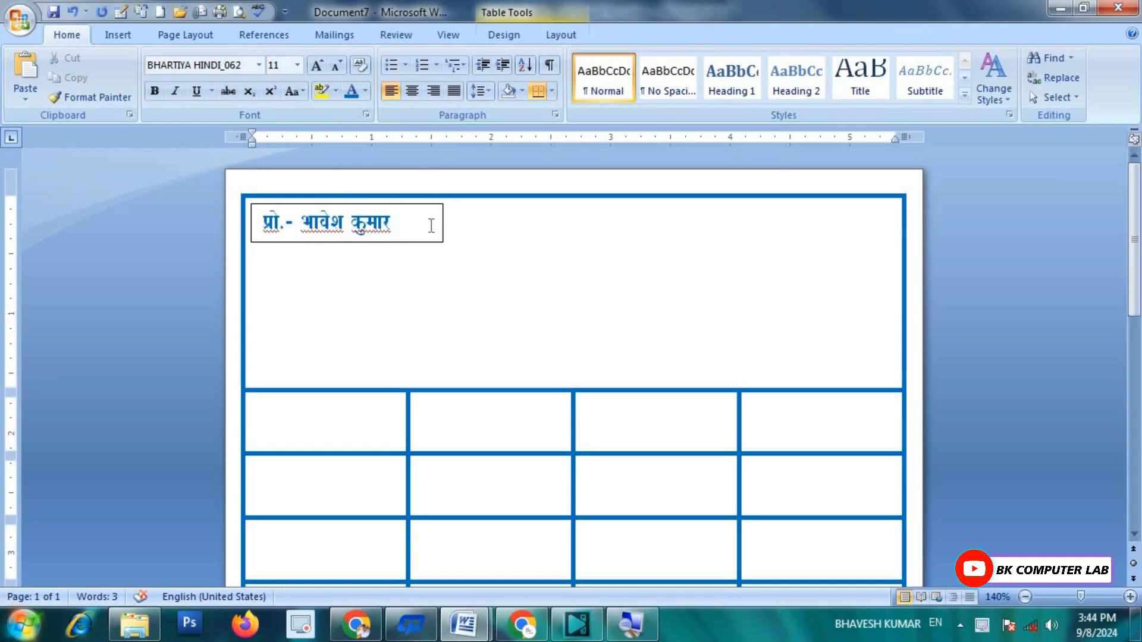
Step: Select the proprietor text box and review its fill and outline options on the Format tab
{"action": "left_click", "coordinate": [413, 208]}
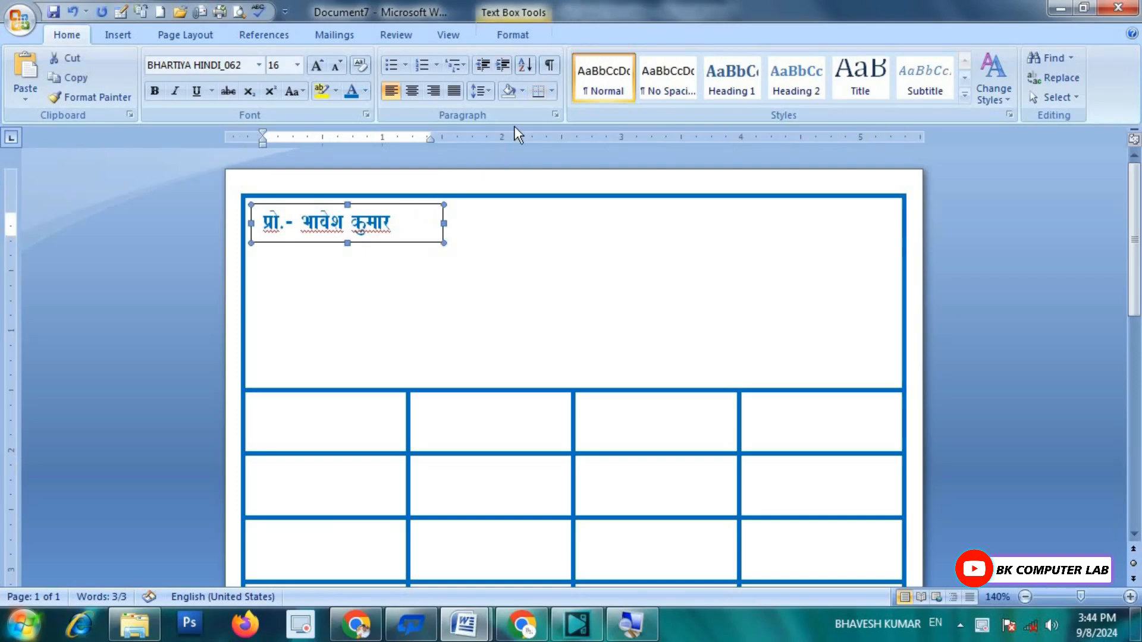
{"action": "left_click", "coordinate": [515, 36]}
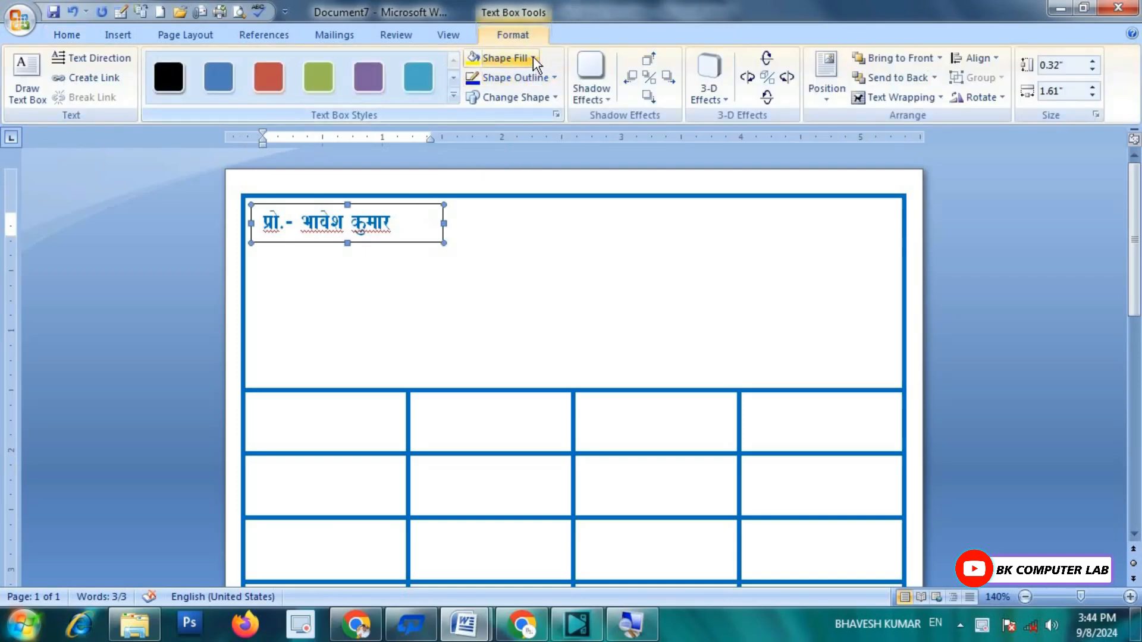
{"action": "left_click", "coordinate": [533, 57]}
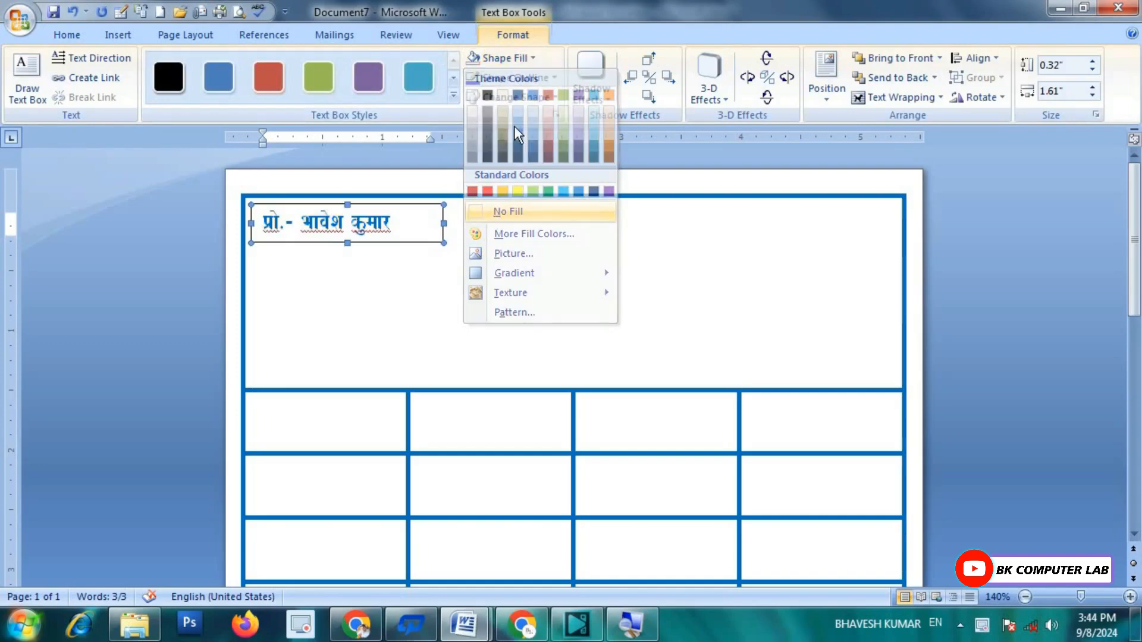
{"action": "left_click", "coordinate": [548, 76]}
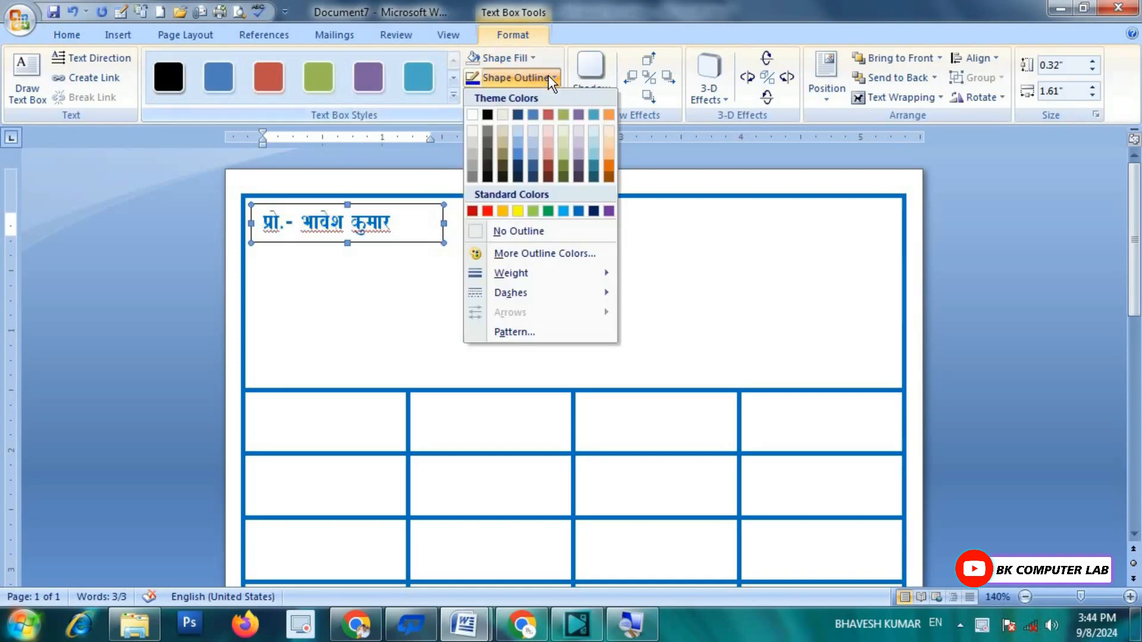
Step: Set the proprietor text box to No Outline and Ignore the spelling flags on its three underlined Hindi words
{"action": "left_click", "coordinate": [515, 233]}
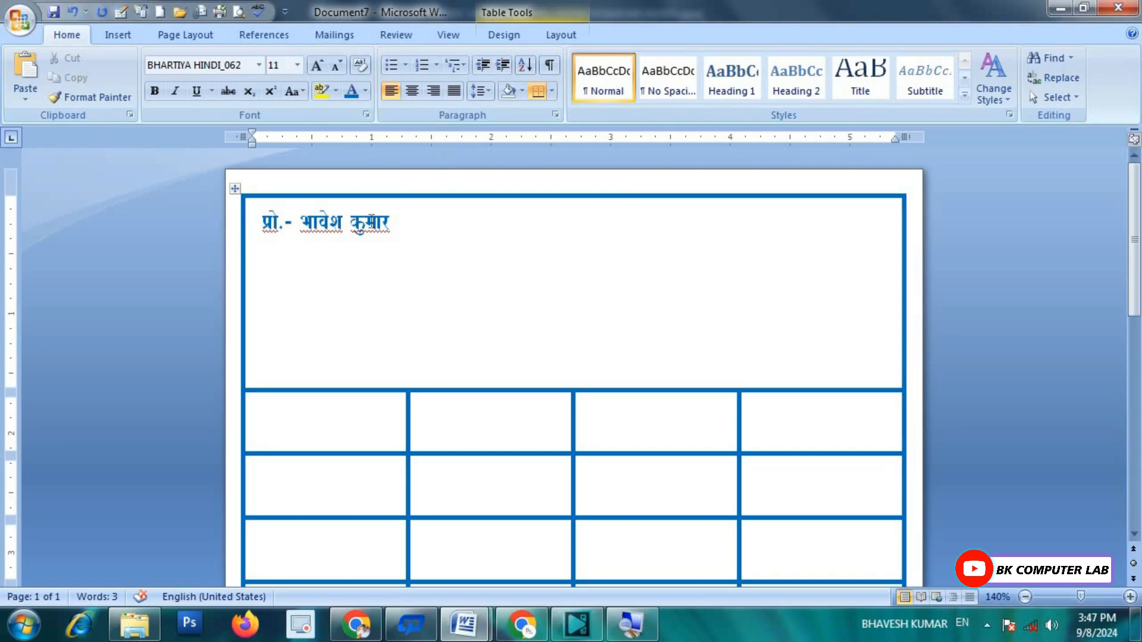
{"action": "left_click", "coordinate": [369, 222]}
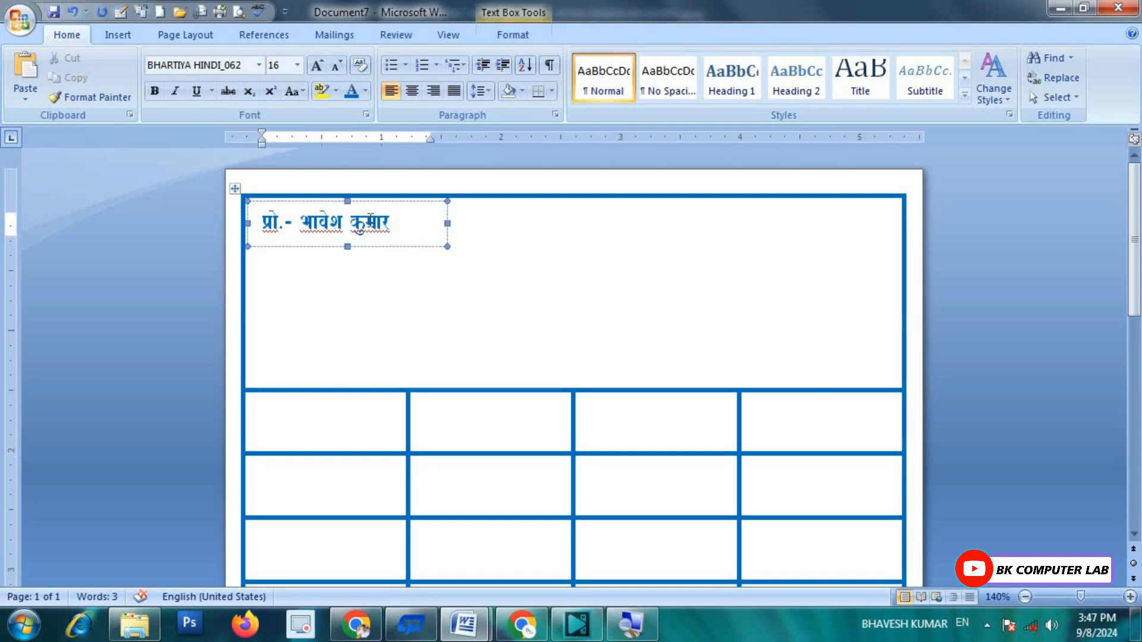
{"action": "right_click", "coordinate": [370, 222]}
{"action": "left_click", "coordinate": [438, 351]}
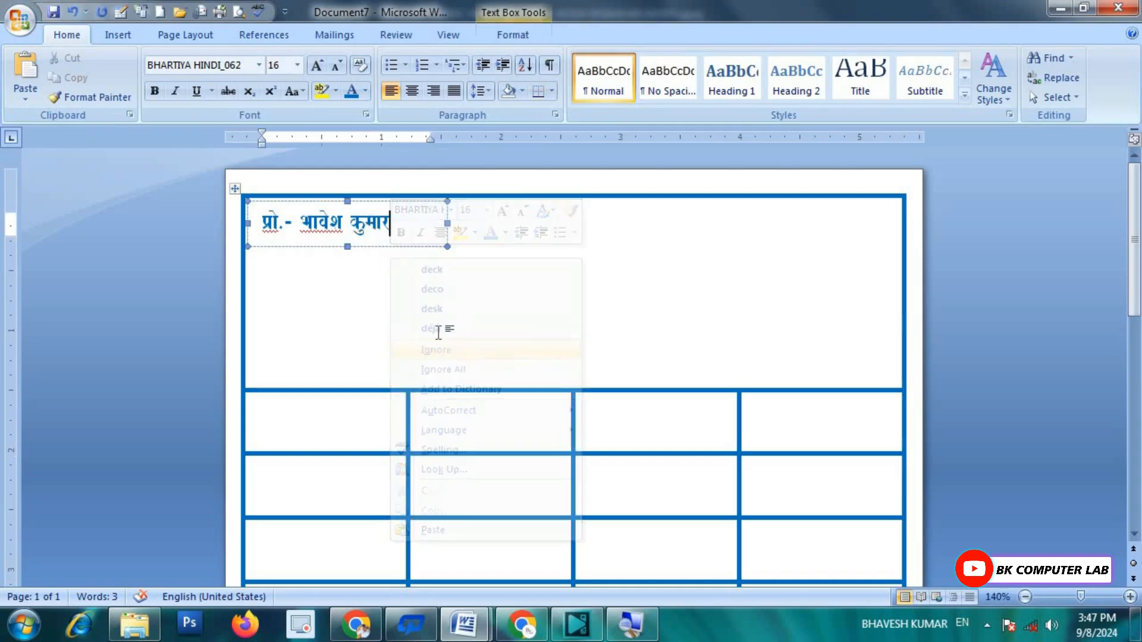
{"action": "right_click", "coordinate": [327, 226]}
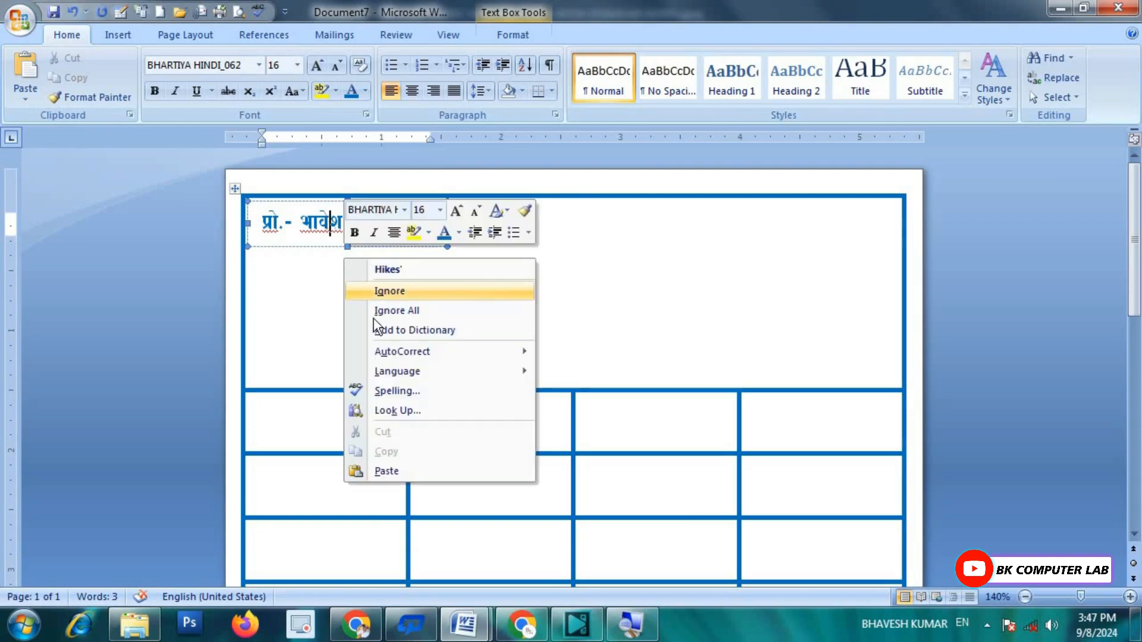
{"action": "left_click", "coordinate": [395, 295]}
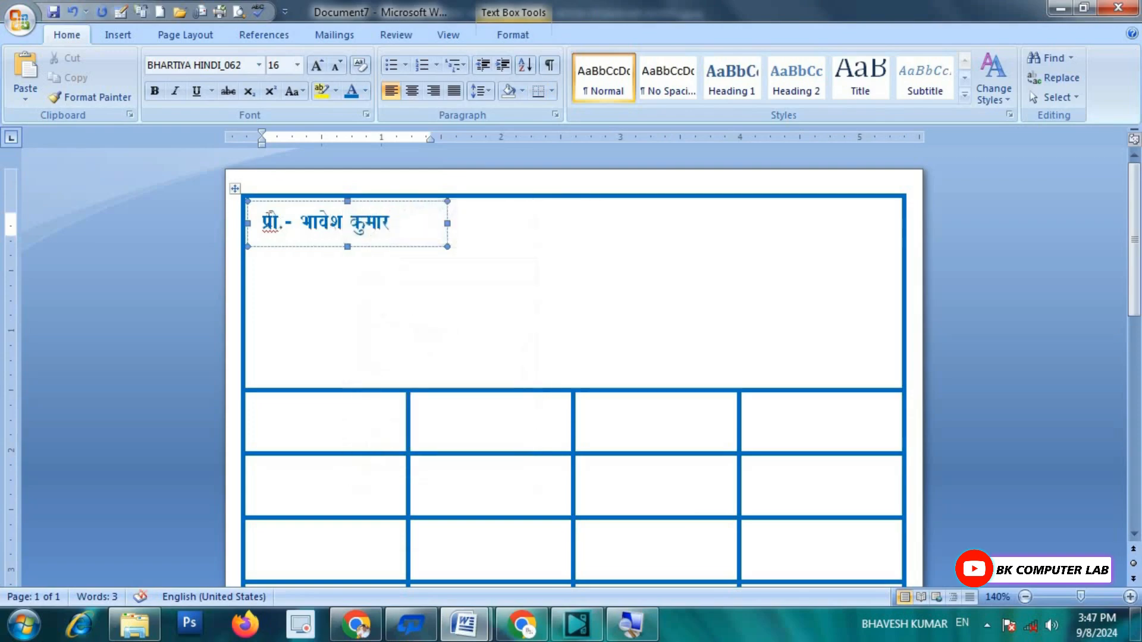
{"action": "right_click", "coordinate": [271, 221]}
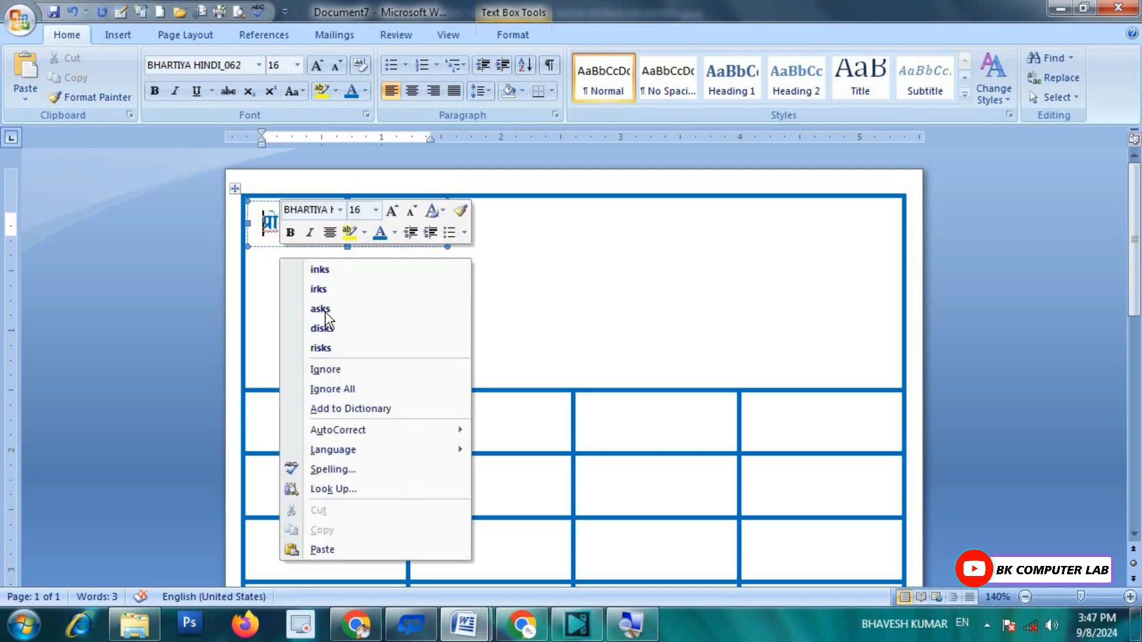
{"action": "left_click", "coordinate": [342, 370]}
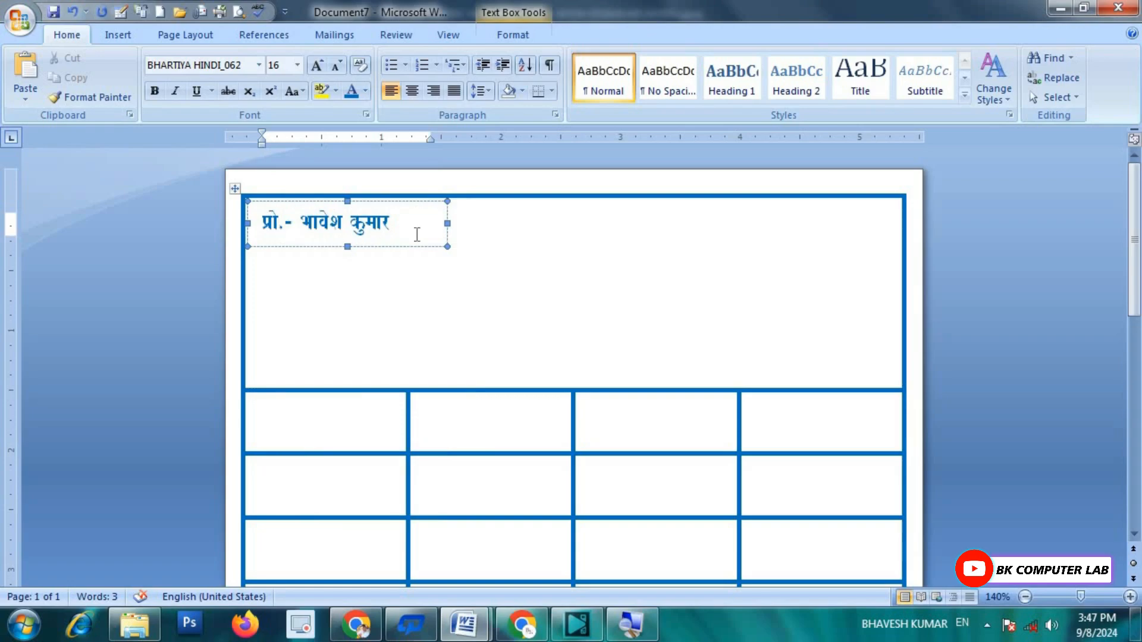
{"action": "left_click", "coordinate": [466, 625]}
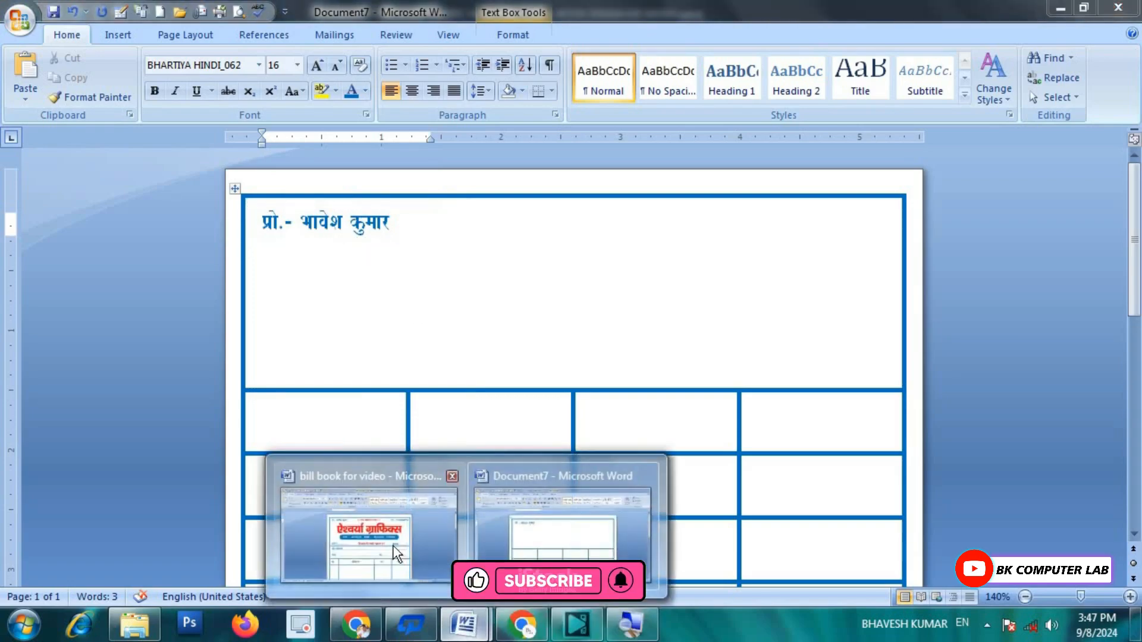
{"action": "left_click", "coordinate": [396, 552]}
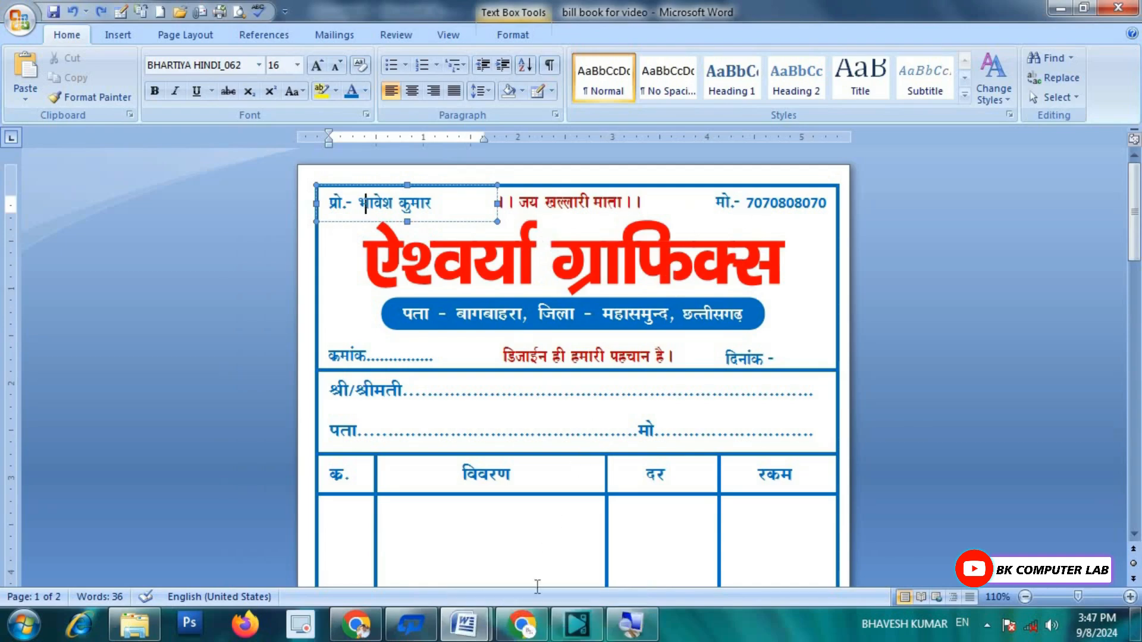
{"action": "left_click", "coordinate": [476, 632]}
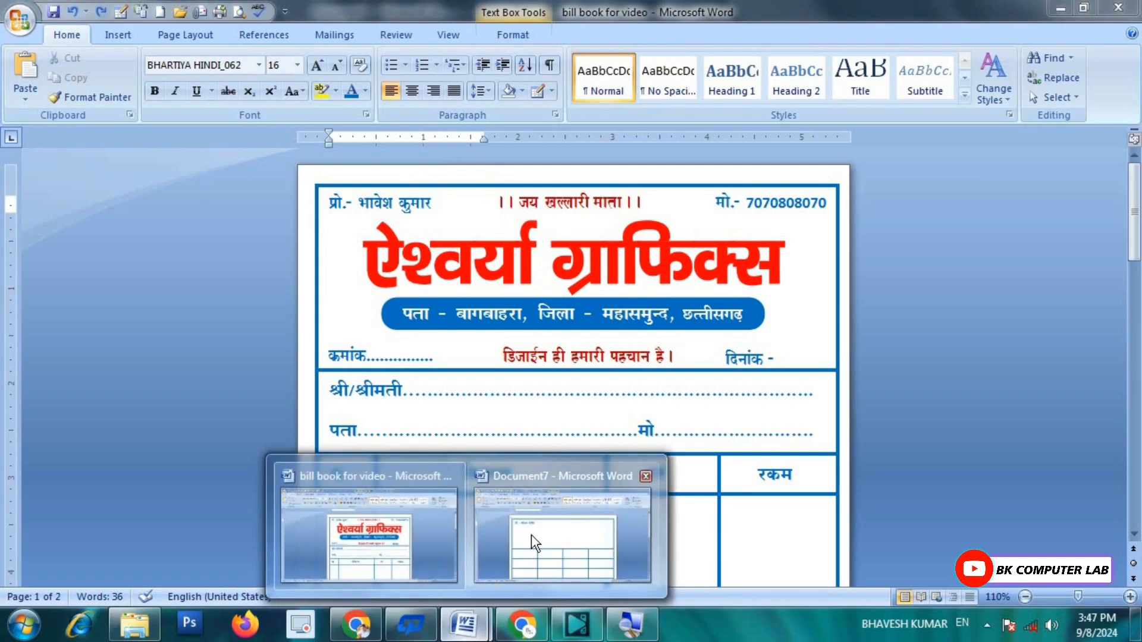
{"action": "left_click", "coordinate": [531, 537]}
{"action": "type", "text": "."}
{"action": "left_click", "coordinate": [384, 202]}
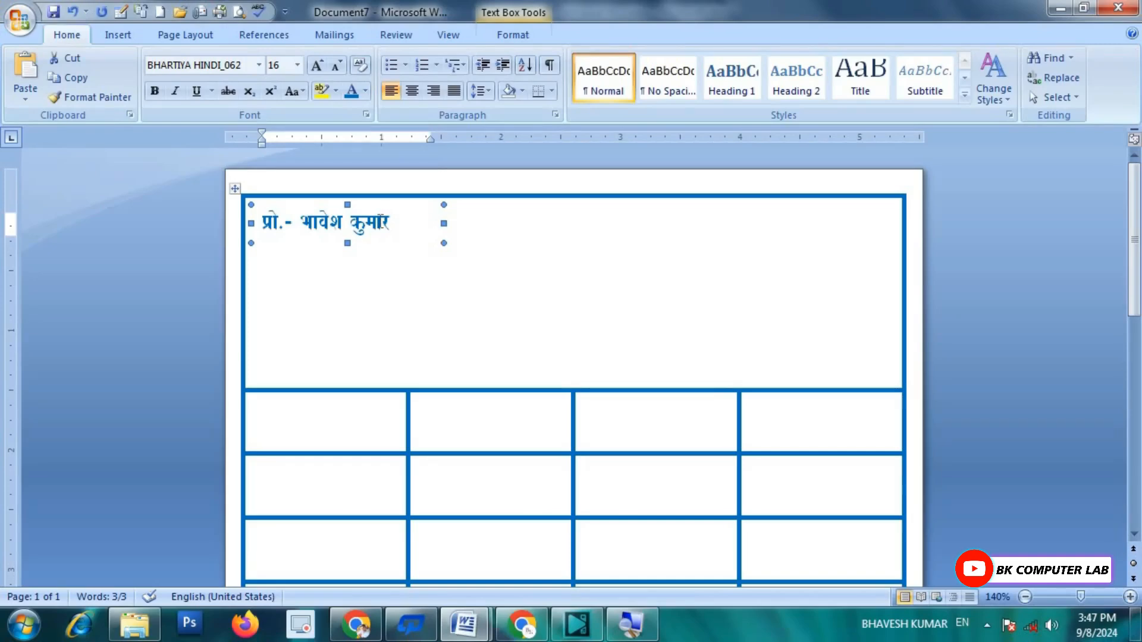
Step: Paste a copy of the proprietor text box, move it right along the top, and clear its text
{"action": "key", "text": "ctrl+v"}
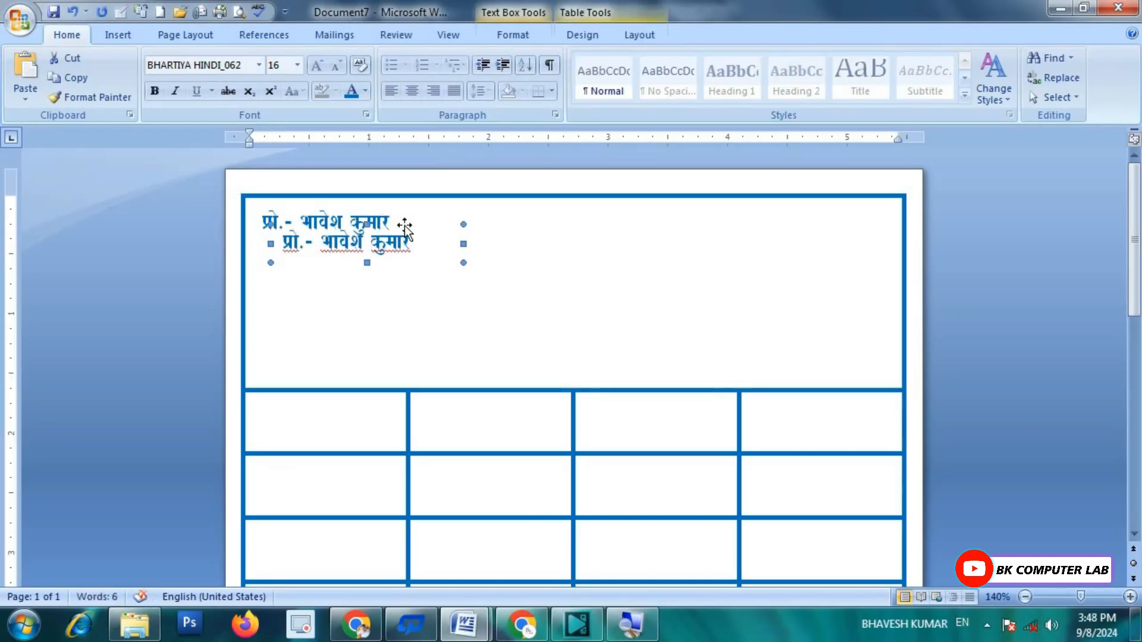
{"action": "left_click_drag", "start_coordinate": [404, 229], "coordinate": [603, 207]}
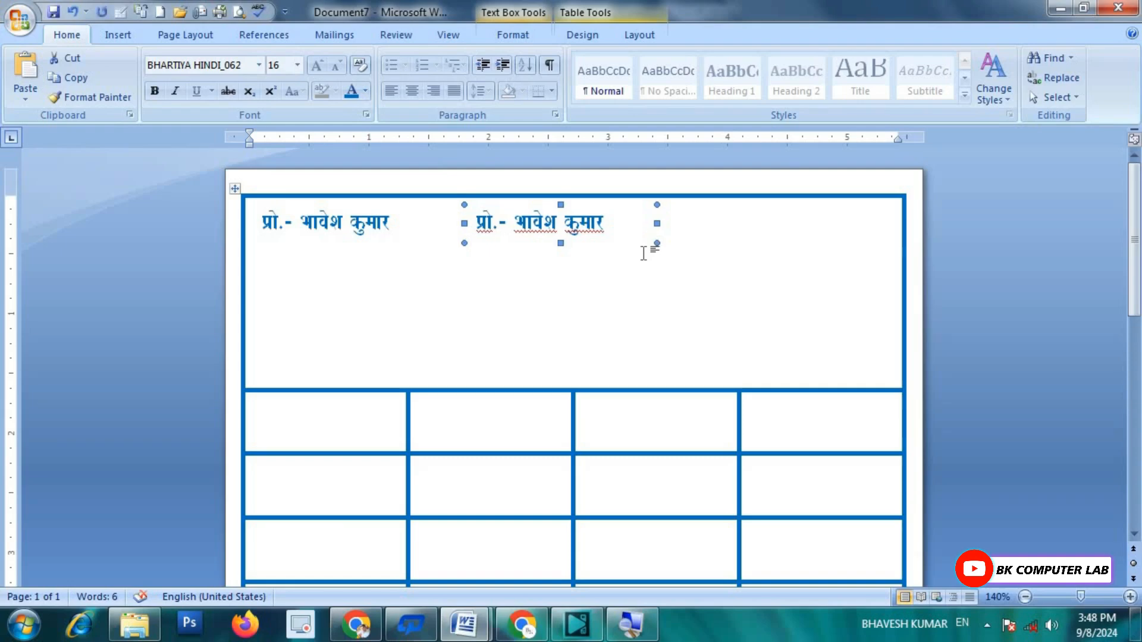
{"action": "left_click", "coordinate": [619, 218]}
{"action": "left_click_drag", "start_coordinate": [619, 218], "coordinate": [489, 224]}
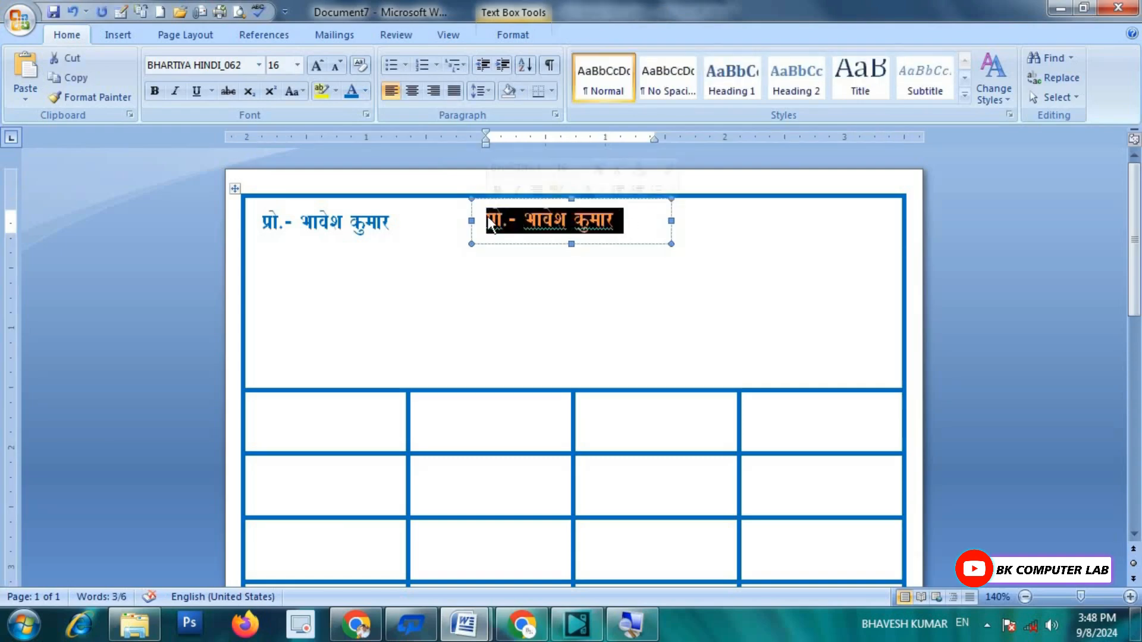
{"action": "key", "text": "Delete"}
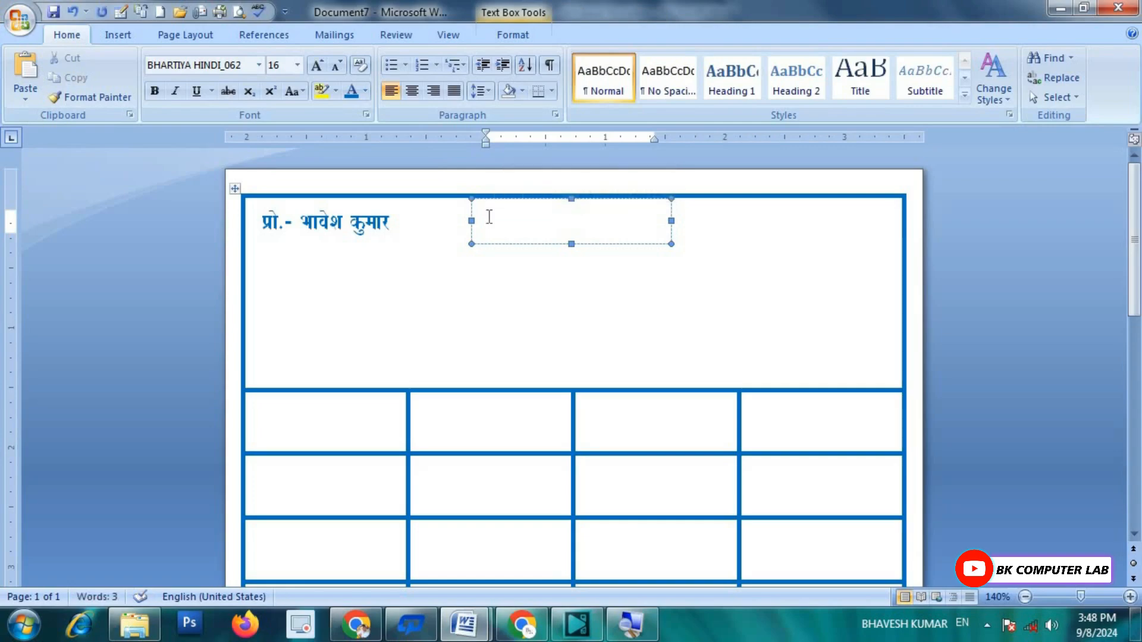
Step: Type the motto '।। जय खल्लारी माता ।।', widening the box to fit
{"action": "type", "text": "।। जय खल्लारी माता"}
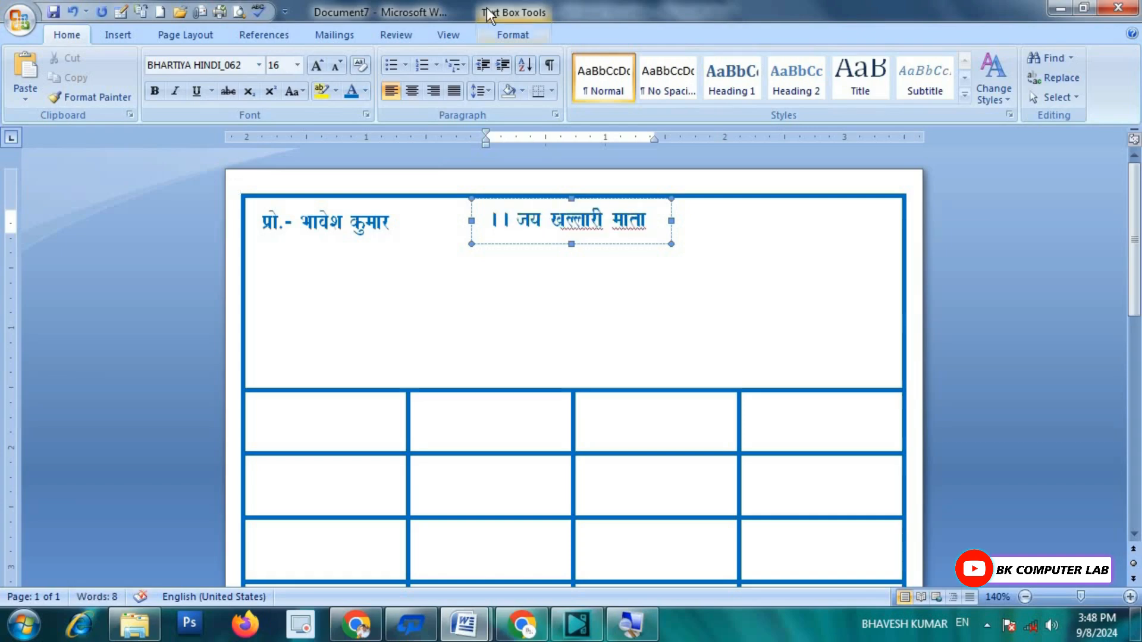
{"action": "left_click_drag", "start_coordinate": [671, 221], "coordinate": [694, 220]}
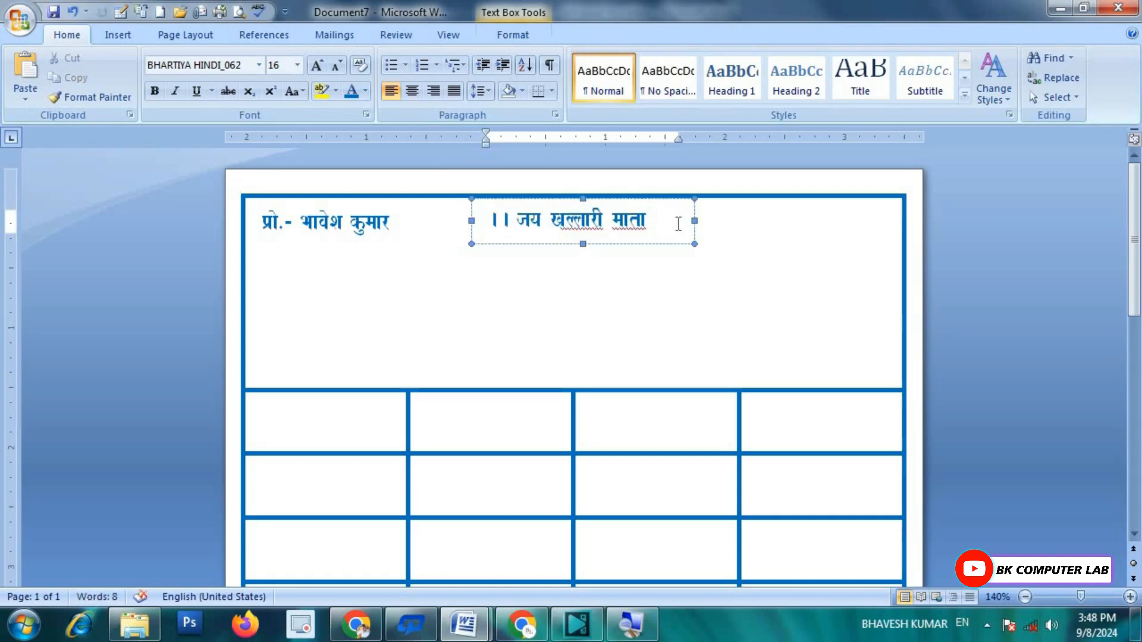
{"action": "type", "text": "।।"}
{"action": "left_click", "coordinate": [683, 262]}
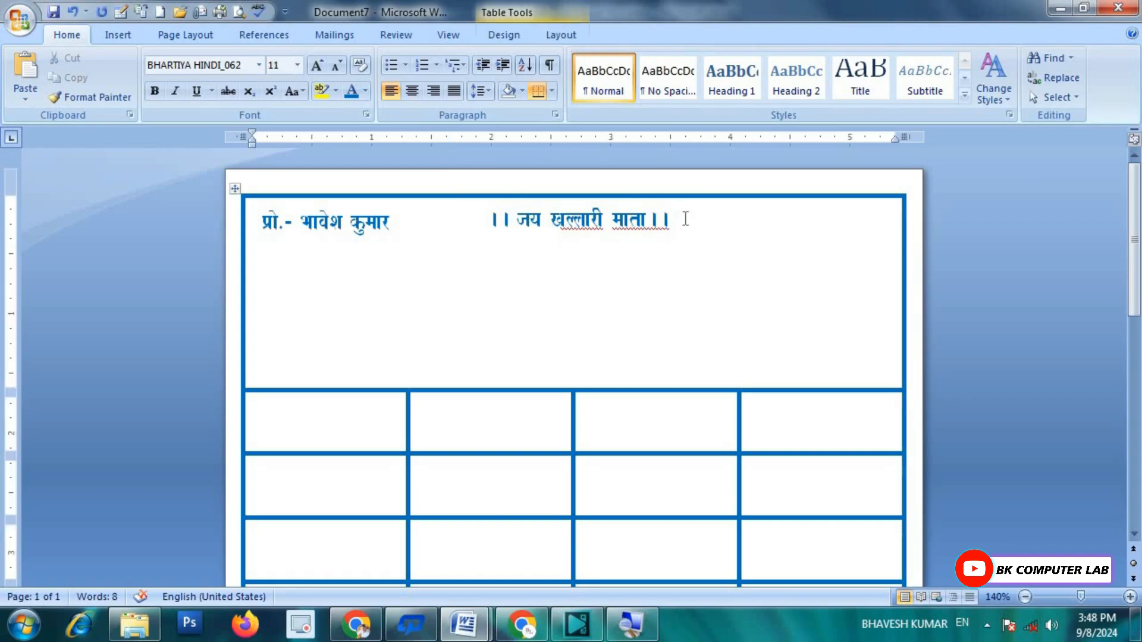
Step: Colour the motto text red and ignore the spelling flags on माता and खल्लारी
{"action": "left_click_drag", "start_coordinate": [677, 219], "coordinate": [485, 220]}
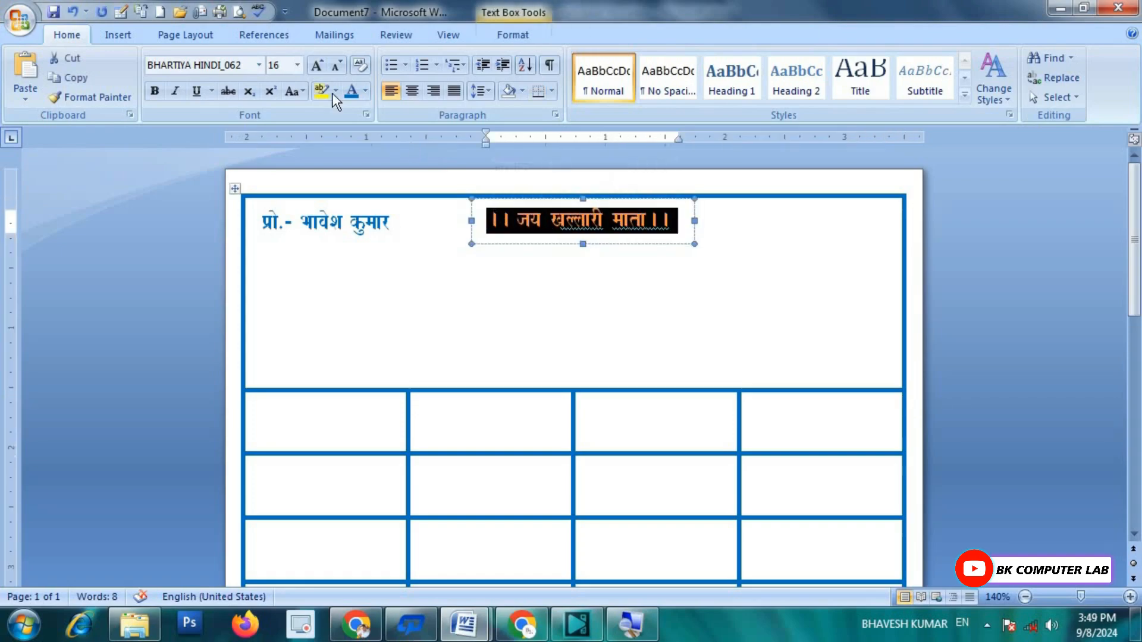
{"action": "left_click", "coordinate": [367, 92]}
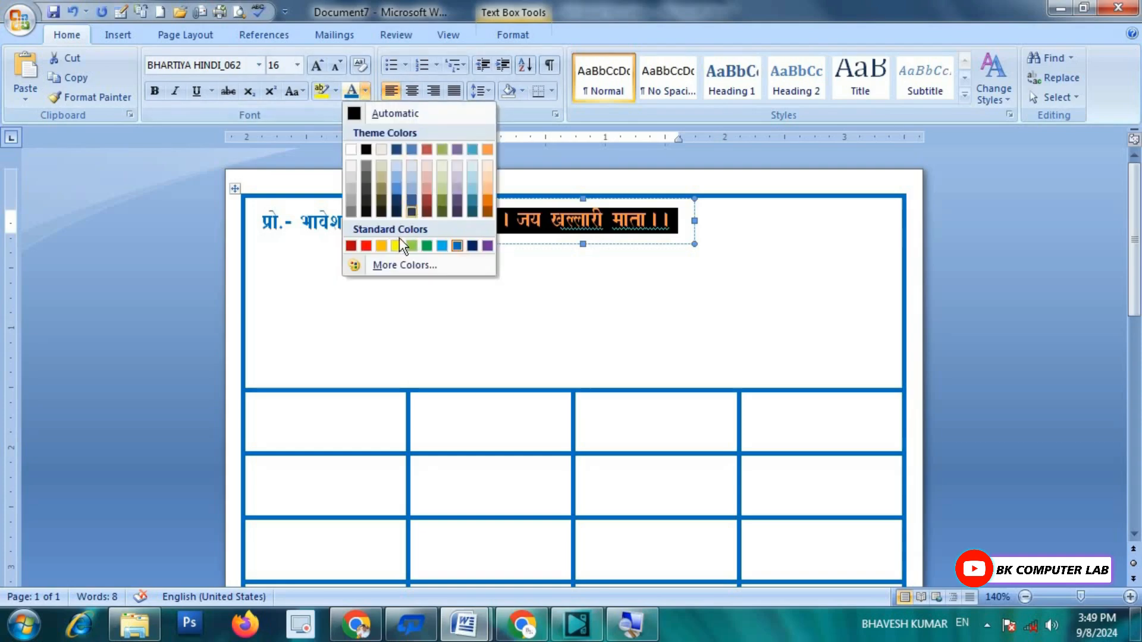
{"action": "left_click", "coordinate": [352, 244]}
{"action": "left_click", "coordinate": [652, 255]}
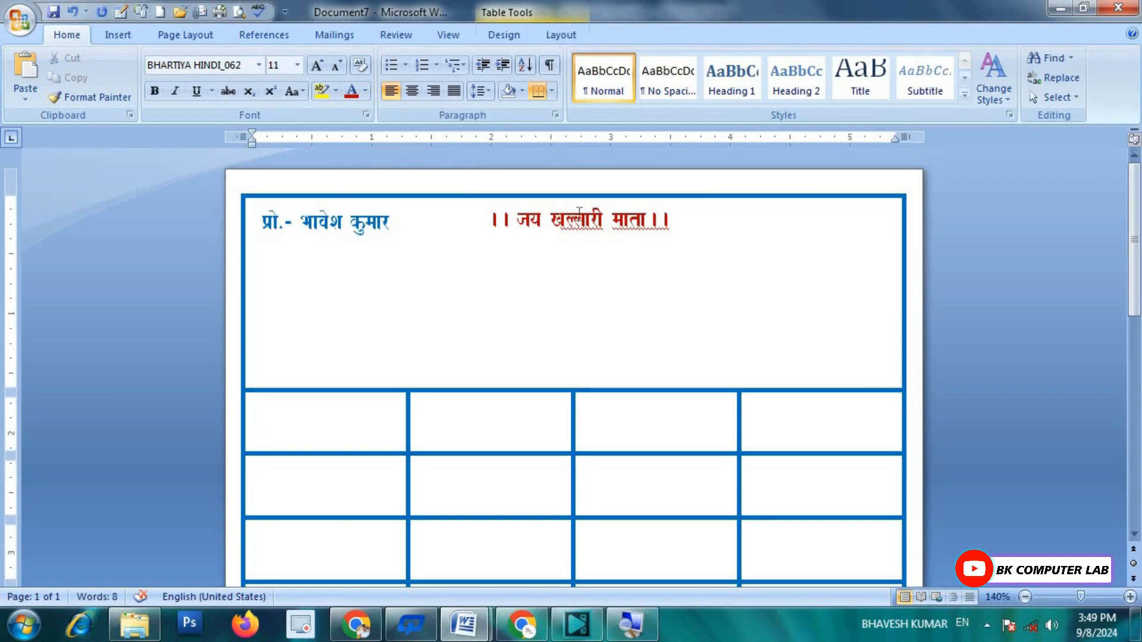
{"action": "right_click", "coordinate": [633, 221]}
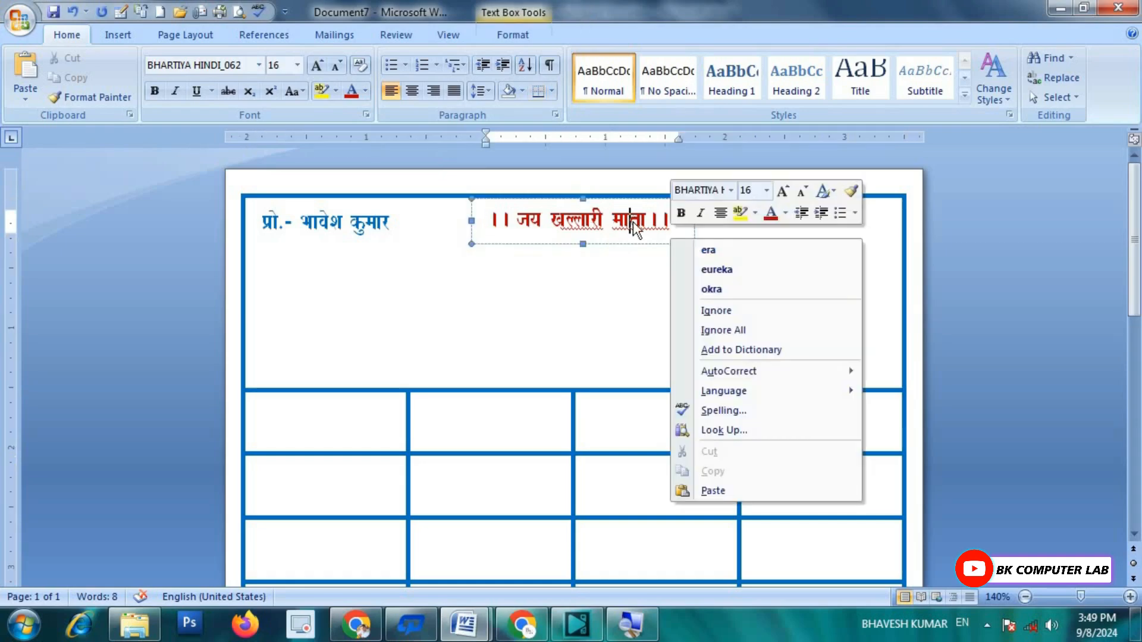
{"action": "left_click", "coordinate": [708, 308]}
{"action": "right_click", "coordinate": [603, 225]}
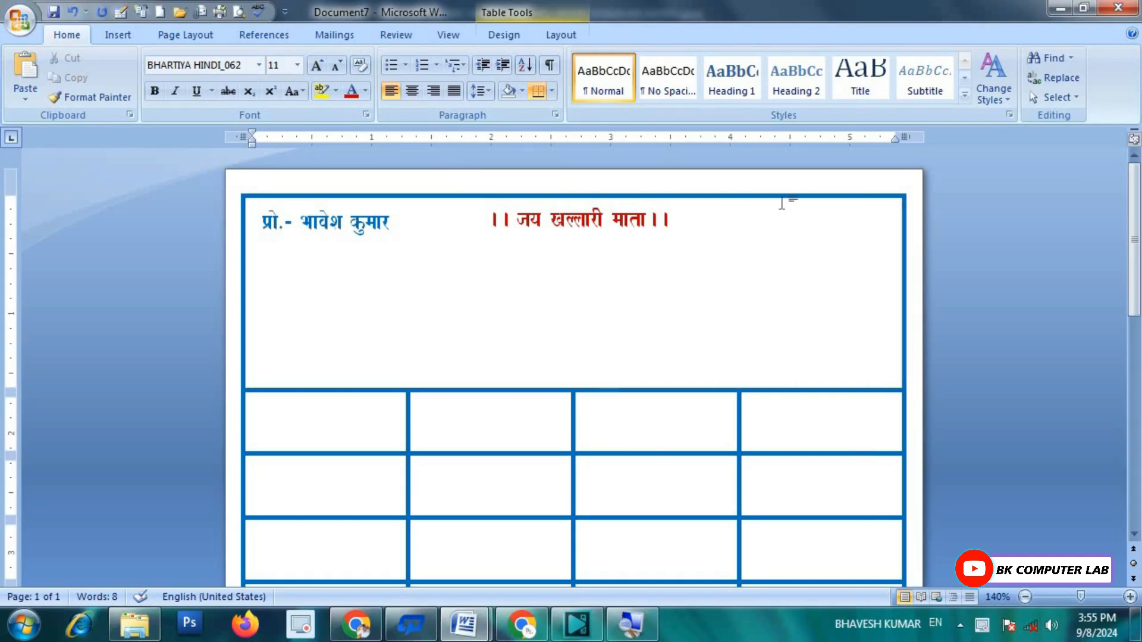
Step: Duplicate the proprietor text box and move the copy to the page's top right
{"action": "left_click", "coordinate": [352, 221]}
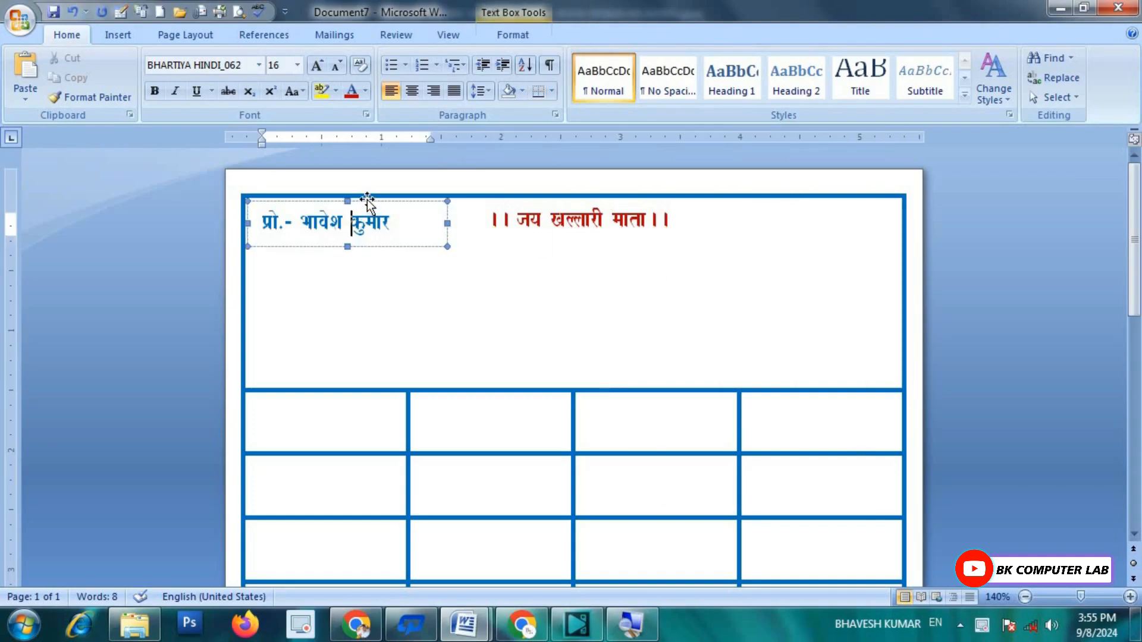
{"action": "left_click", "coordinate": [367, 203]}
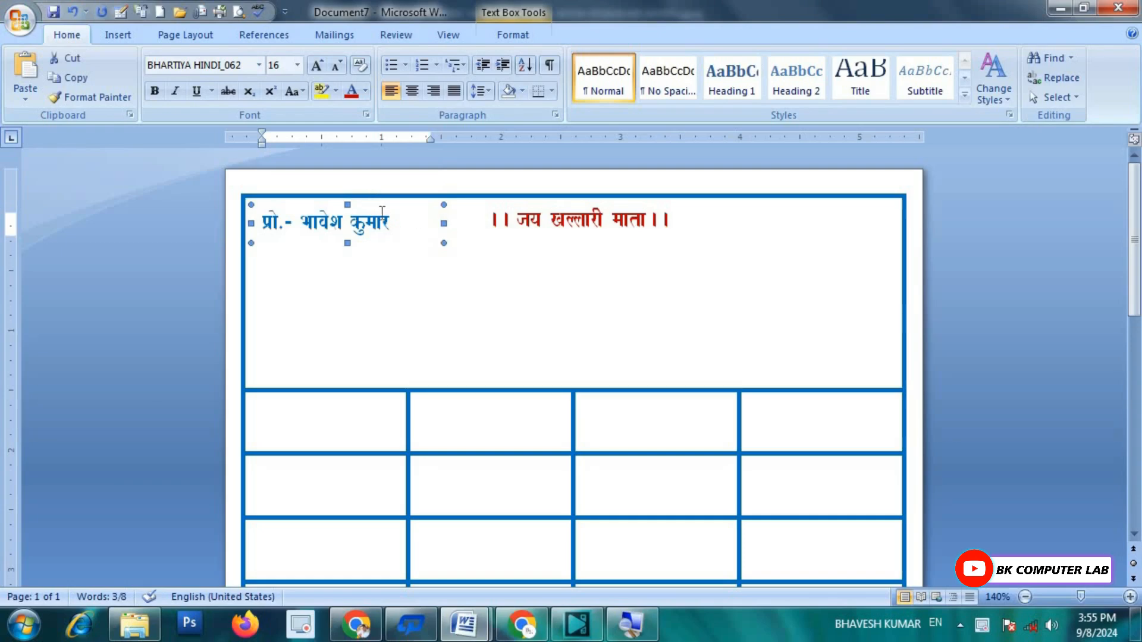
{"action": "key", "text": "ctrl+v"}
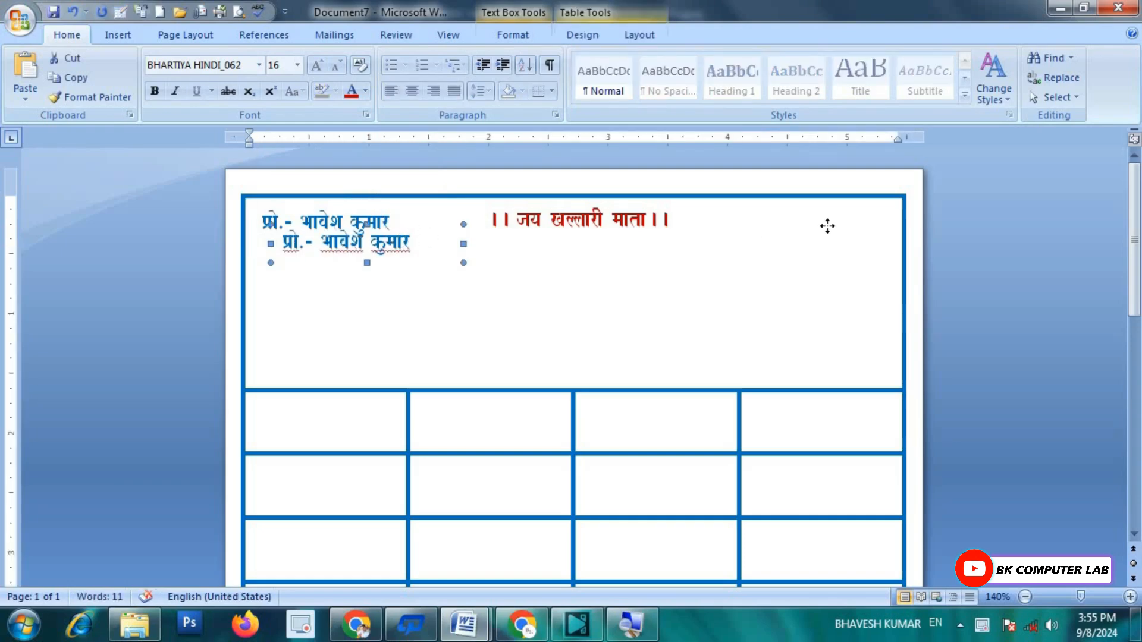
{"action": "left_click_drag", "start_coordinate": [827, 226], "coordinate": [839, 201]}
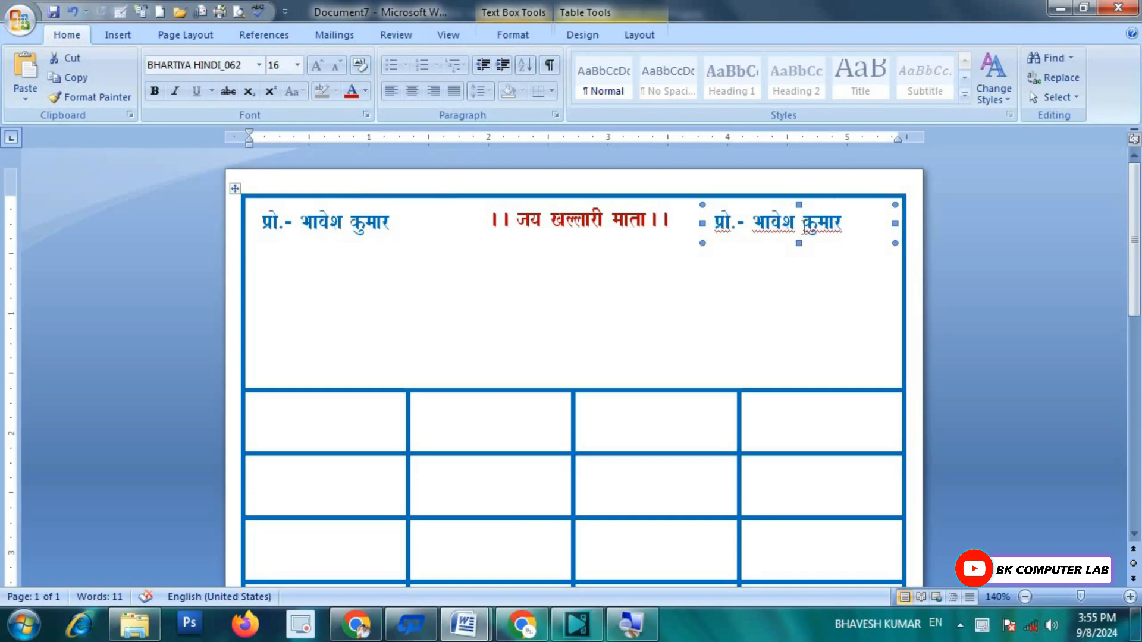
Step: Replace the copy's text with 'मो. -' and the mobile number in Calibri, then nudge it into the corner
{"action": "left_click", "coordinate": [848, 223]}
{"action": "key", "text": "BackSpace"}
{"action": "key", "text": "BackSpace"}
{"action": "key", "text": "BackSpace"}
{"action": "key", "text": "BackSpace"}
{"action": "key", "text": "BackSpace"}
{"action": "key", "text": "BackSpace"}
{"action": "key", "text": "BackSpace"}
{"action": "key", "text": "BackSpace"}
{"action": "key", "text": "BackSpace"}
{"action": "key", "text": "BackSpace"}
{"action": "key", "text": "BackSpace"}
{"action": "key", "text": "BackSpace"}
{"action": "key", "text": "BackSpace"}
{"action": "key", "text": "BackSpace"}
{"action": "key", "text": "BackSpace"}
{"action": "key", "text": "BackSpace"}
{"action": "key", "text": "BackSpace"}
{"action": "key", "text": "BackSpace"}
{"action": "key", "text": "BackSpace"}
{"action": "key", "text": "BackSpace"}
{"action": "type", "text": "मो. -"}
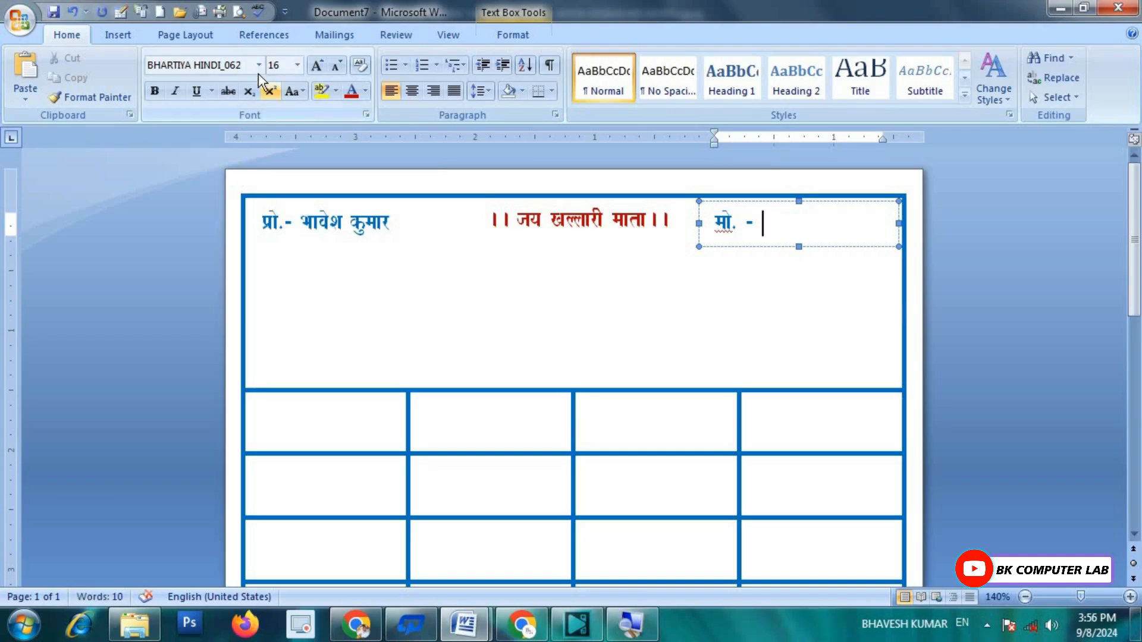
{"action": "left_click", "coordinate": [258, 66]}
{"action": "left_click", "coordinate": [199, 114]}
{"action": "left_click", "coordinate": [816, 295]}
{"action": "left_click_drag", "start_coordinate": [703, 220], "coordinate": [737, 213]}
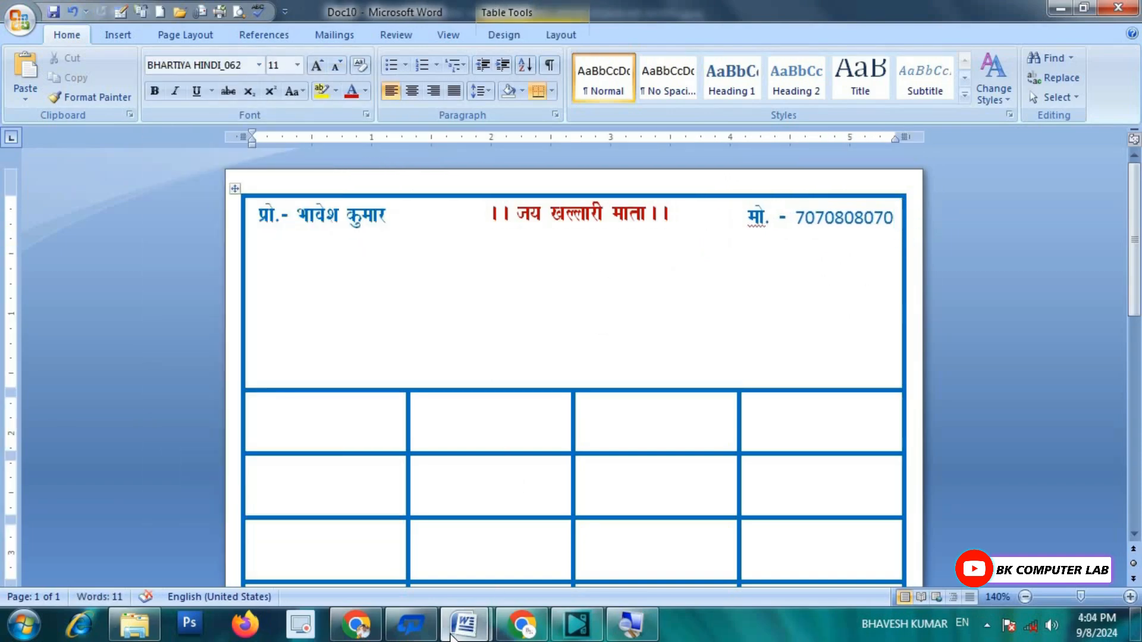
Step: Check the finished 'bill book for video' sample, then return to Doc10's Insert tab
{"action": "mouse_move", "coordinate": [451, 635]}
{"action": "left_click", "coordinate": [387, 516]}
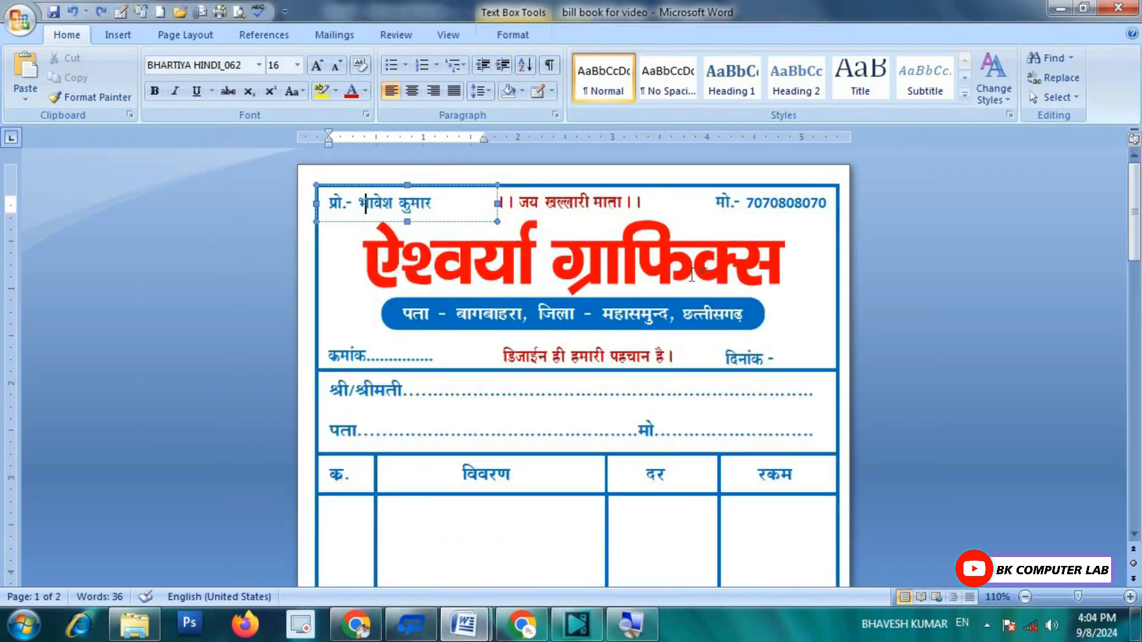
{"action": "mouse_move", "coordinate": [464, 624]}
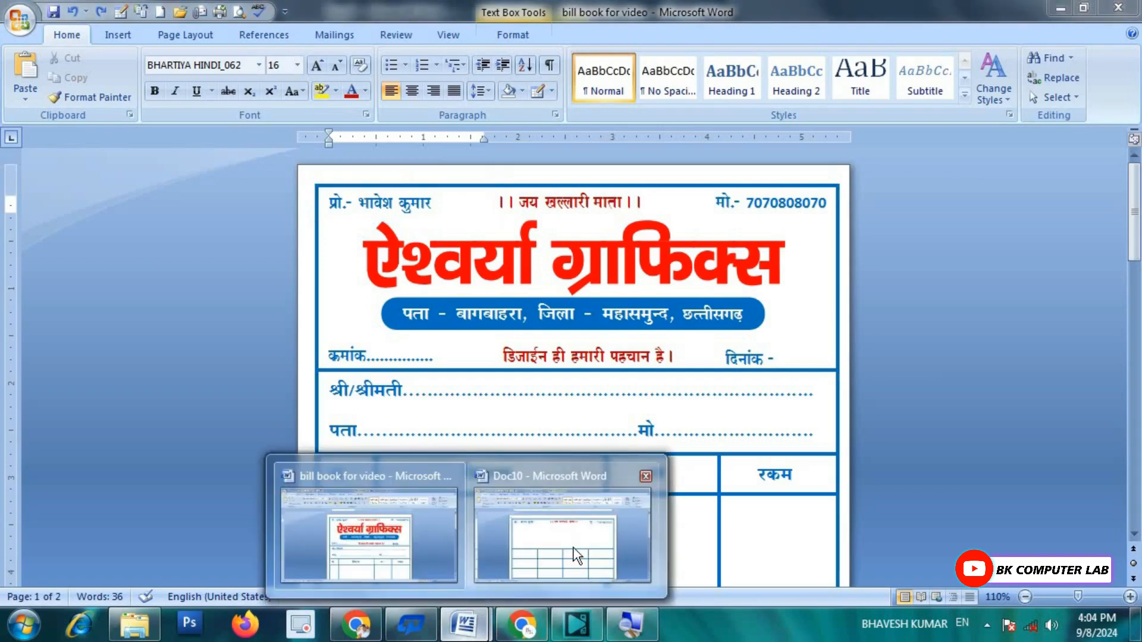
{"action": "left_click", "coordinate": [580, 550]}
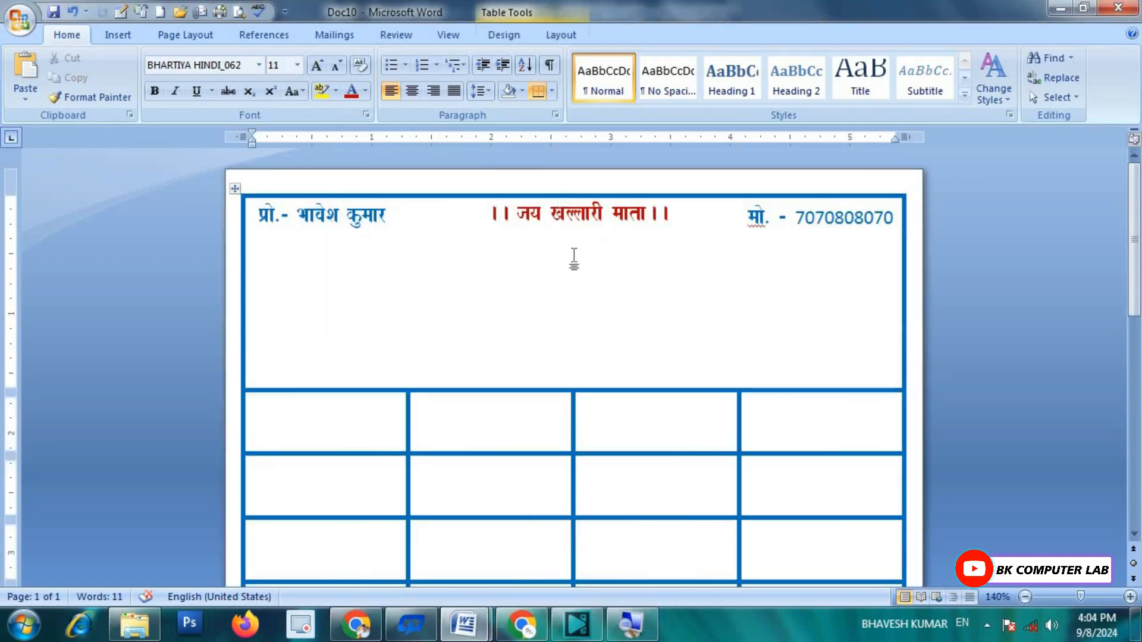
{"action": "left_click", "coordinate": [116, 36]}
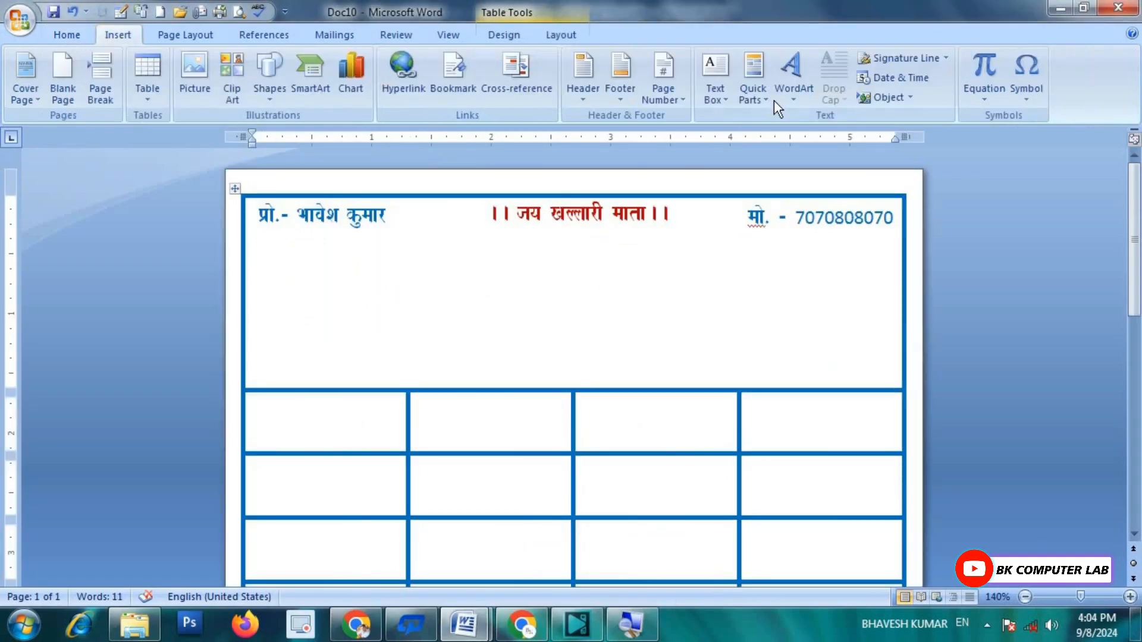
Step: Insert a WordArt in the first style using the font BHARTIYA HINDI_053
{"action": "left_click", "coordinate": [793, 99]}
{"action": "left_click", "coordinate": [788, 131]}
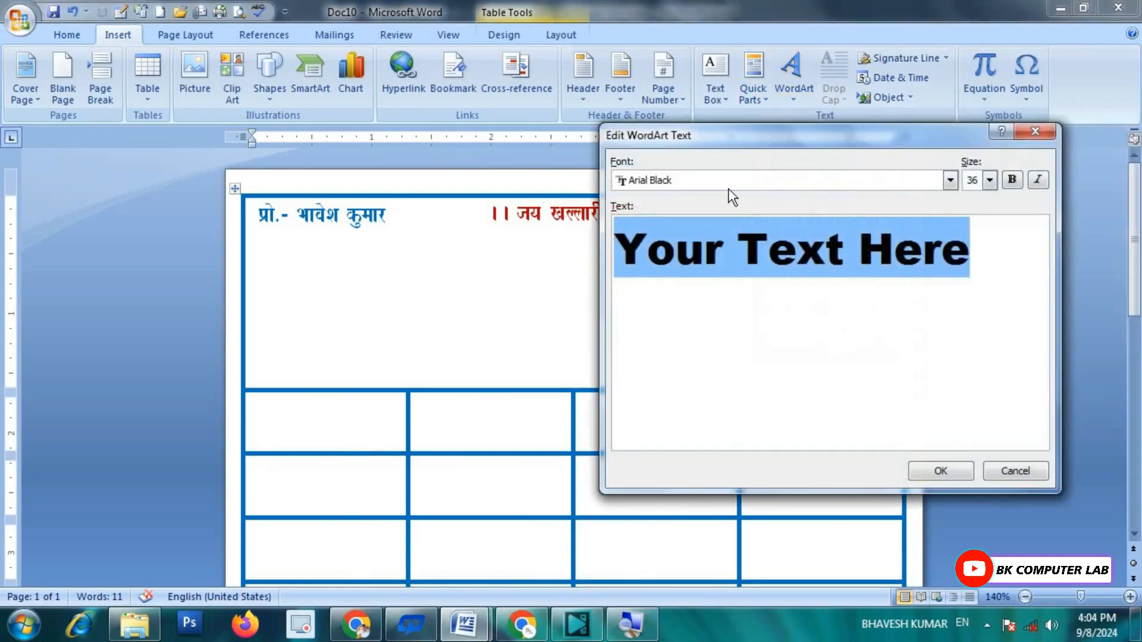
{"action": "left_click", "coordinate": [950, 180]}
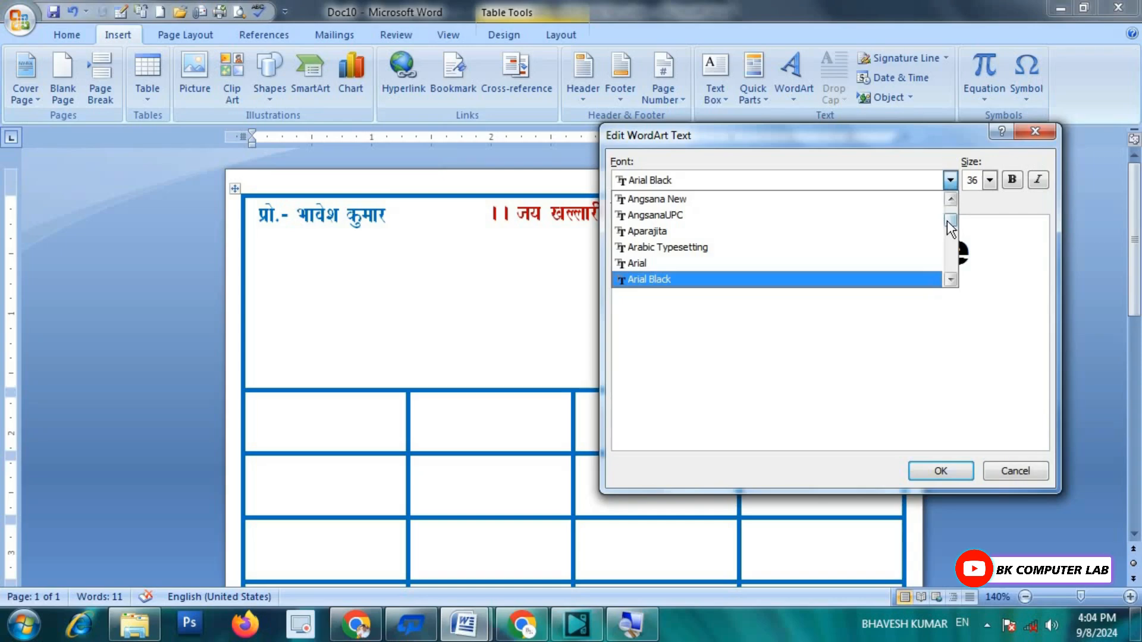
{"action": "left_click_drag", "start_coordinate": [947, 221], "coordinate": [952, 222]}
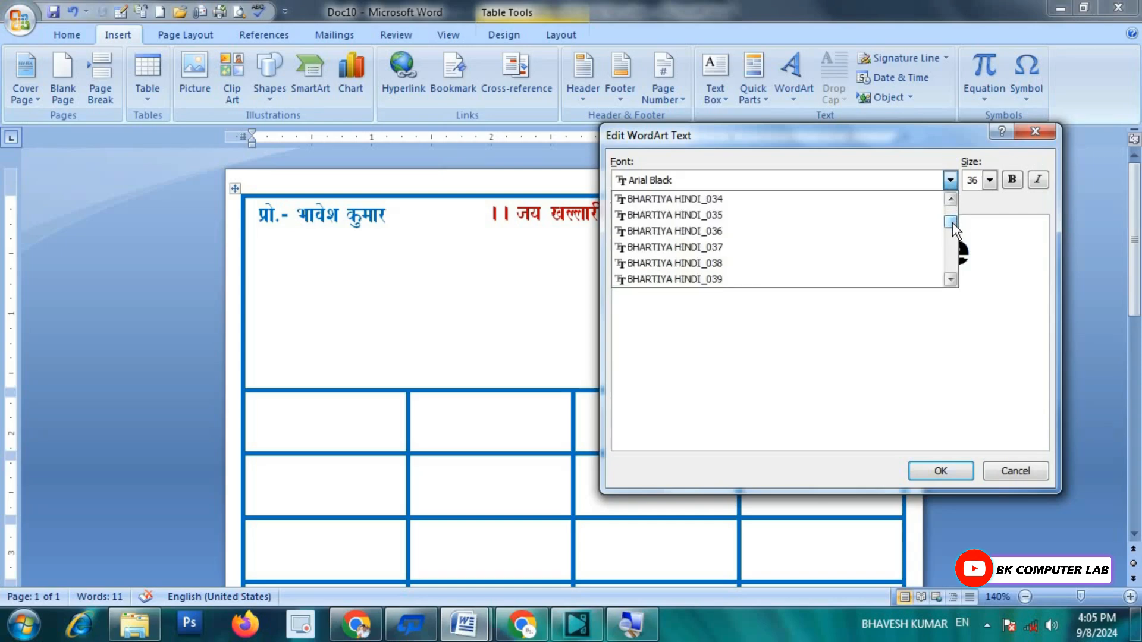
{"action": "scroll", "coordinate": [788, 248], "scroll_direction": "down", "scroll_amount": 2}
{"action": "scroll", "coordinate": [779, 247], "scroll_direction": "down", "scroll_amount": 3}
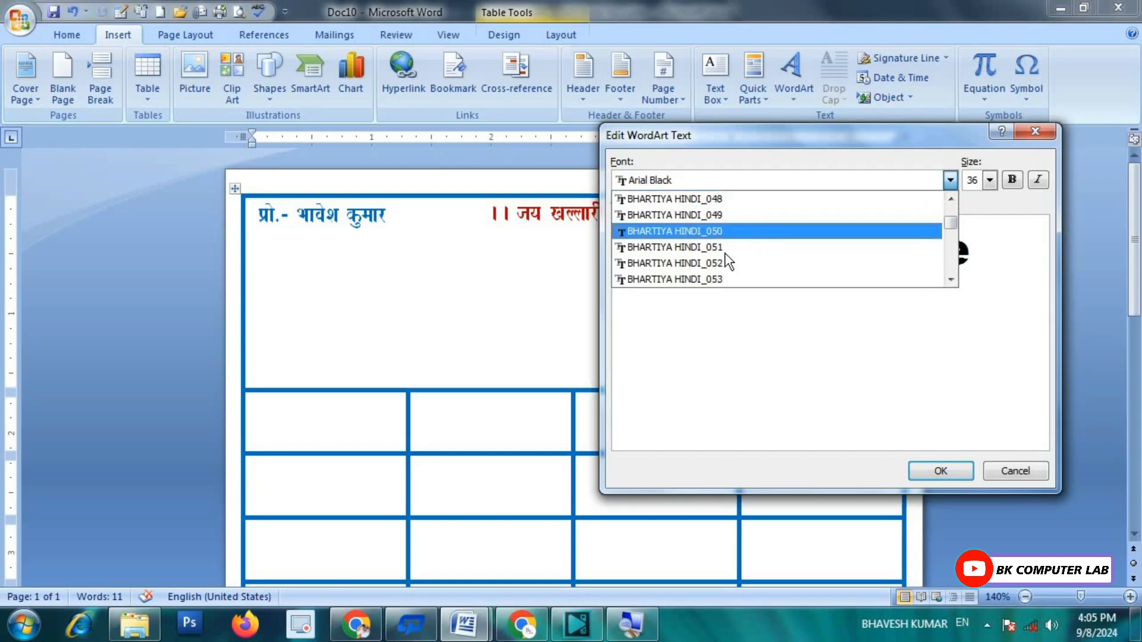
{"action": "left_click", "coordinate": [658, 280]}
Step: Replace the WordArt placeholder with the shop name, entering 'ऐश्वर्या ग्रा' so far
{"action": "left_click_drag", "start_coordinate": [1003, 243], "coordinate": [523, 225]}
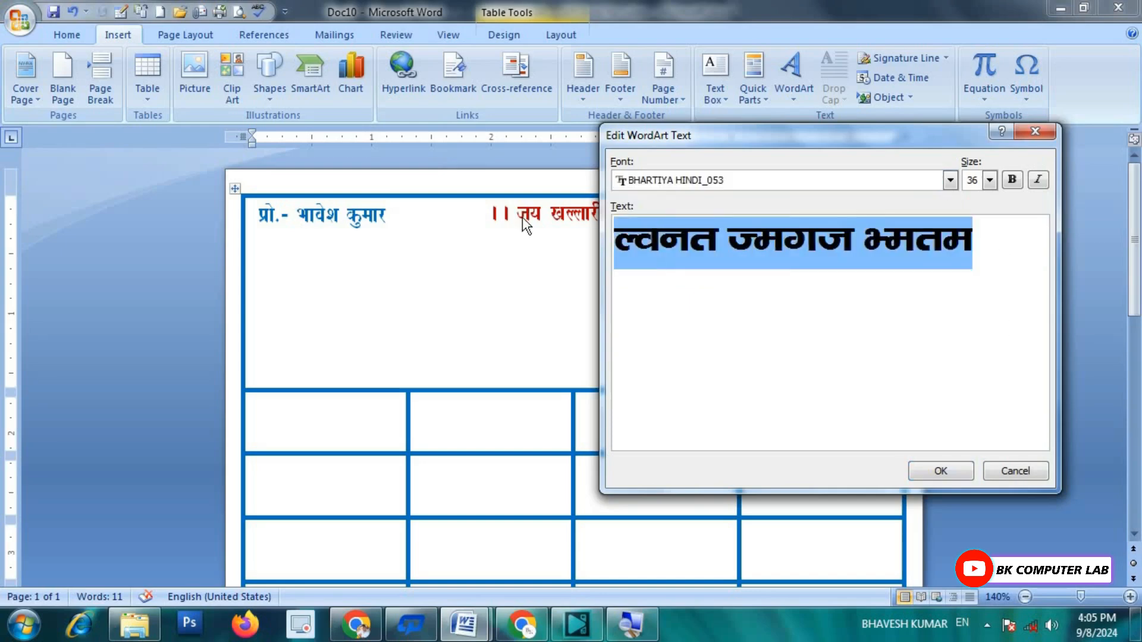
{"action": "type", "text": ",s'k"}
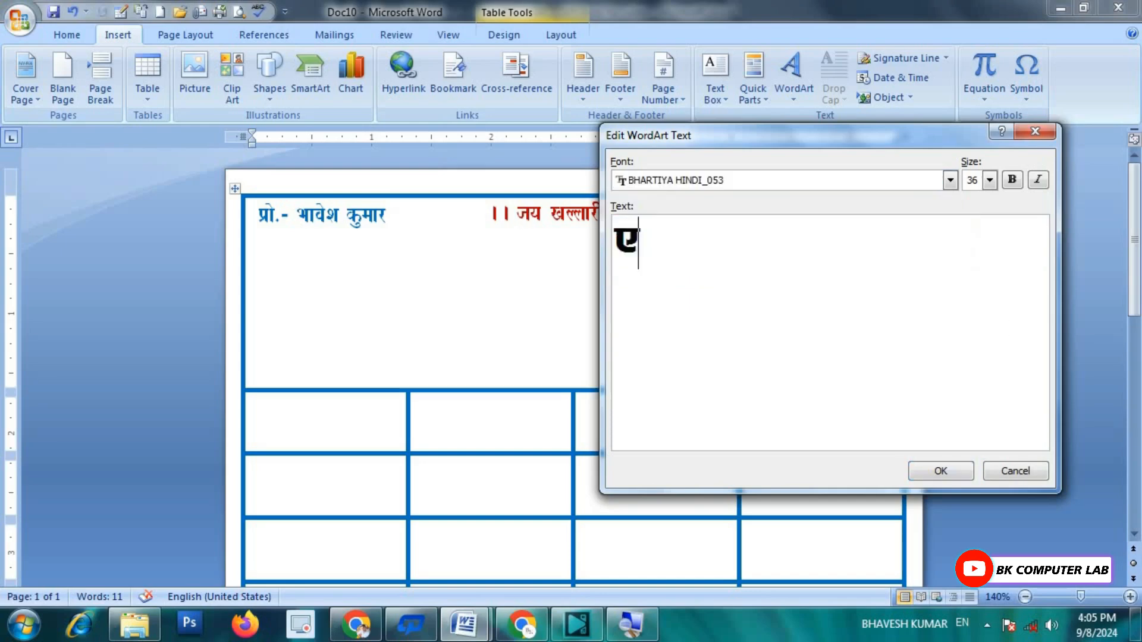
{"action": "type", "text": "o;kZ"}
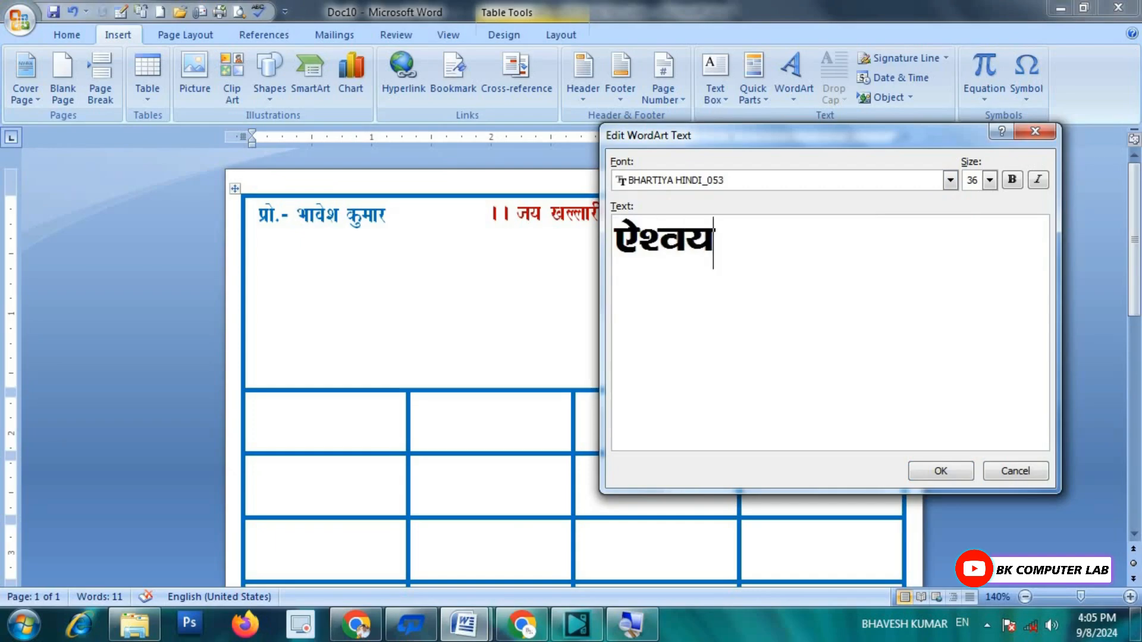
{"action": "type", "text": " xz"}
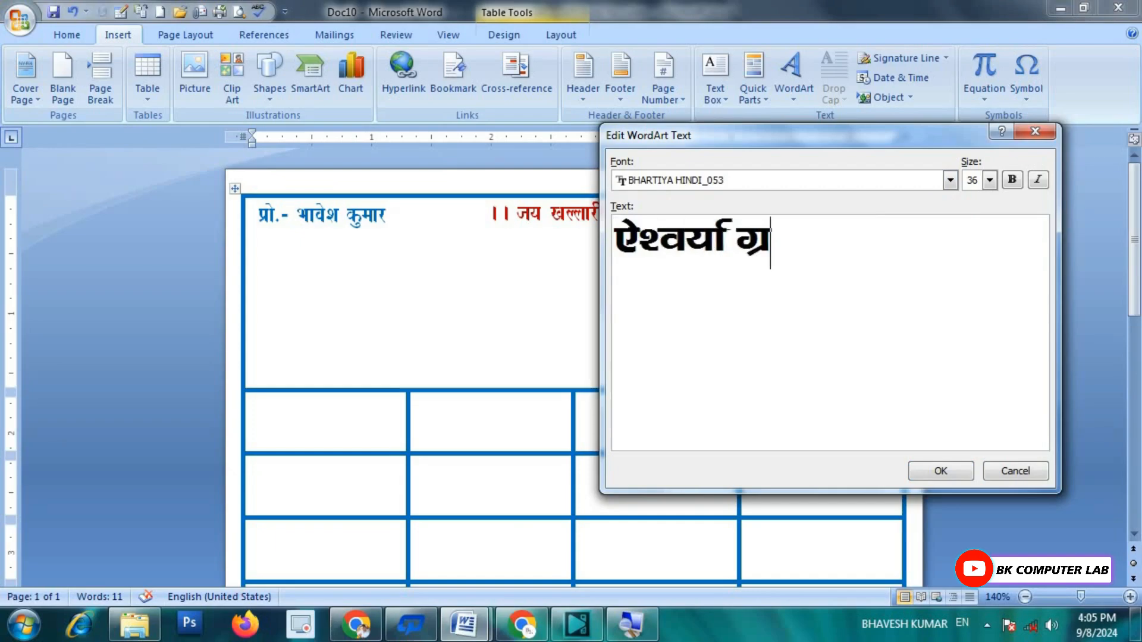
{"action": "type", "text": "kfW"}
{"action": "key", "text": "BackSpace"}
{"action": "type", "text": "w"}
{"action": "key", "text": "BackSpace"}
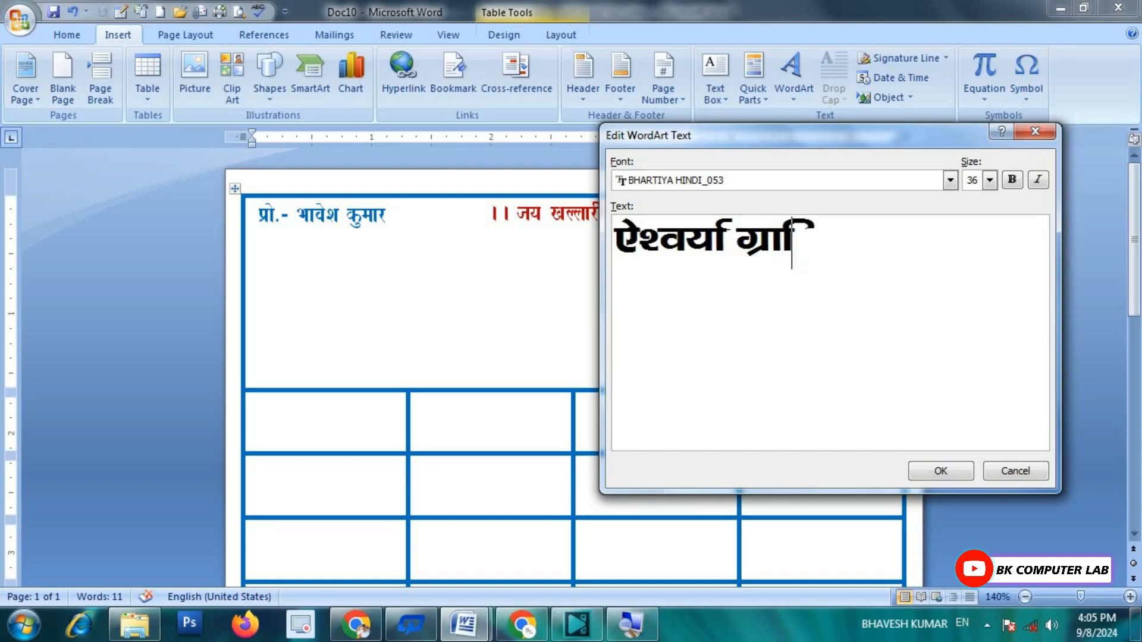
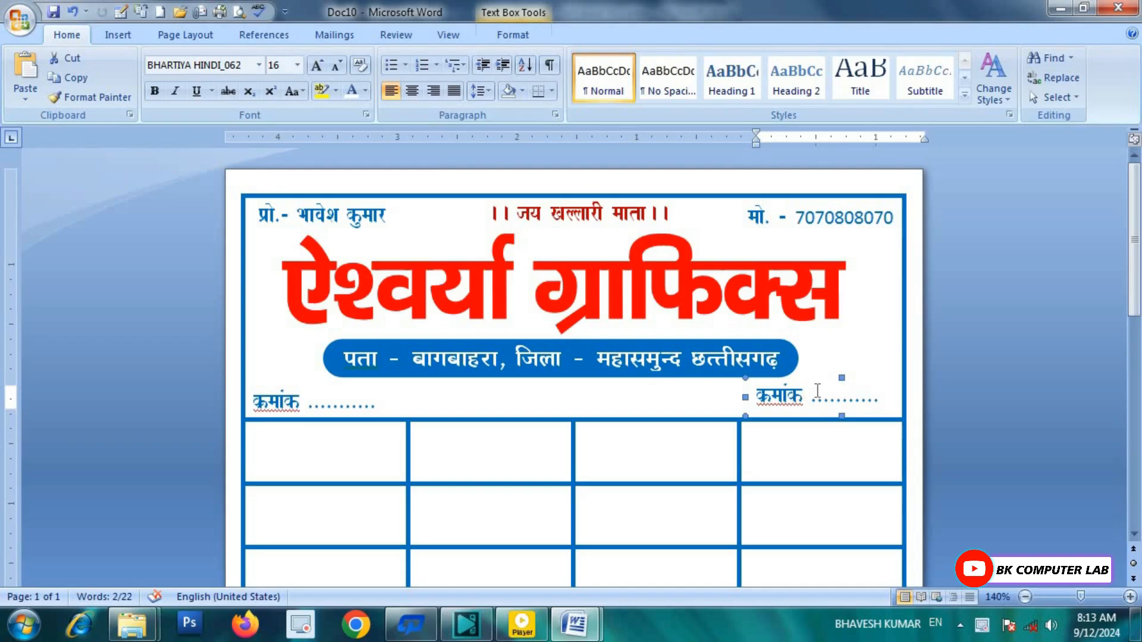
Step: Nudge the right-hand क्रमांक text box down
{"action": "key", "text": "ctrl+Down"}
{"action": "key", "text": "ctrl+Down"}
{"action": "key", "text": "ctrl+Down"}
{"action": "key", "text": "ctrl+Down"}
{"action": "key", "text": "ctrl+Down"}
{"action": "key", "text": "ctrl+Down"}
Step: Nudge the right-hand box into place and replace its क्रमांक label with 'दिनांक -'
{"action": "key", "text": "ctrl+Right"}
{"action": "key", "text": "ctrl+Right"}
{"action": "key", "text": "ctrl+Right"}
{"action": "key", "text": "ctrl+Right"}
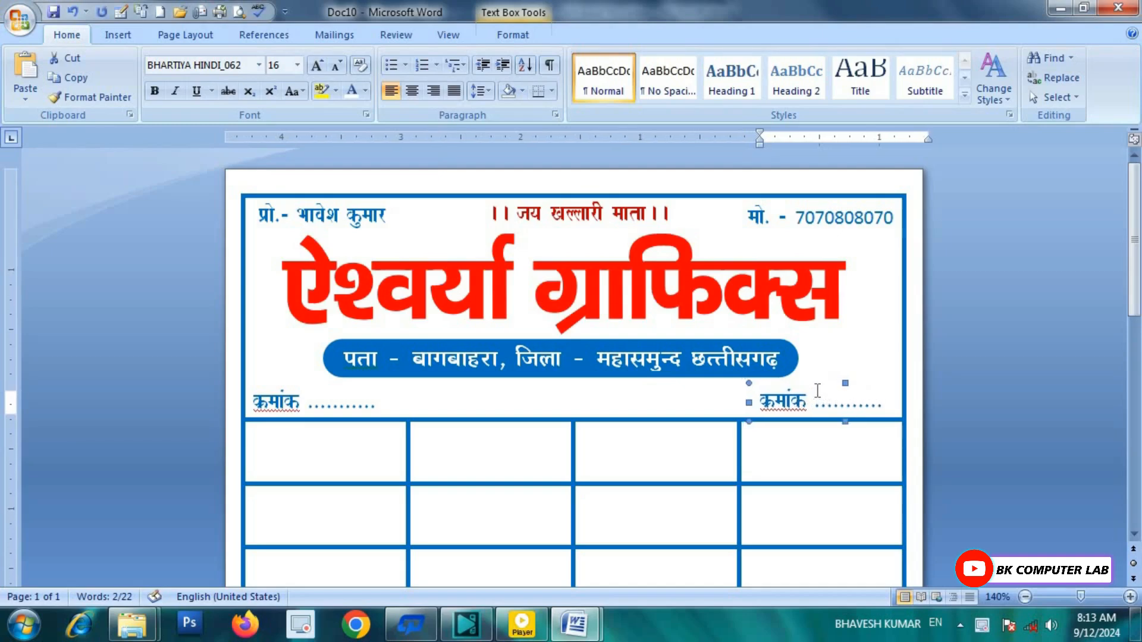
{"action": "key", "text": "ctrl+Left"}
{"action": "left_click", "coordinate": [888, 410]}
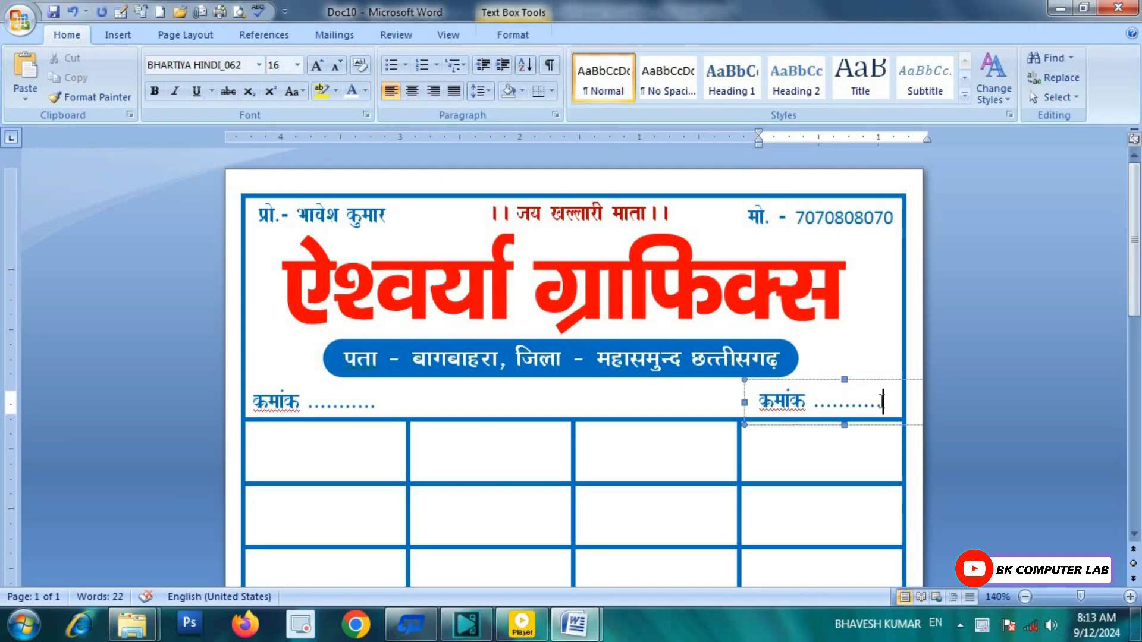
{"action": "key", "text": "BackSpace"}
{"action": "key", "text": "BackSpace"}
{"action": "key", "text": "BackSpace"}
{"action": "key", "text": "BackSpace"}
{"action": "key", "text": "BackSpace"}
{"action": "key", "text": "BackSpace"}
{"action": "key", "text": "BackSpace"}
{"action": "key", "text": "BackSpace"}
{"action": "key", "text": "BackSpace"}
{"action": "key", "text": "BackSpace"}
{"action": "key", "text": "BackSpace"}
{"action": "key", "text": "BackSpace"}
{"action": "key", "text": "BackSpace"}
{"action": "key", "text": "BackSpace"}
{"action": "key", "text": "BackSpace"}
{"action": "key", "text": "BackSpace"}
{"action": "key", "text": "BackSpace"}
{"action": "key", "text": "BackSpace"}
{"action": "key", "text": "BackSpace"}
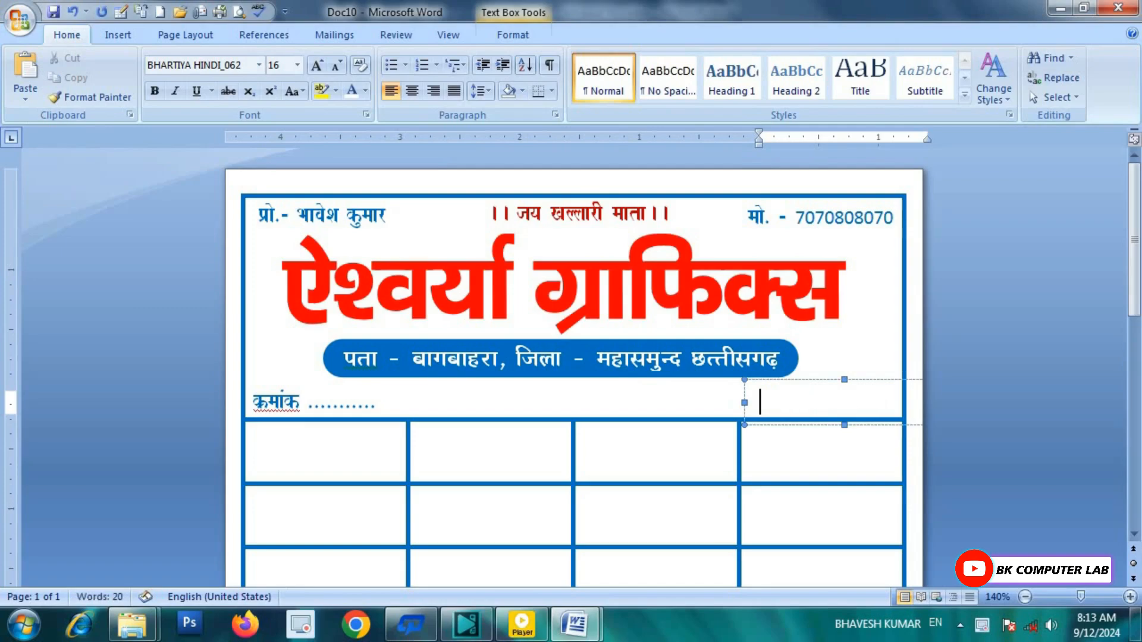
{"action": "type", "text": "निद"}
{"action": "key", "text": "BackSpace"}
{"action": "key", "text": "BackSpace"}
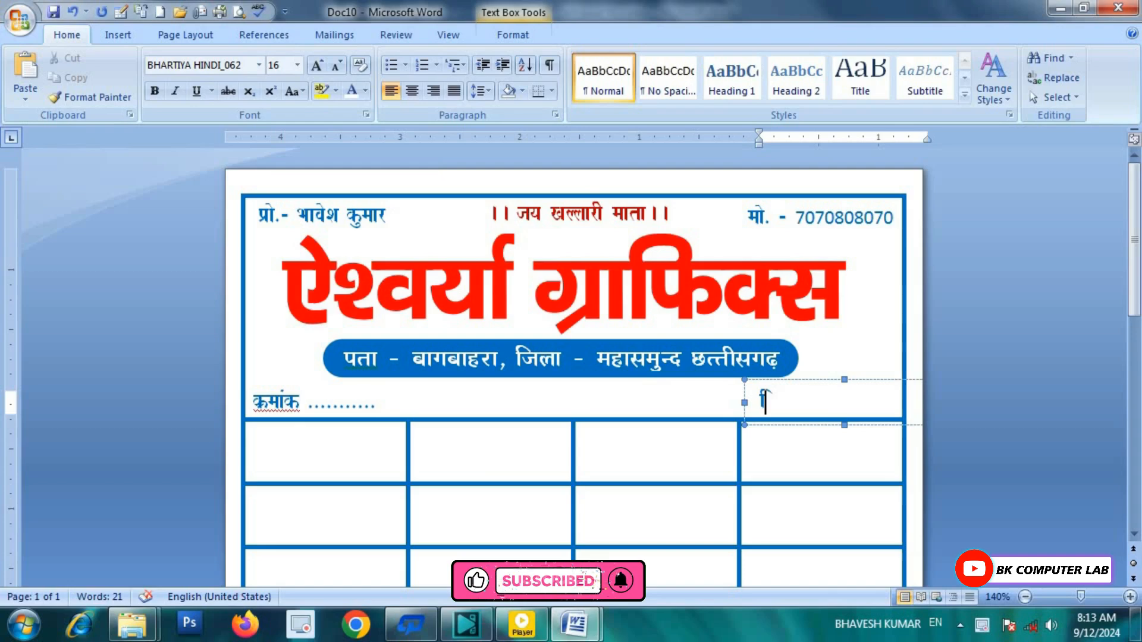
{"action": "type", "text": "दिनांक "}
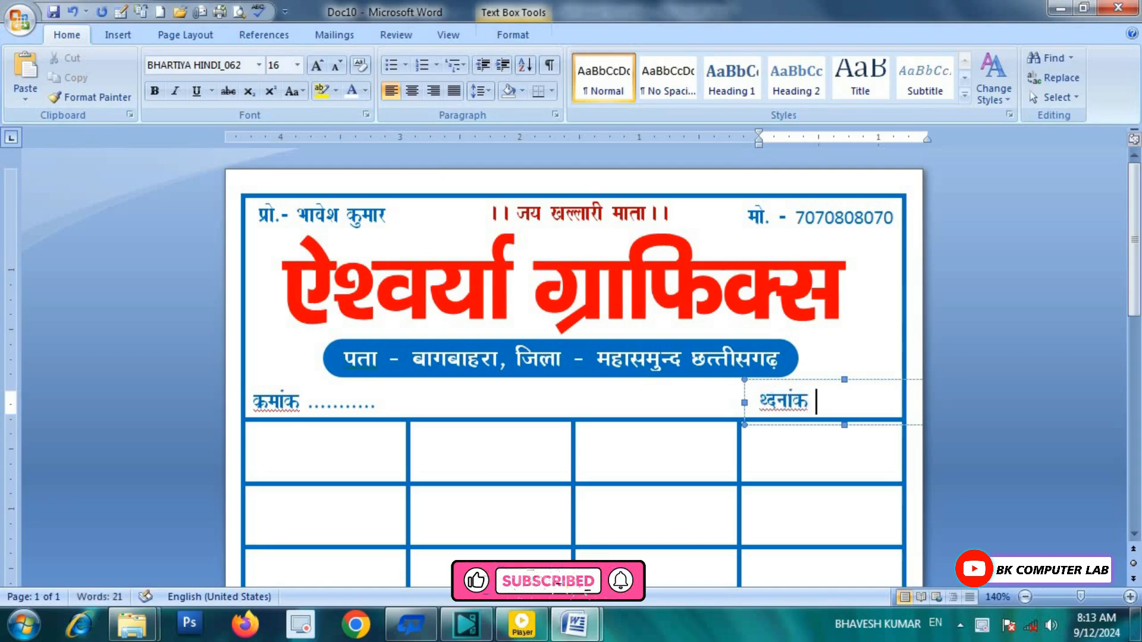
{"action": "type", "text": "-"}
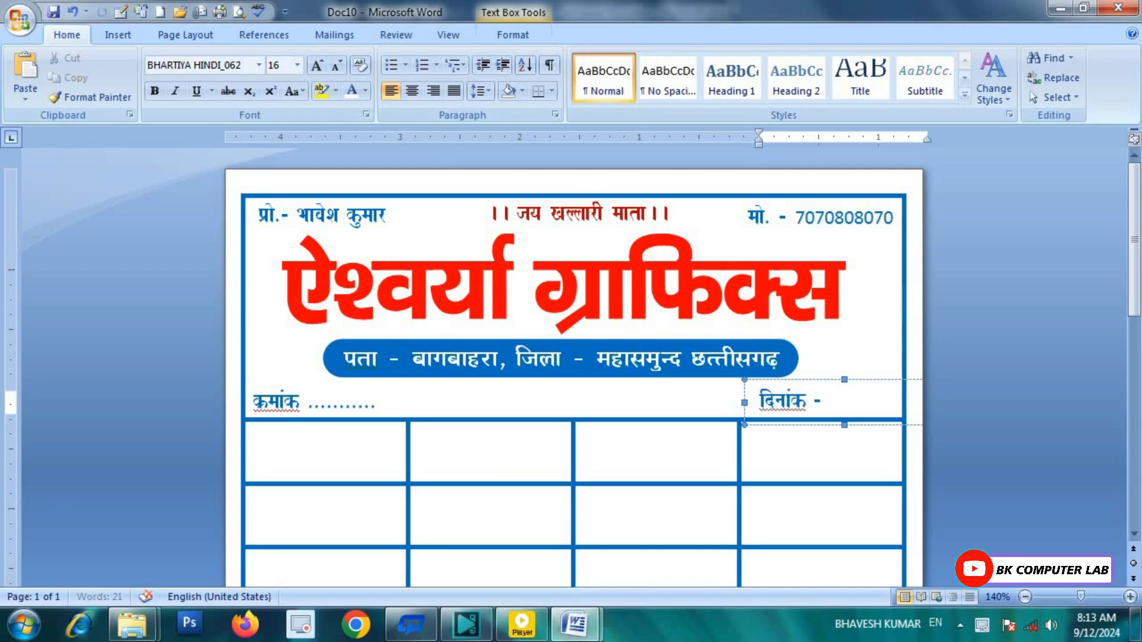
Step: Select the दिनांक label box and shift it slightly left and down inside the border
{"action": "left_click", "coordinate": [708, 407]}
{"action": "left_click", "coordinate": [793, 398]}
{"action": "left_click", "coordinate": [797, 379]}
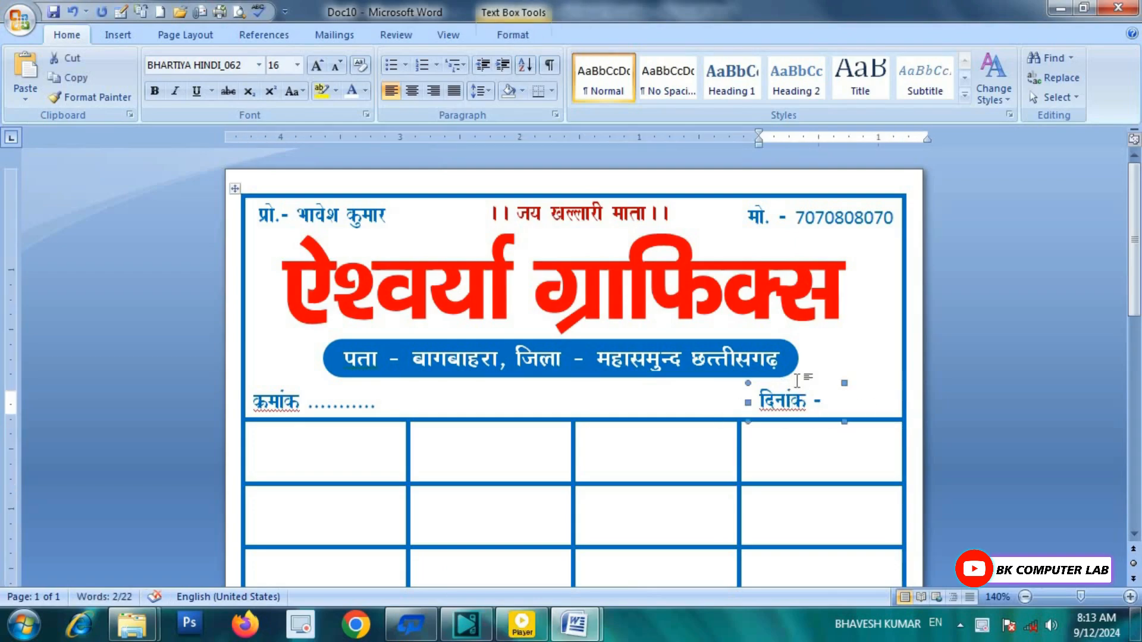
{"action": "key", "text": "Left"}
{"action": "key", "text": "Left"}
{"action": "key", "text": "Left"}
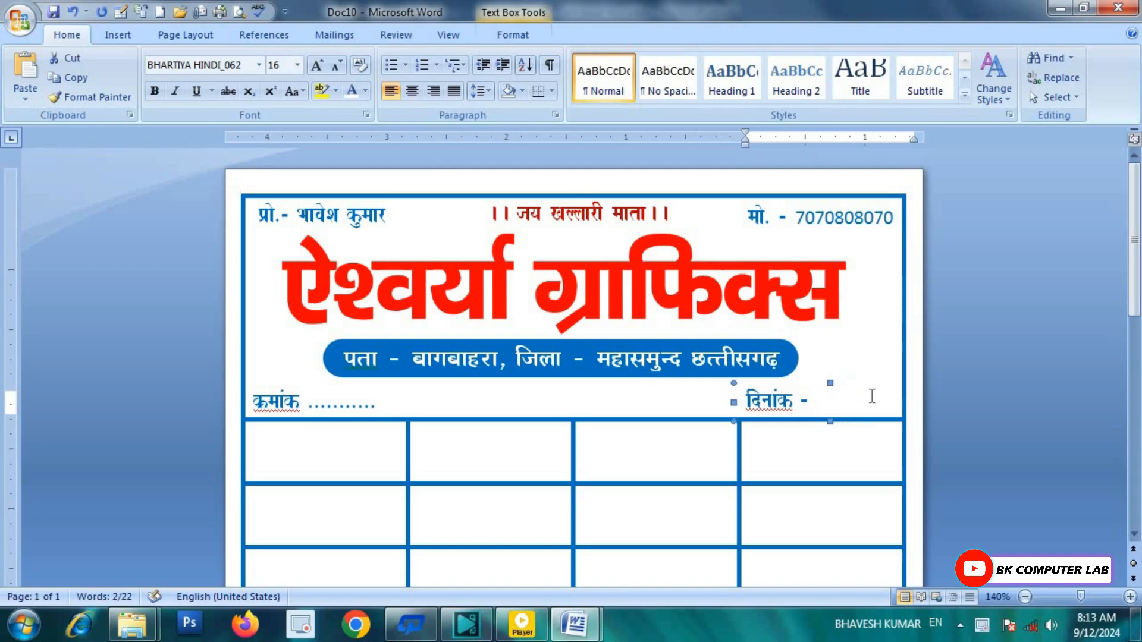
{"action": "key", "text": "ctrl+Down"}
{"action": "key", "text": "ctrl+Down"}
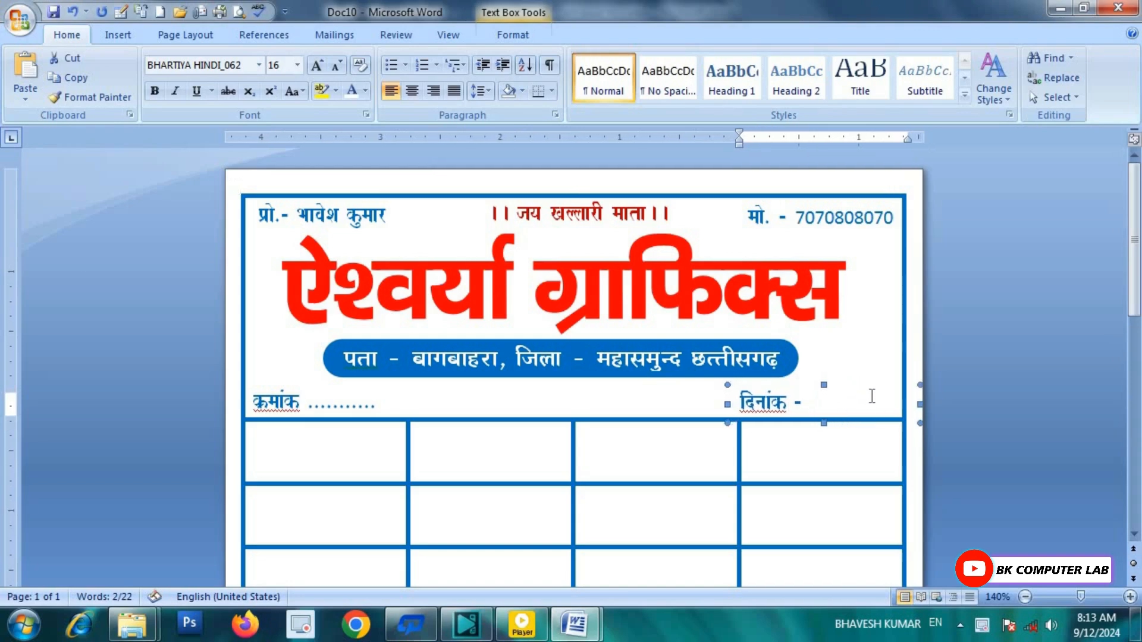
{"action": "key", "text": "ctrl+Left"}
{"action": "key", "text": "ctrl+Left"}
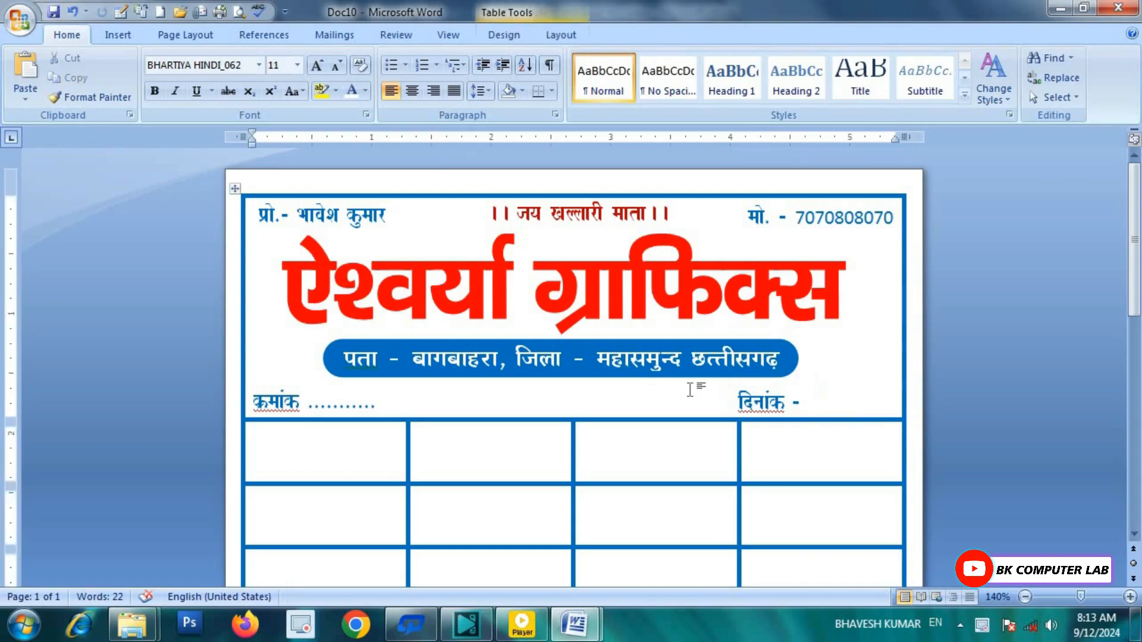
Step: Compare against the 'bill book for video' reference, then return to Doc10
{"action": "mouse_move", "coordinate": [575, 624]}
{"action": "left_click", "coordinate": [510, 518]}
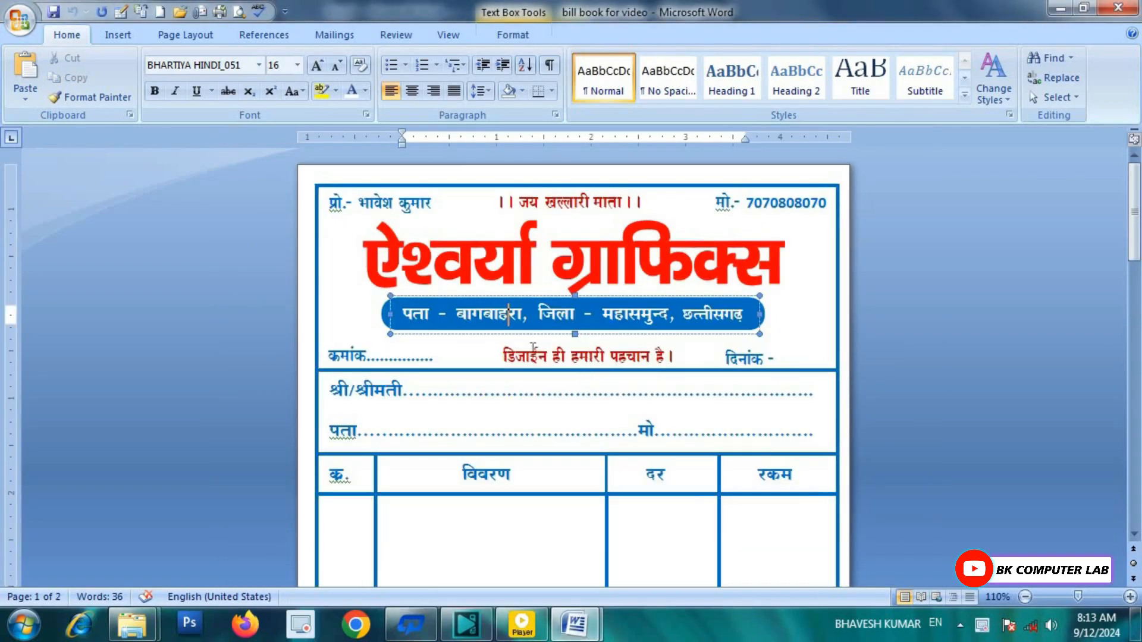
{"action": "mouse_move", "coordinate": [574, 625]}
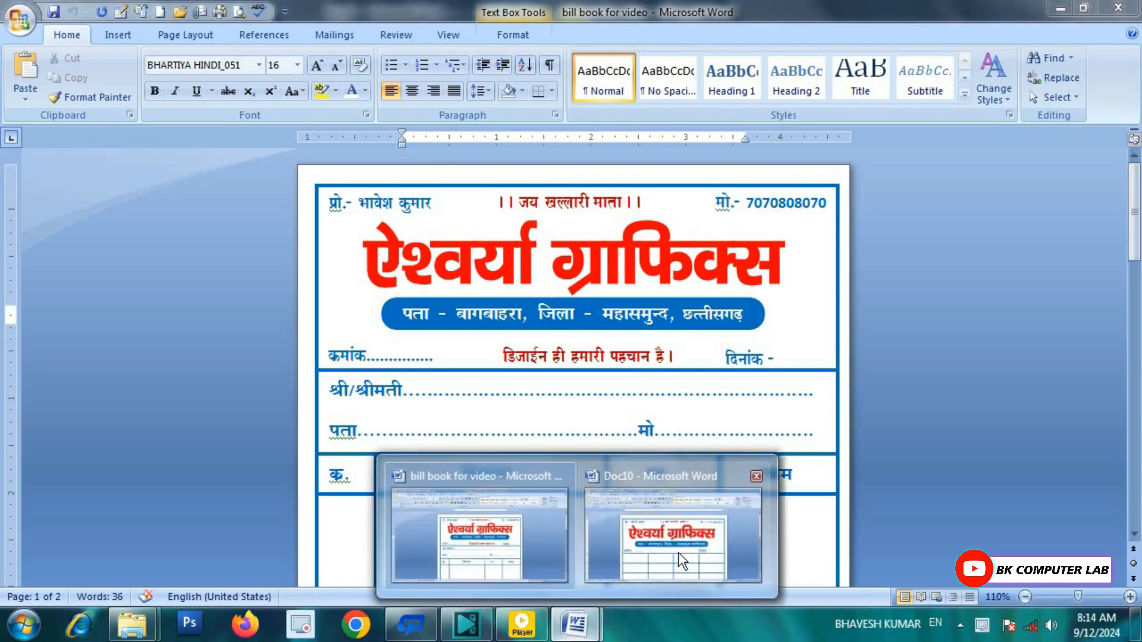
{"action": "left_click", "coordinate": [684, 529]}
Step: Copy the '।। जय खल्लारी माता ।।' box and drag the duplicate between क्रमांक and दिनांक
{"action": "left_click", "coordinate": [557, 206]}
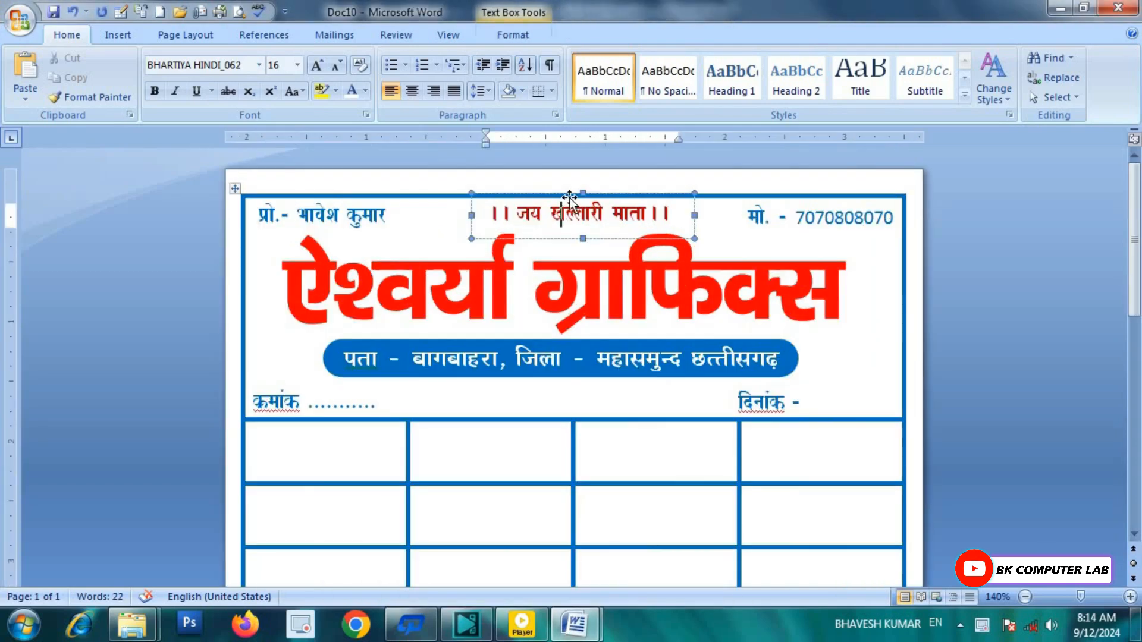
{"action": "left_click", "coordinate": [570, 197]}
{"action": "key", "text": "ctrl+c"}
{"action": "key", "text": "ctrl+v"}
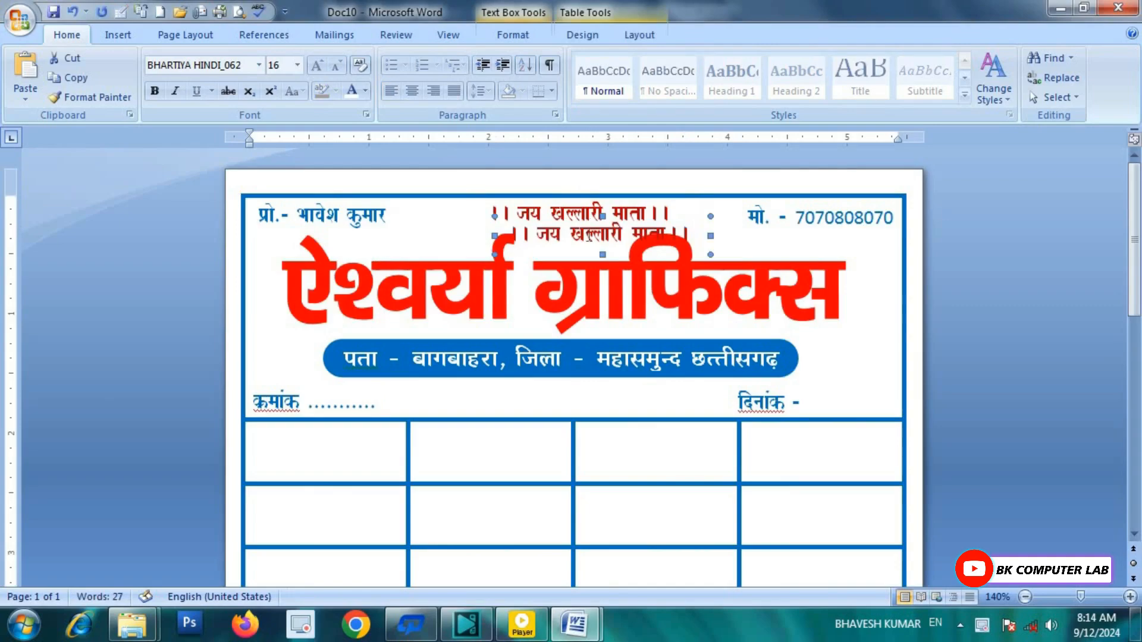
{"action": "left_click", "coordinate": [587, 235]}
{"action": "left_click_drag", "start_coordinate": [651, 216], "coordinate": [619, 388]}
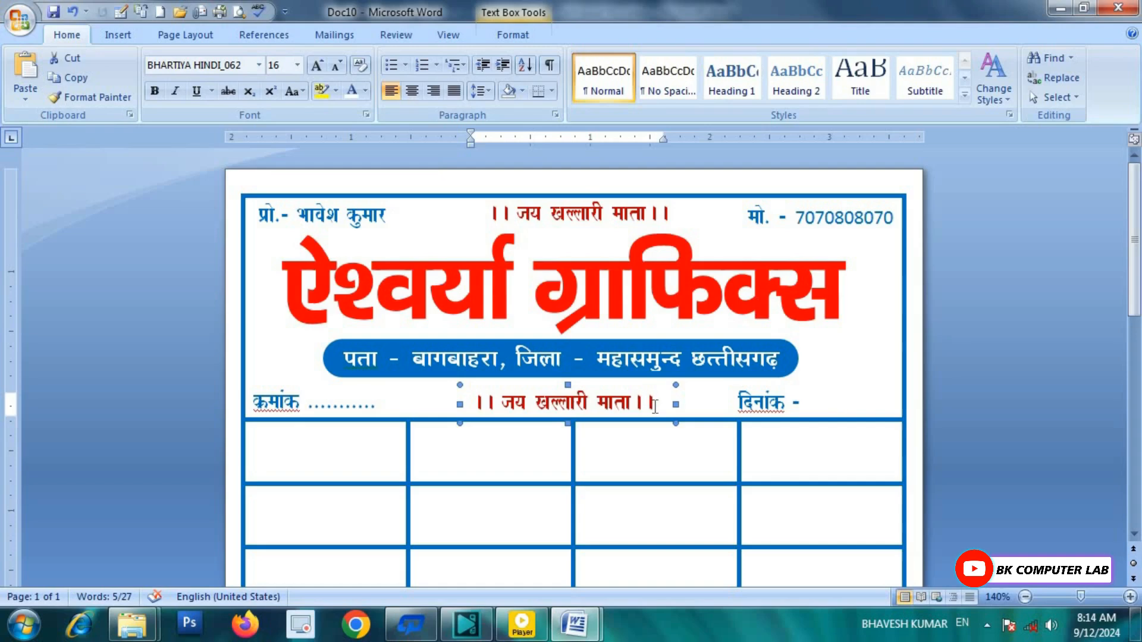
Step: Check the slogan in the 'bill book for video' reference, then return to Doc10
{"action": "mouse_move", "coordinate": [574, 625]}
{"action": "left_click", "coordinate": [553, 535]}
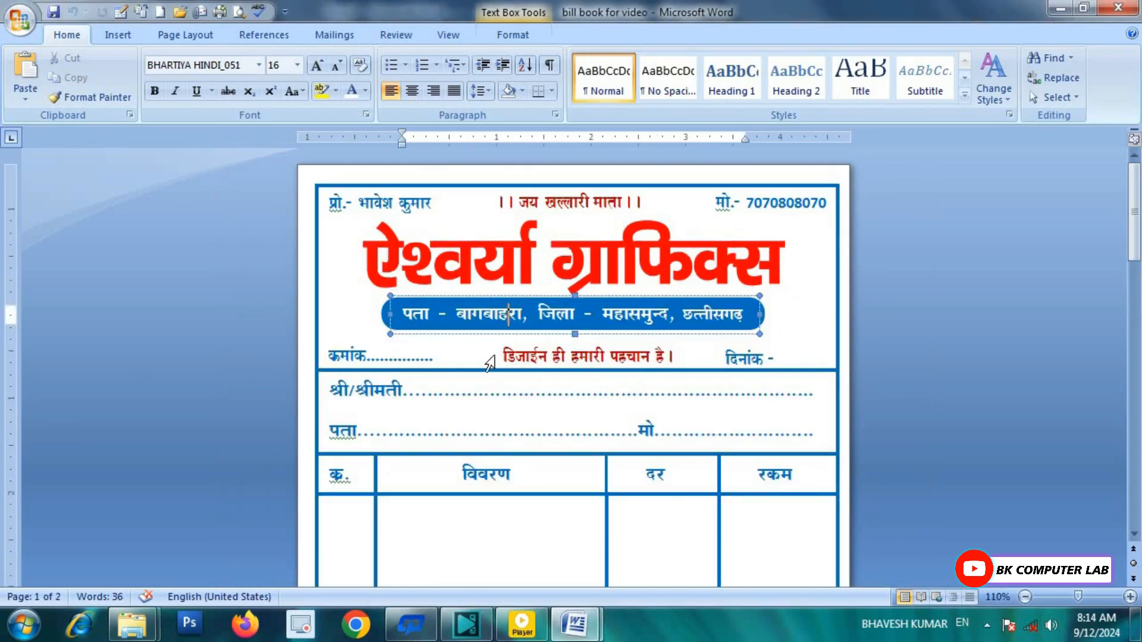
{"action": "left_click", "coordinate": [574, 625]}
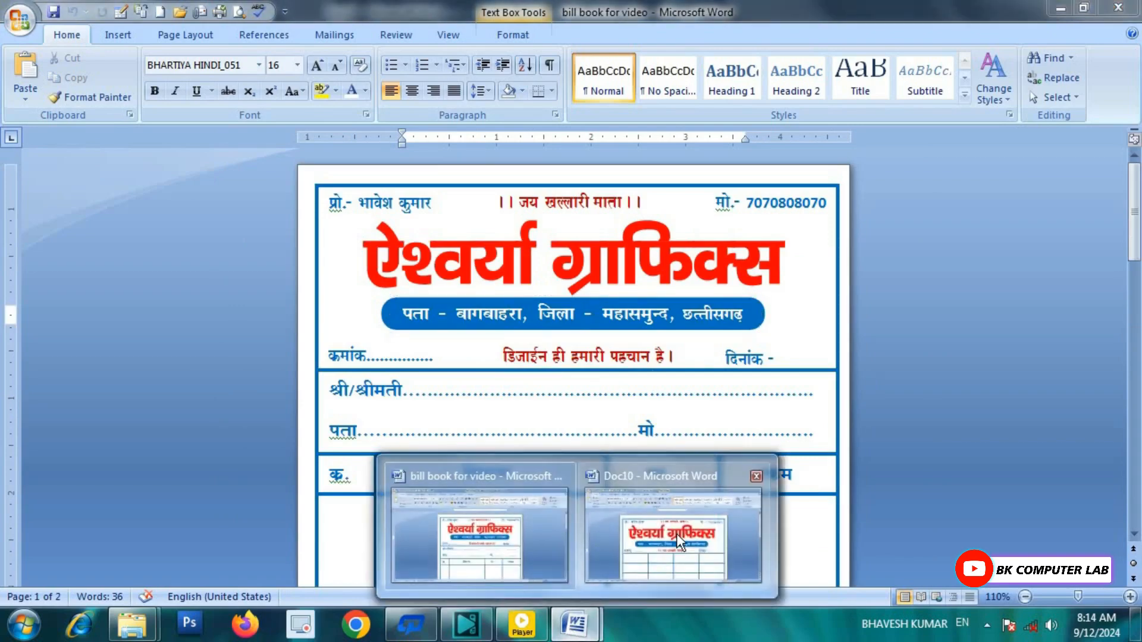
{"action": "left_click", "coordinate": [676, 533]}
Step: Replace the copied line with 'डिजाइन ही हमारी पहचान है।' and widen the box on both sides
{"action": "left_click", "coordinate": [653, 398]}
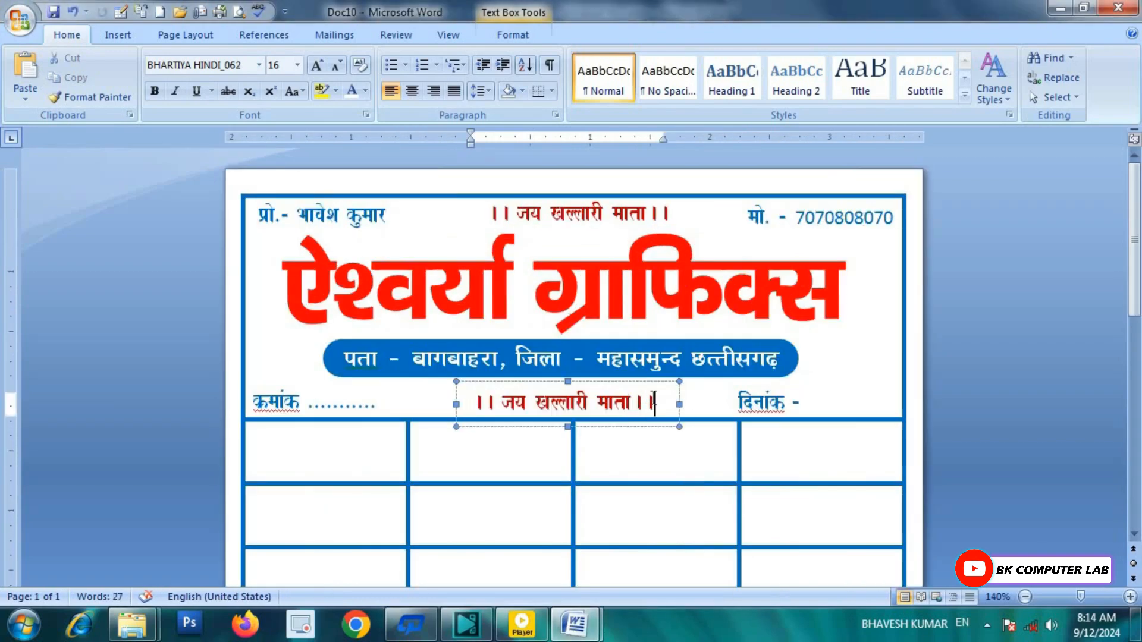
{"action": "key", "text": "ctrl+BackSpace"}
{"action": "key", "text": "ctrl+BackSpace"}
{"action": "key", "text": "ctrl+BackSpace"}
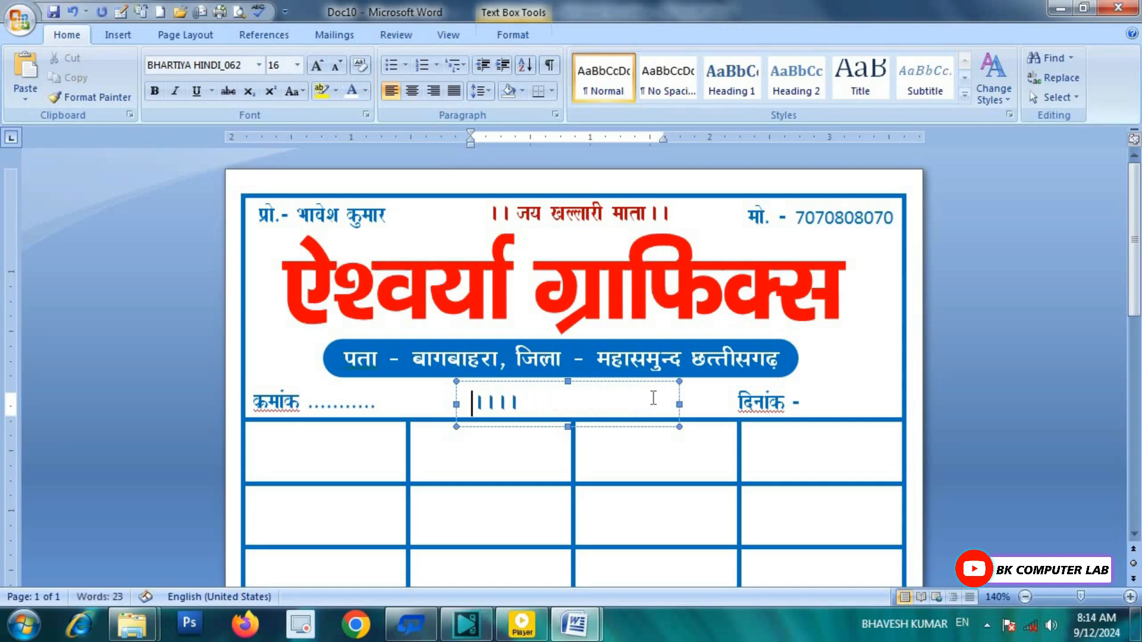
{"action": "key", "text": "ctrl+BackSpace"}
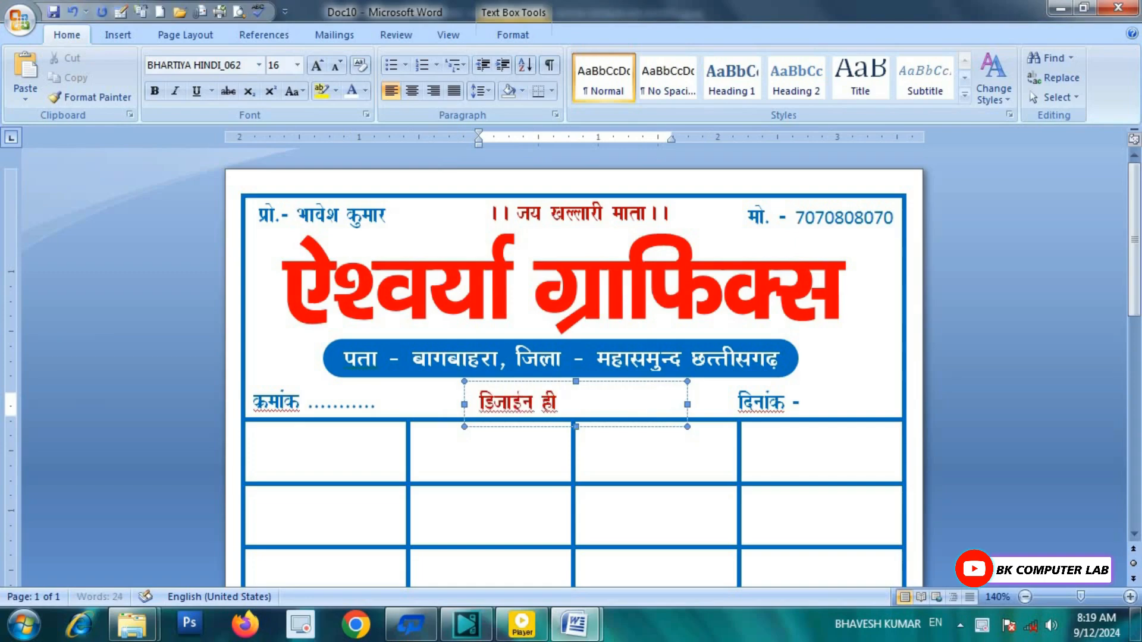
{"action": "type", "text": "हमारी पहचान है"}
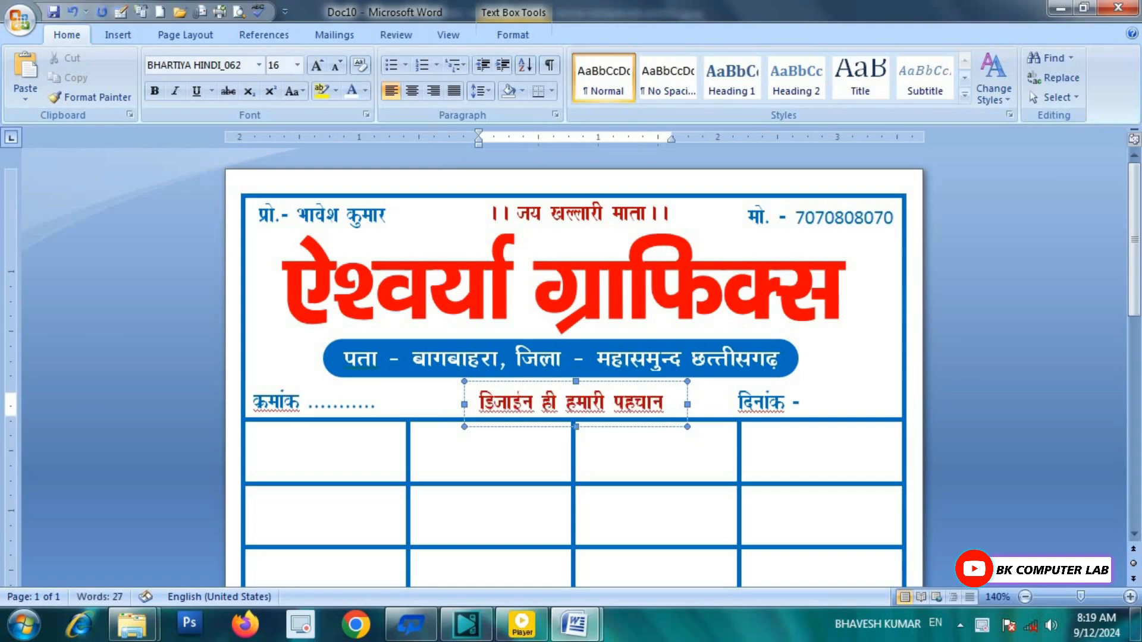
{"action": "left_click_drag", "start_coordinate": [687, 404], "coordinate": [709, 405]}
{"action": "left_click", "coordinate": [689, 403]}
{"action": "type", "text": "।"}
{"action": "left_click_drag", "start_coordinate": [465, 405], "coordinate": [455, 405]}
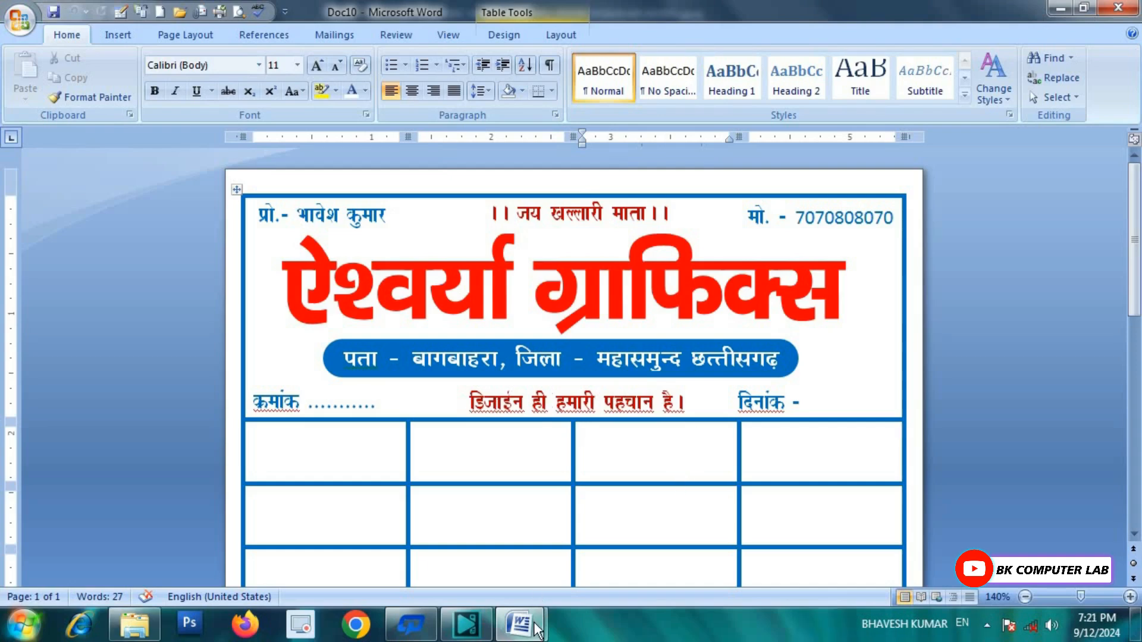
Step: After checking the reference, drag the first grid row's bottom border down to make it taller
{"action": "mouse_move", "coordinate": [518, 625]}
{"action": "left_click", "coordinate": [454, 552]}
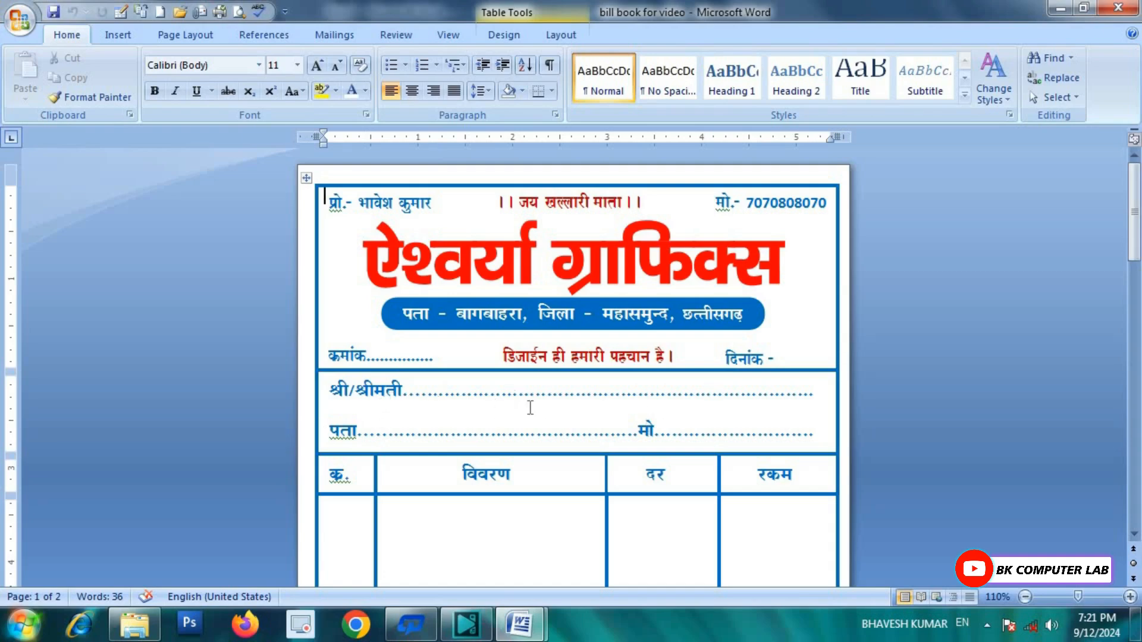
{"action": "mouse_move", "coordinate": [523, 624]}
{"action": "left_click", "coordinate": [580, 553]}
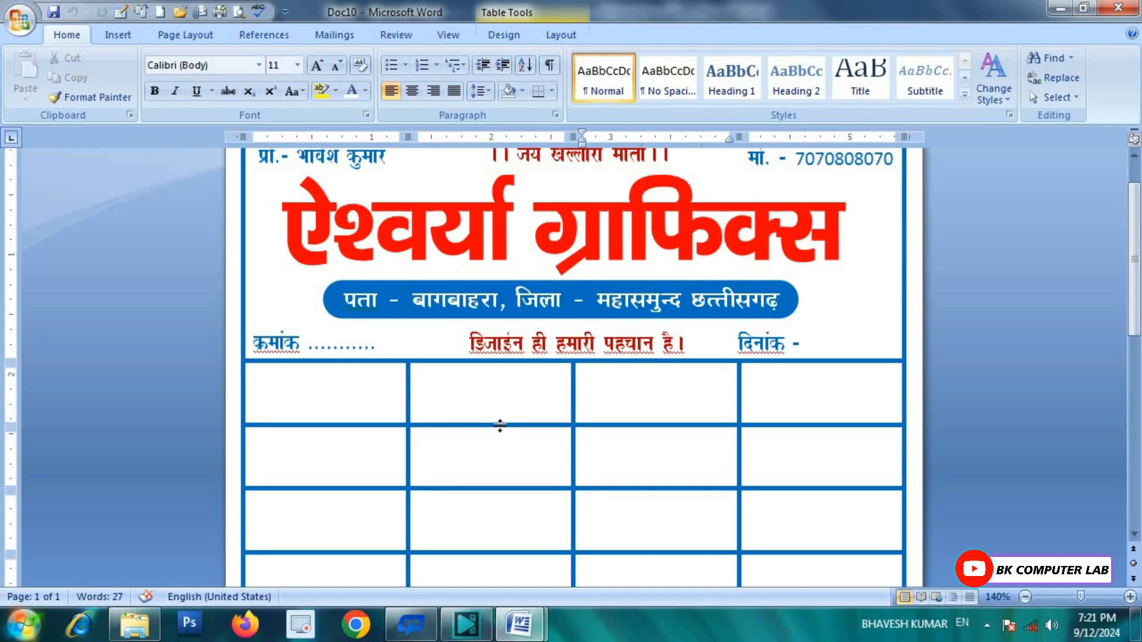
{"action": "left_click_drag", "start_coordinate": [499, 426], "coordinate": [498, 488]}
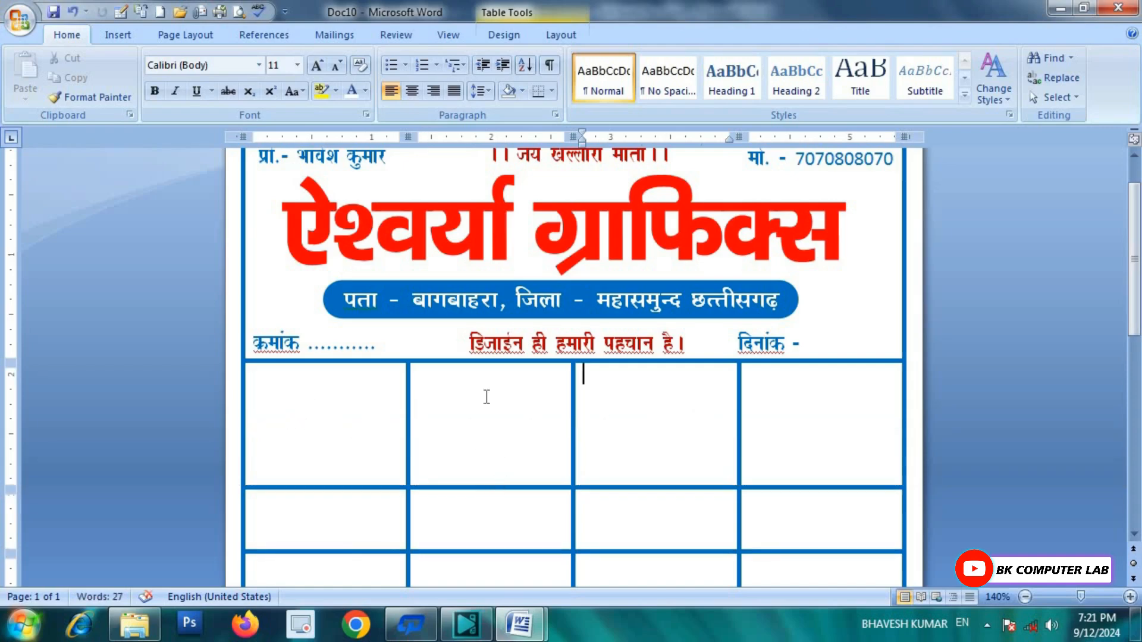
Step: Merge the four cells of the grid's first row into one cell
{"action": "left_click_drag", "start_coordinate": [362, 413], "coordinate": [768, 420]}
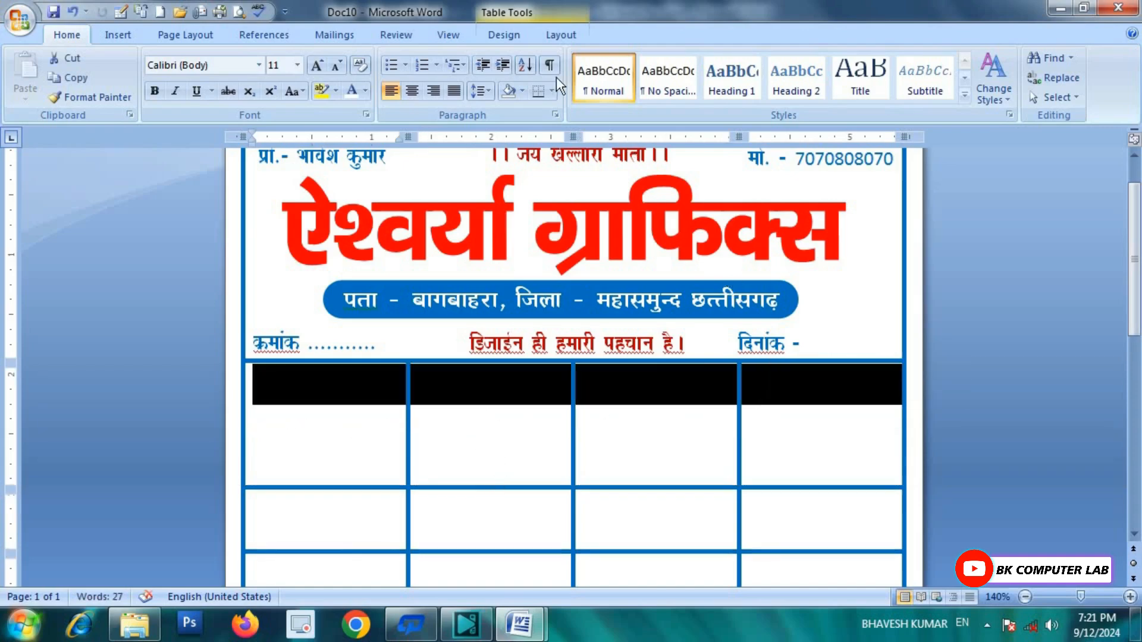
{"action": "left_click", "coordinate": [551, 33]}
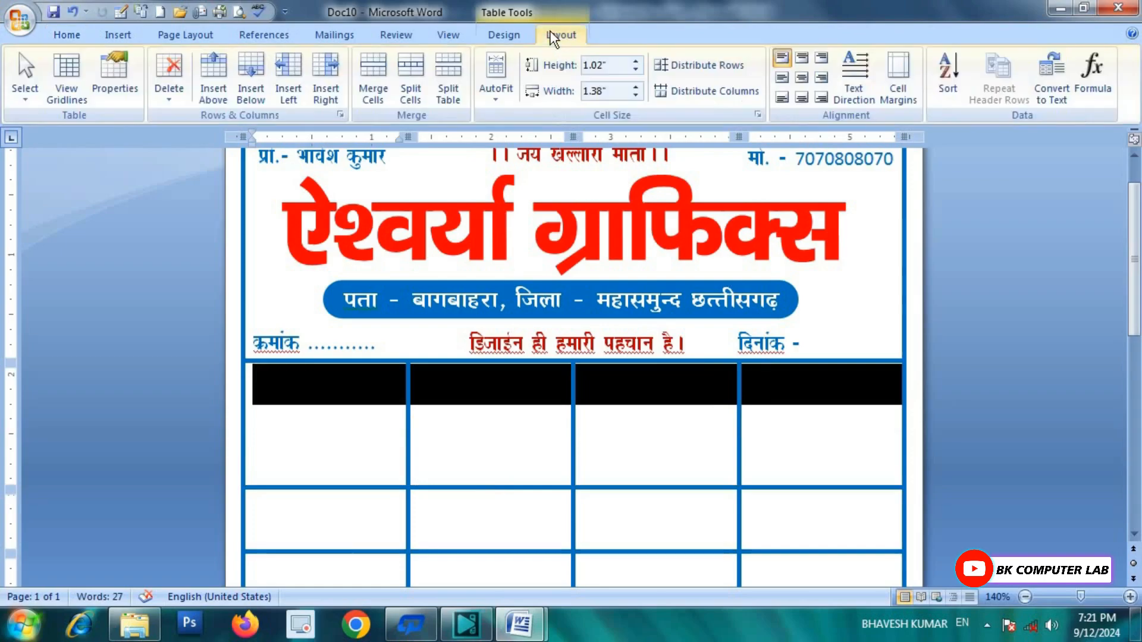
{"action": "left_click", "coordinate": [388, 88]}
{"action": "left_click", "coordinate": [434, 413]}
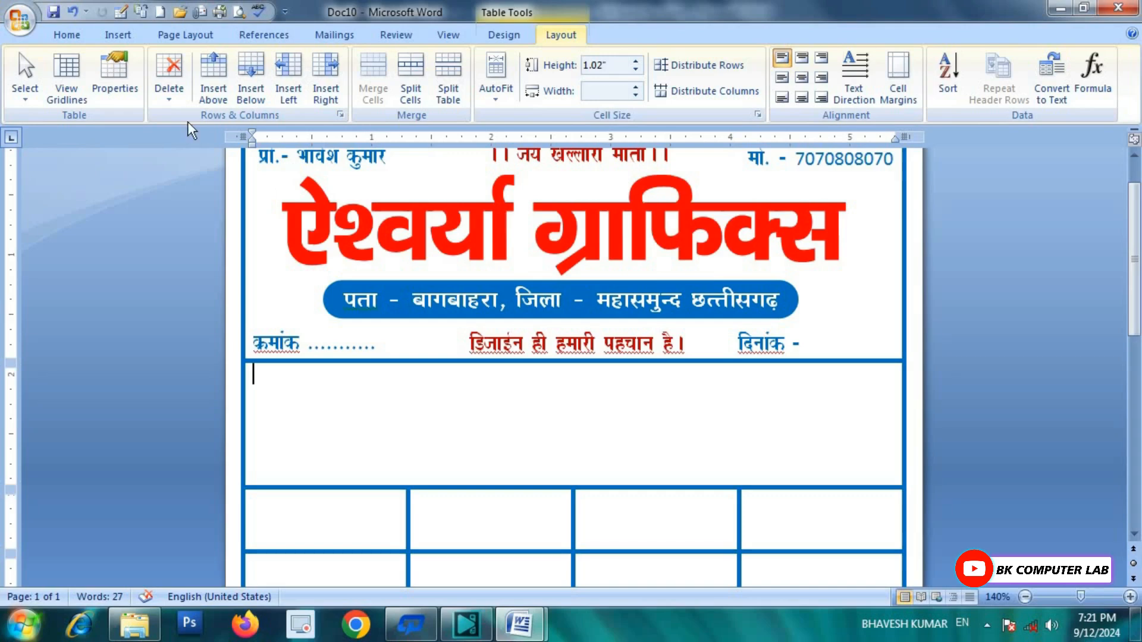
Step: Draw a text box spanning the merged first row
{"action": "left_click", "coordinate": [115, 36]}
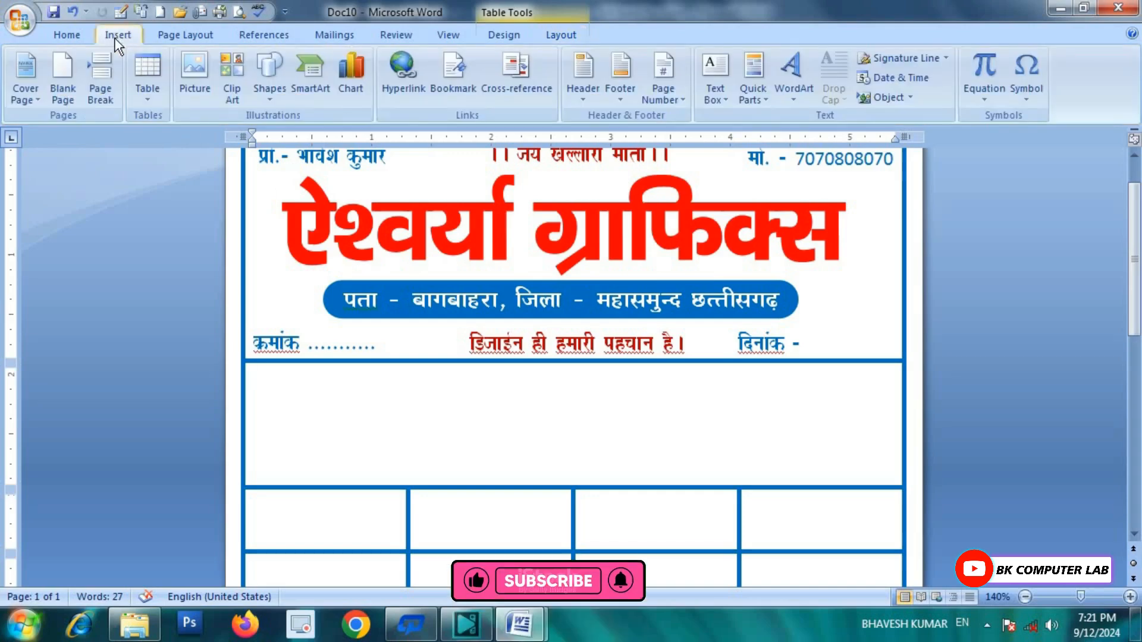
{"action": "left_click", "coordinate": [268, 101]}
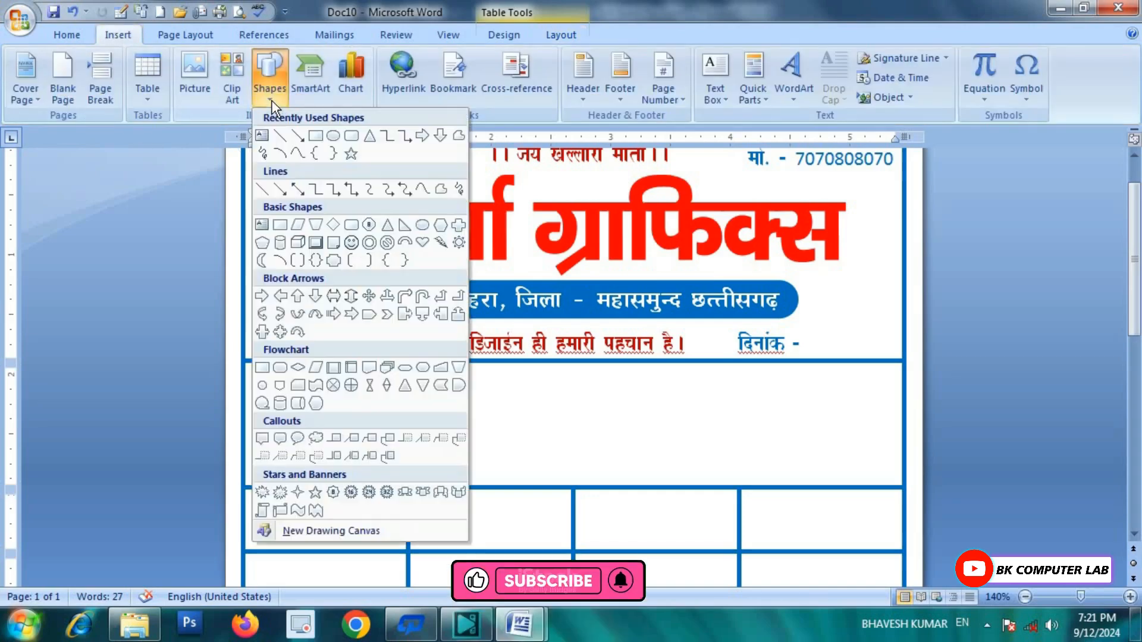
{"action": "left_click", "coordinate": [261, 137]}
{"action": "left_click_drag", "start_coordinate": [253, 373], "coordinate": [892, 480]}
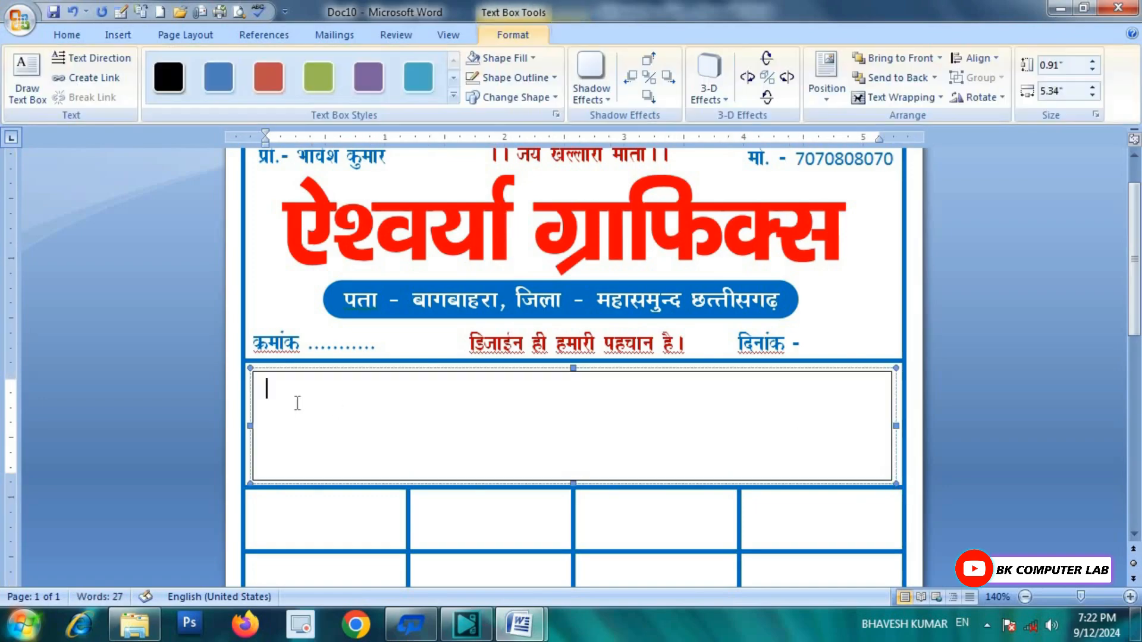
Step: In BHARTIYA HINDI_051 font, type 'श्री/श्रीमती' followed by a long dotted line
{"action": "left_click", "coordinate": [74, 36]}
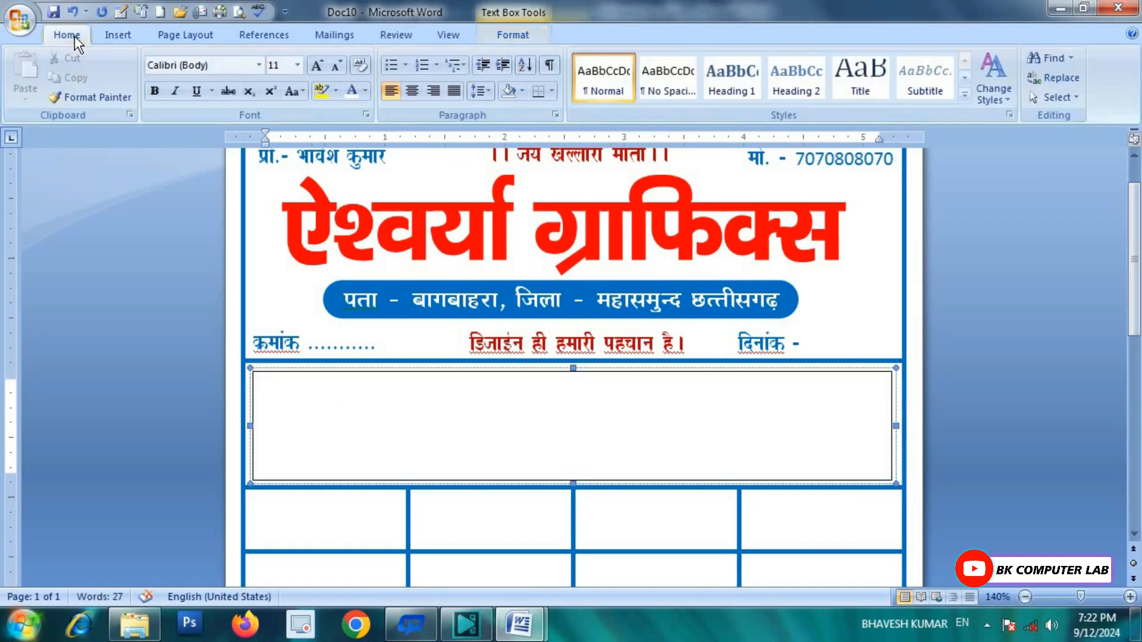
{"action": "left_click", "coordinate": [260, 64]}
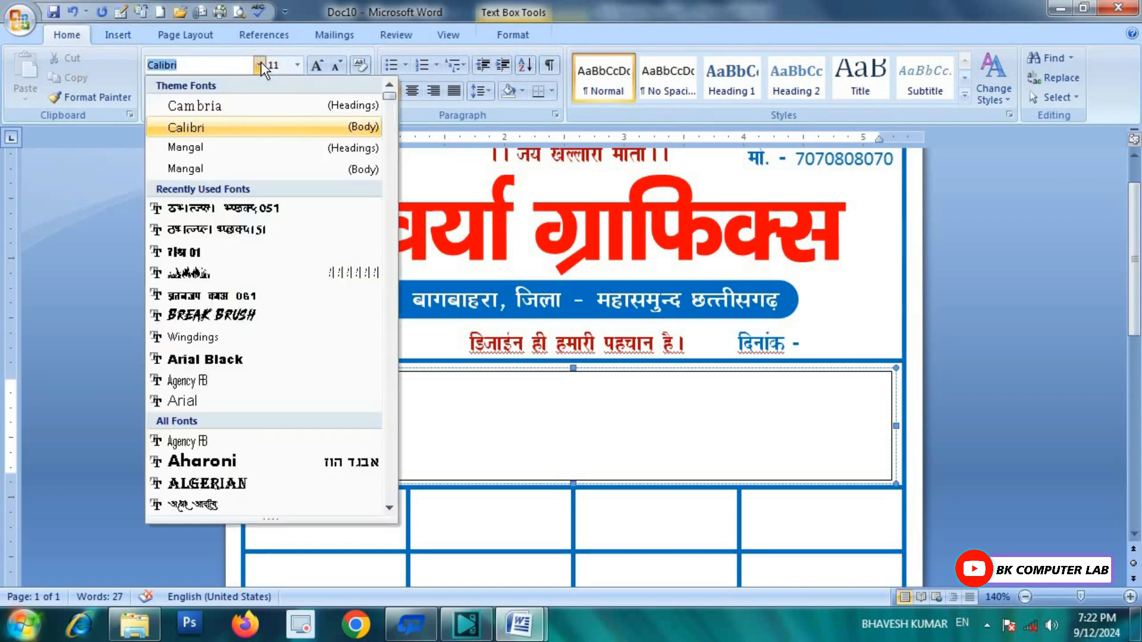
{"action": "left_click", "coordinate": [248, 212]}
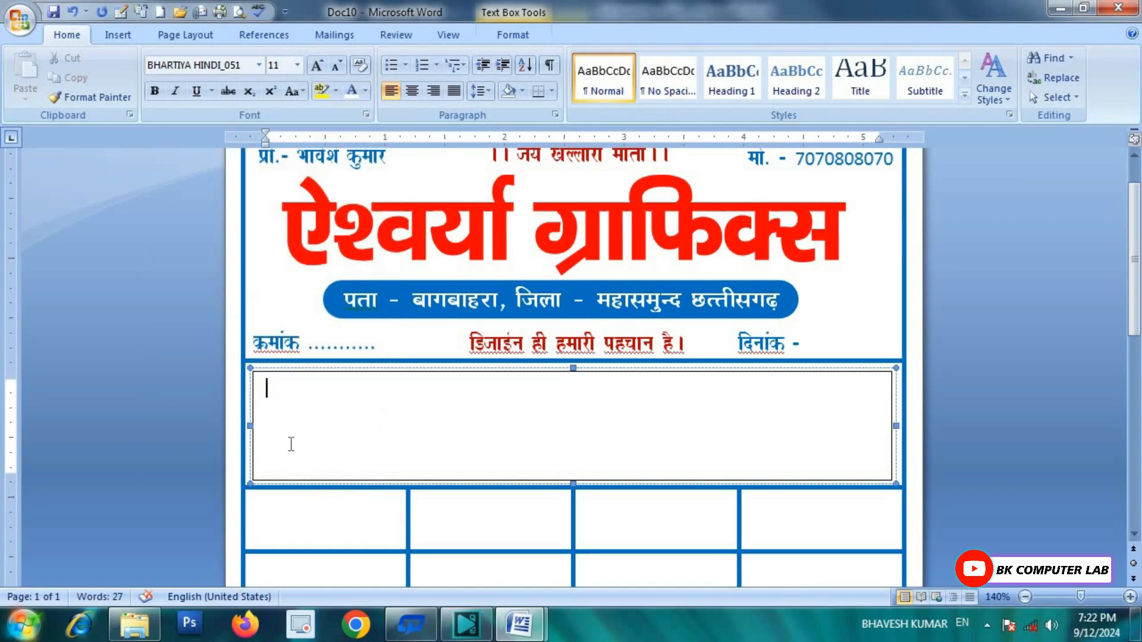
{"action": "type", "text": "श्री/श्रीमती"}
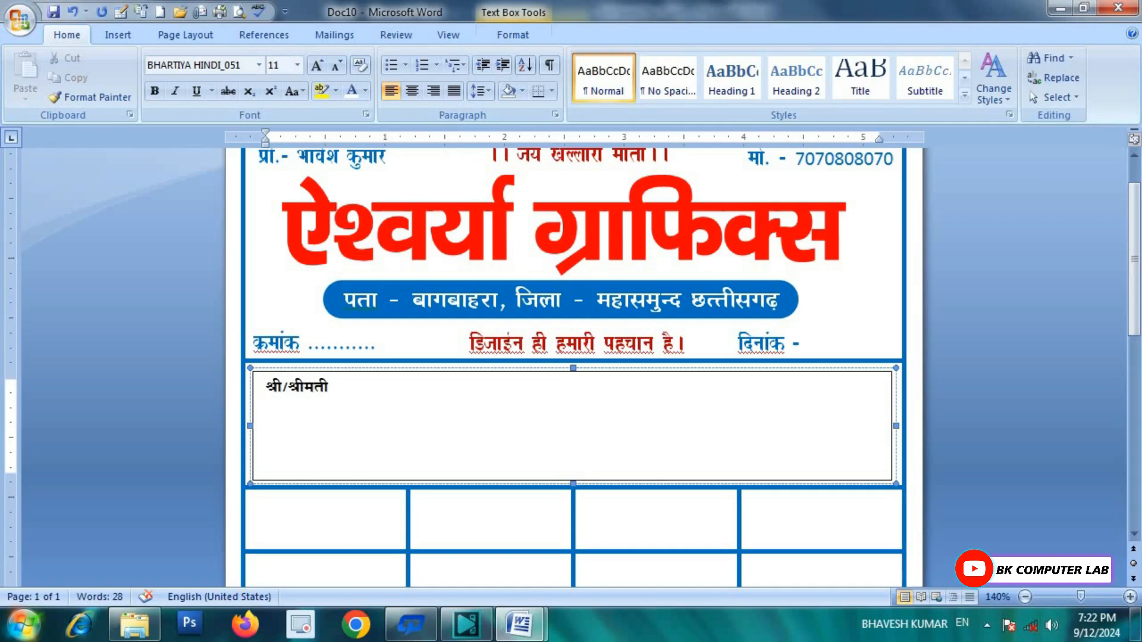
{"action": "type", "text": "..................................."}
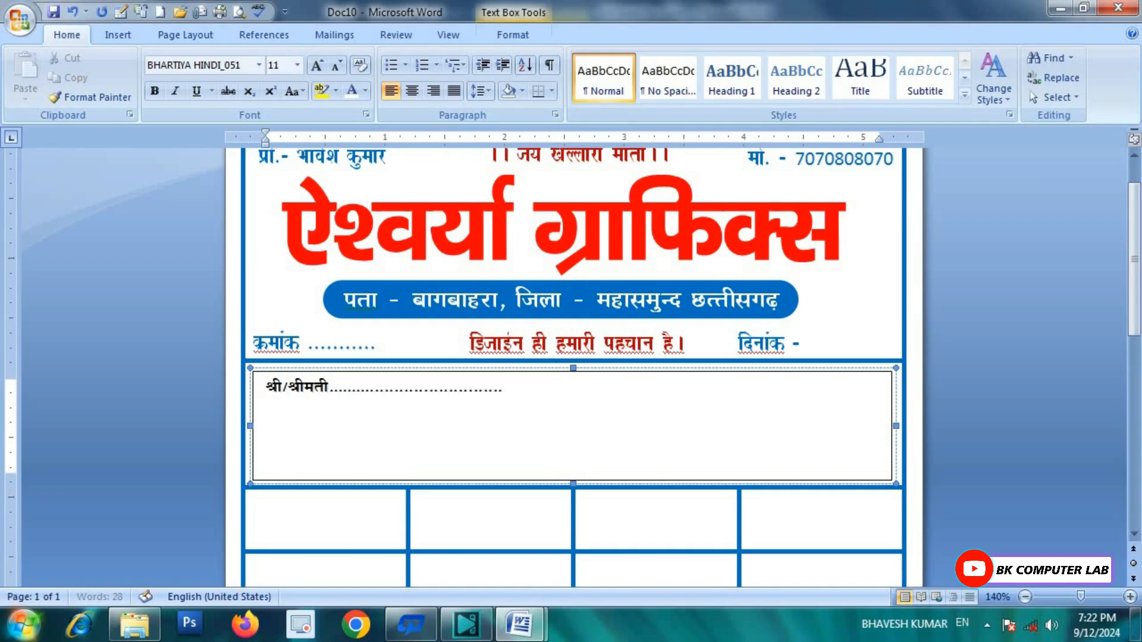
{"action": "type", "text": "........................................................................"}
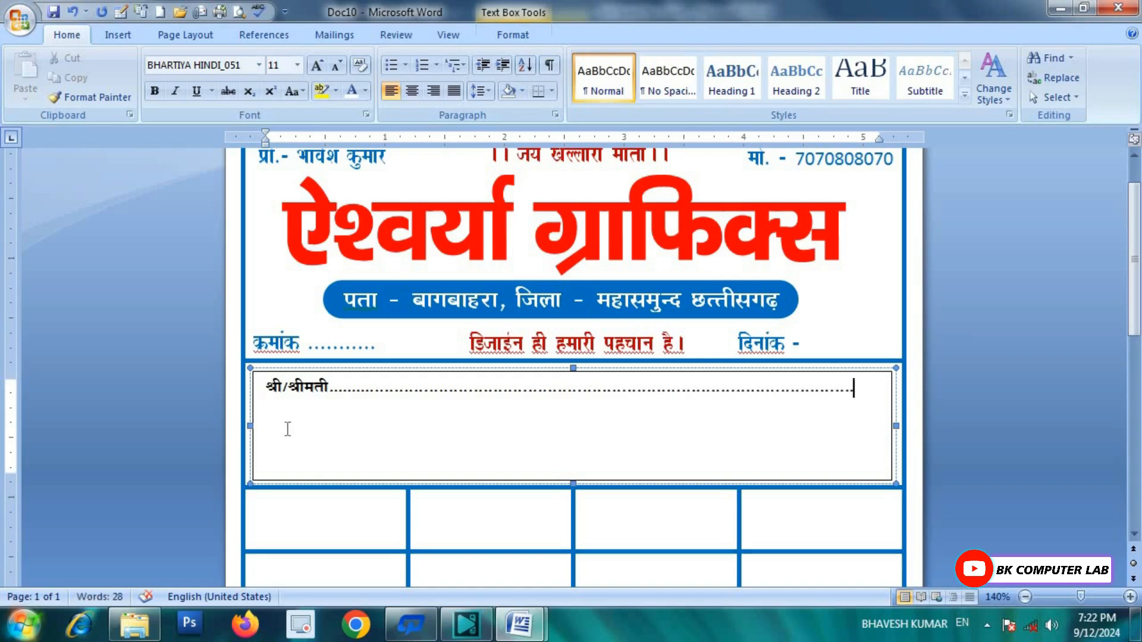
Step: Grow the श्री/श्रीमती line to size 16 and trim the dots that wrapped onto a second line
{"action": "left_click_drag", "start_coordinate": [861, 398], "coordinate": [261, 398]}
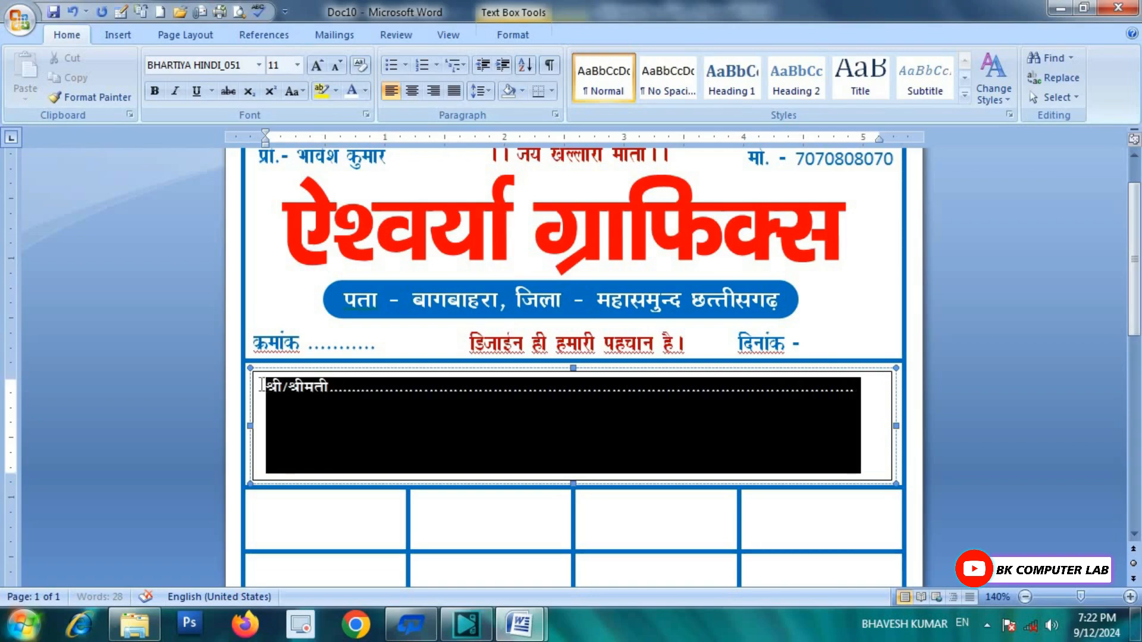
{"action": "left_click", "coordinate": [318, 67]}
{"action": "left_click", "coordinate": [318, 66]}
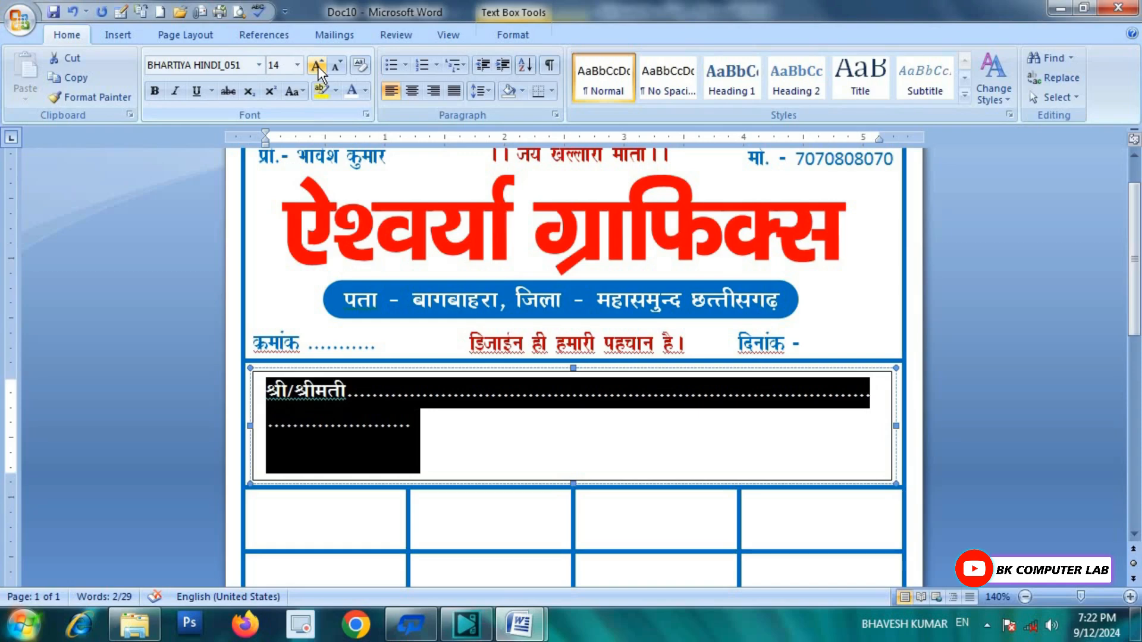
{"action": "left_click", "coordinate": [317, 66]}
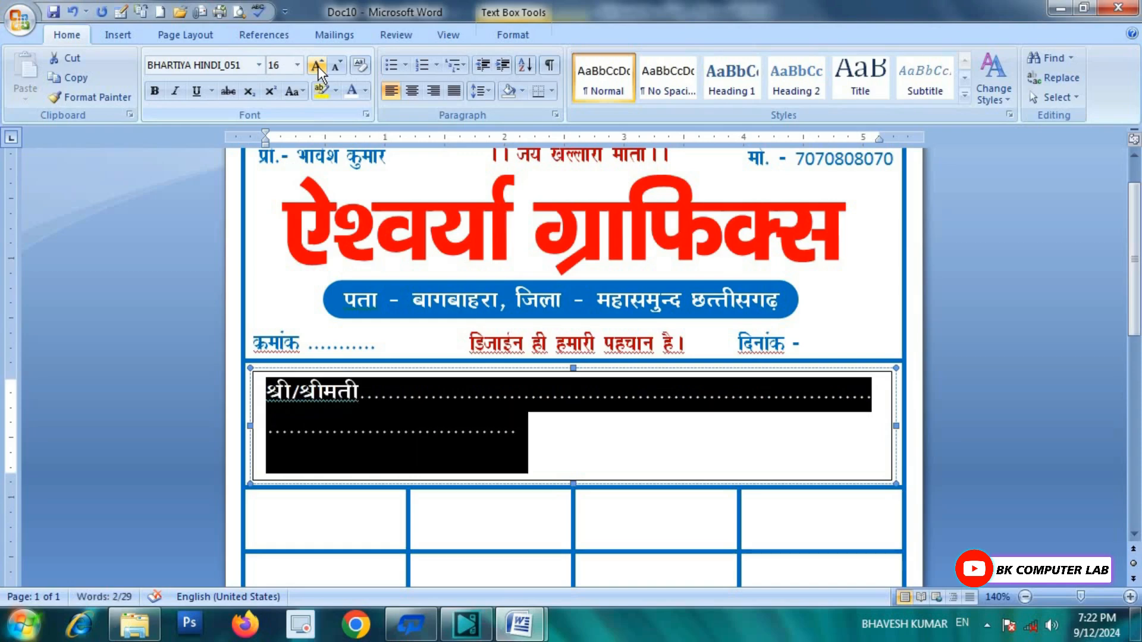
{"action": "left_click", "coordinate": [515, 420]}
{"action": "key", "text": "BackSpace"}
{"action": "key", "text": "BackSpace"}
{"action": "key", "text": "BackSpace"}
{"action": "key", "text": "BackSpace"}
{"action": "key", "text": "BackSpace"}
{"action": "key", "text": "BackSpace"}
{"action": "key", "text": "BackSpace"}
{"action": "key", "text": "BackSpace"}
{"action": "key", "text": "BackSpace"}
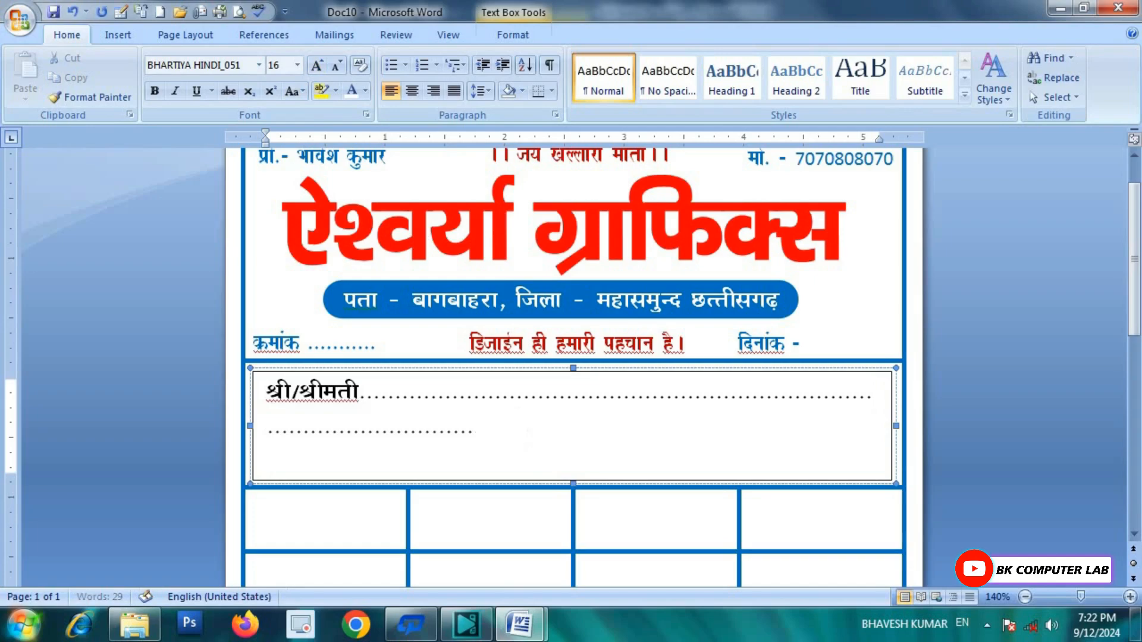
{"action": "key", "text": "BackSpace"}
{"action": "key", "text": "BackSpace"}
{"action": "key", "text": "BackSpace"}
{"action": "key", "text": "BackSpace"}
Step: Add a second line reading 'पता' with dots, then 'माे' with a dotted mobile field
{"action": "key", "text": "Return"}
{"action": "type", "text": "पता"}
{"action": "key", "text": "ctrl+z"}
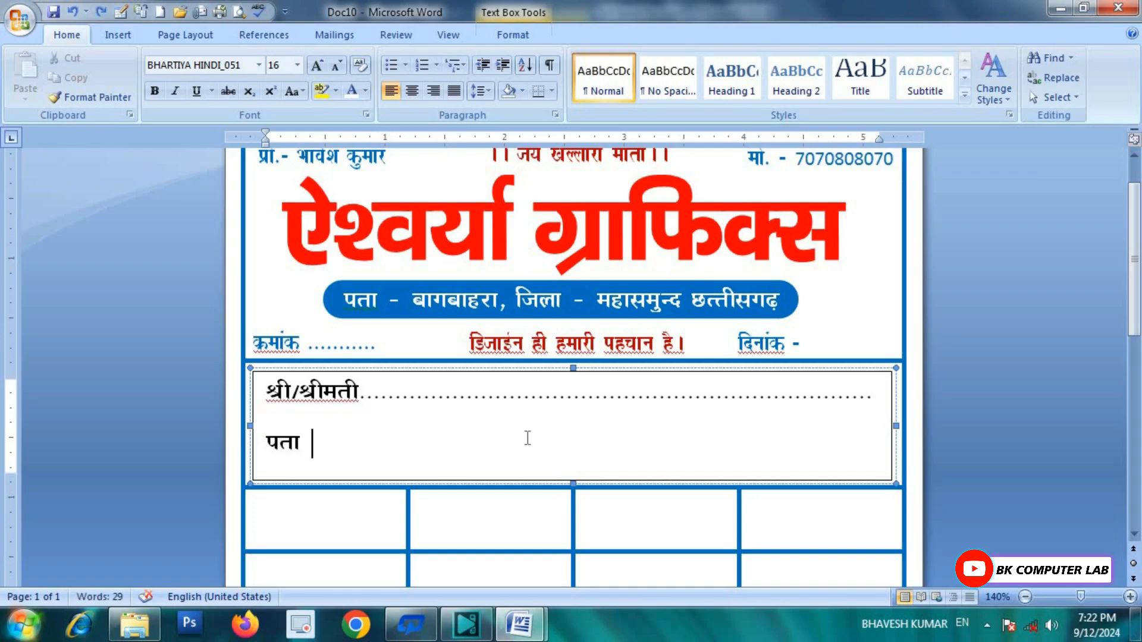
{"action": "key", "text": "BackSpace"}
{"action": "type", "text": "...............म"}
{"action": "key", "text": "BackSpace"}
{"action": "type", "text": ".........माे"}
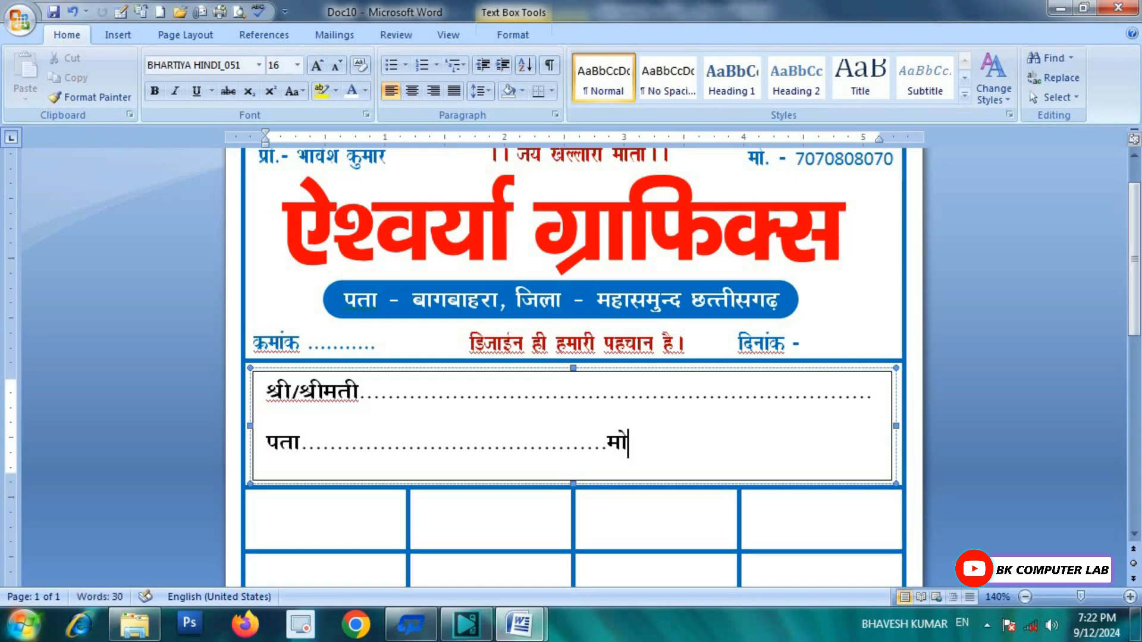
{"action": "type", "text": "...................."}
{"action": "key", "text": "Return"}
{"action": "key", "text": "BackSpace"}
{"action": "left_click", "coordinate": [665, 510]}
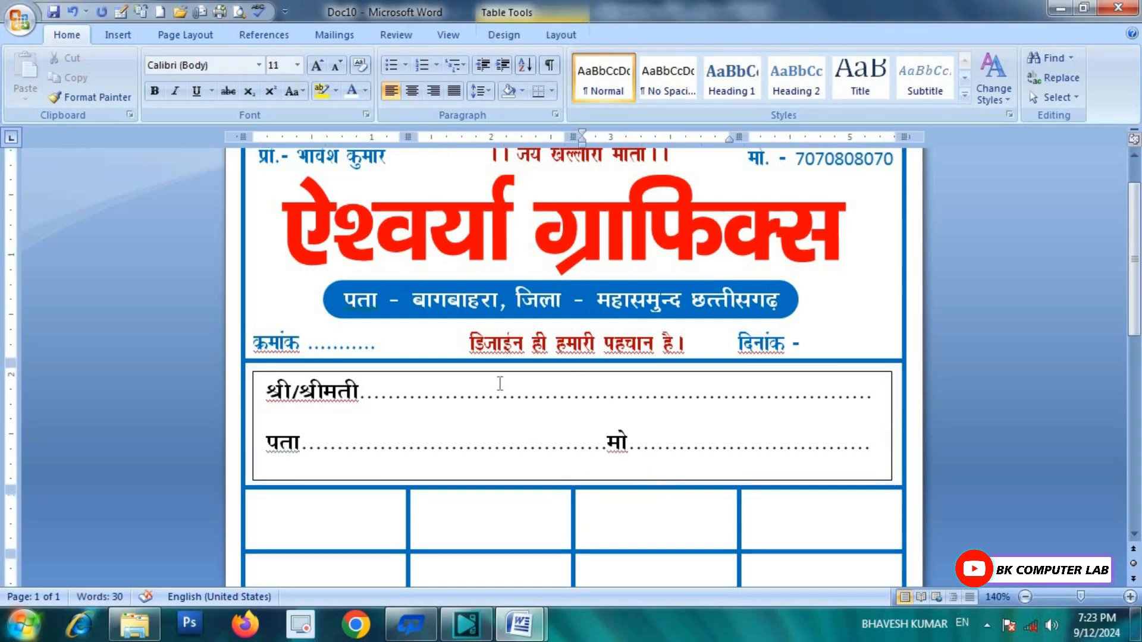
Step: Set the customer text box to No Outline and No Fill
{"action": "left_click", "coordinate": [661, 377]}
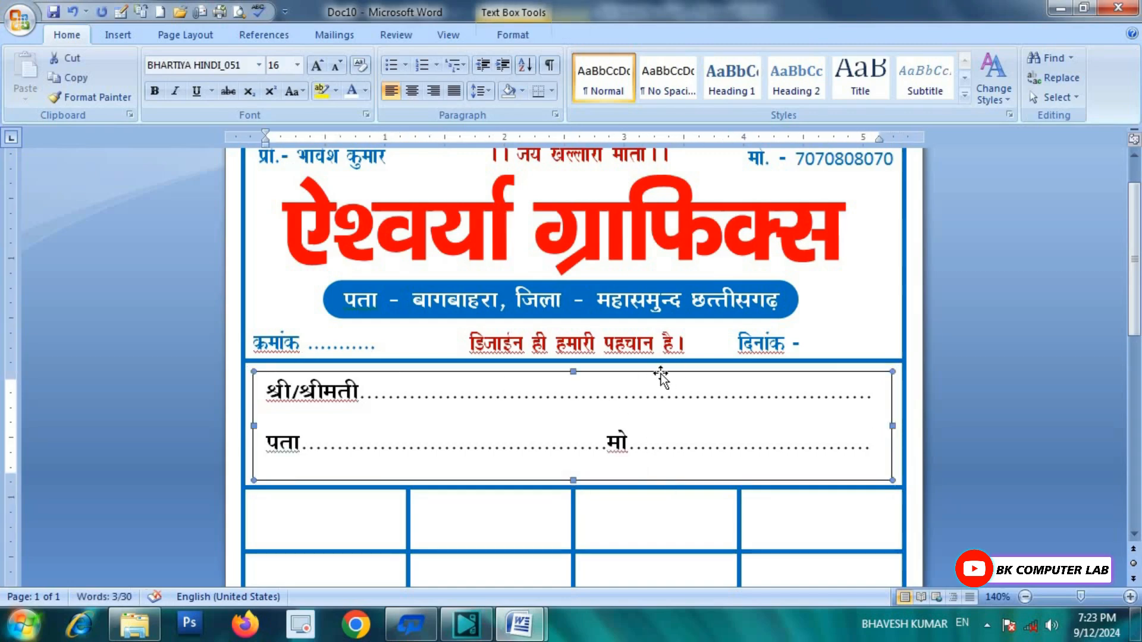
{"action": "left_click", "coordinate": [514, 36]}
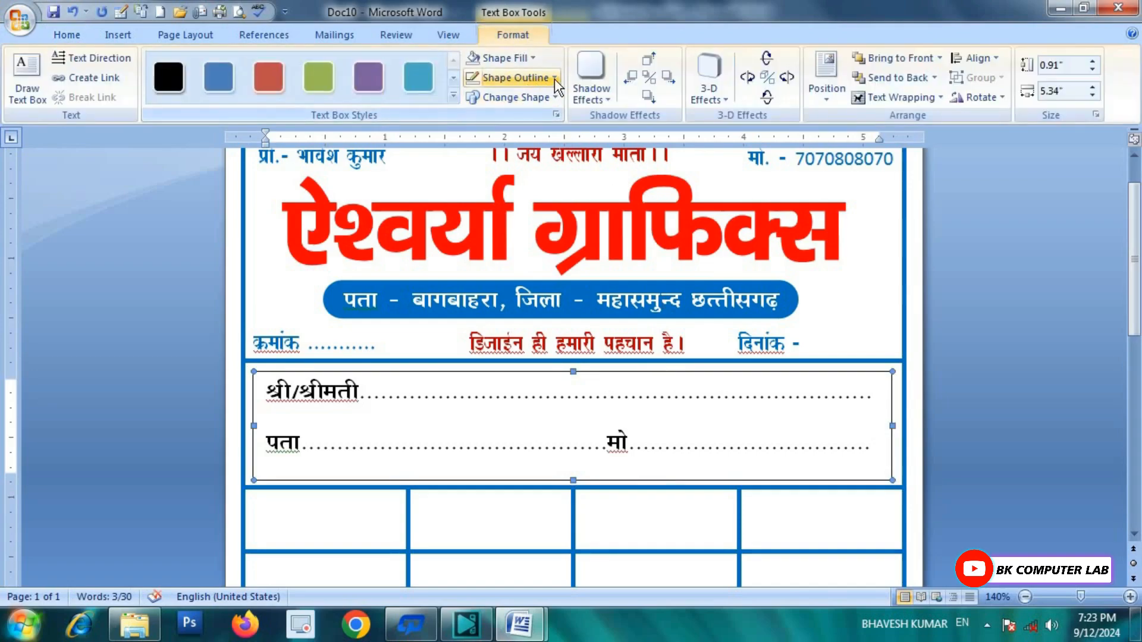
{"action": "left_click", "coordinate": [558, 82]}
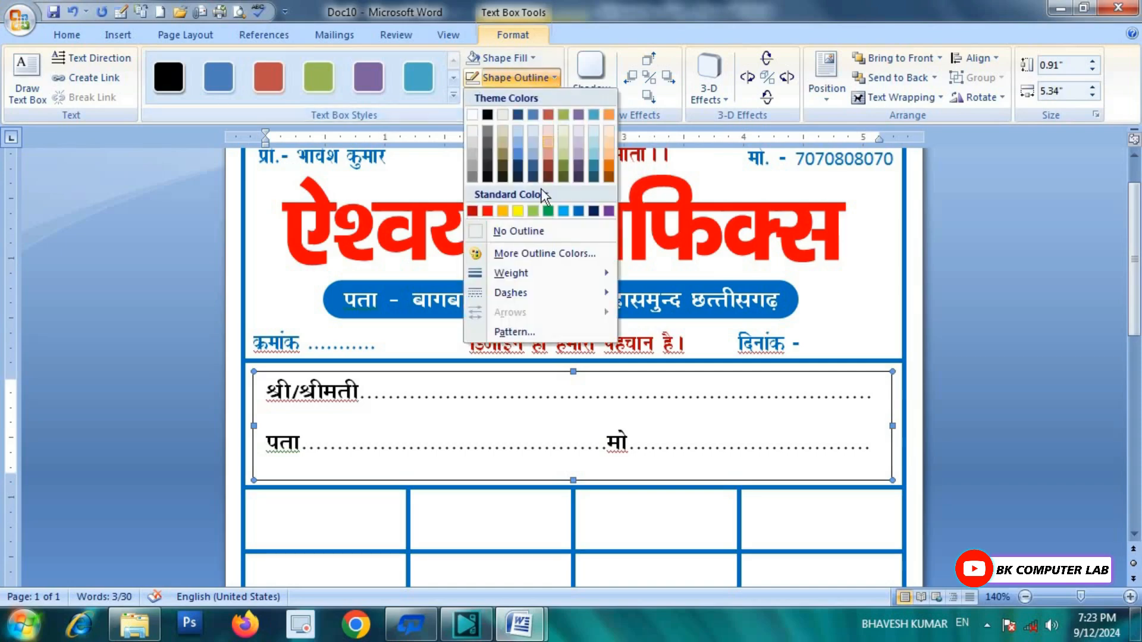
{"action": "left_click", "coordinate": [507, 231]}
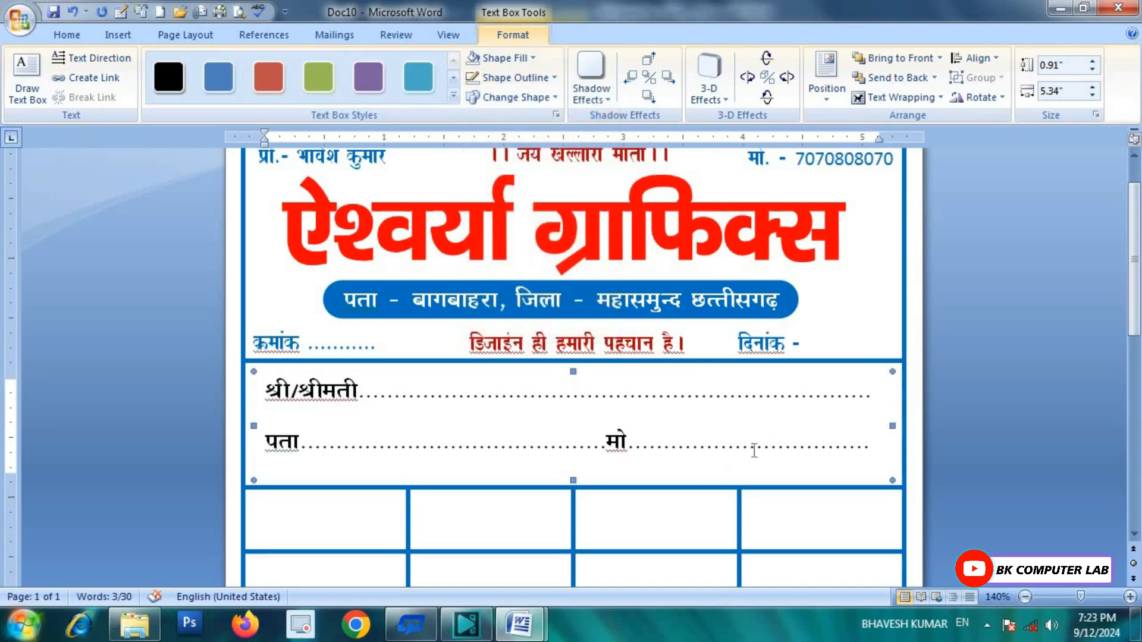
{"action": "left_click", "coordinate": [533, 58]}
{"action": "left_click", "coordinate": [519, 212]}
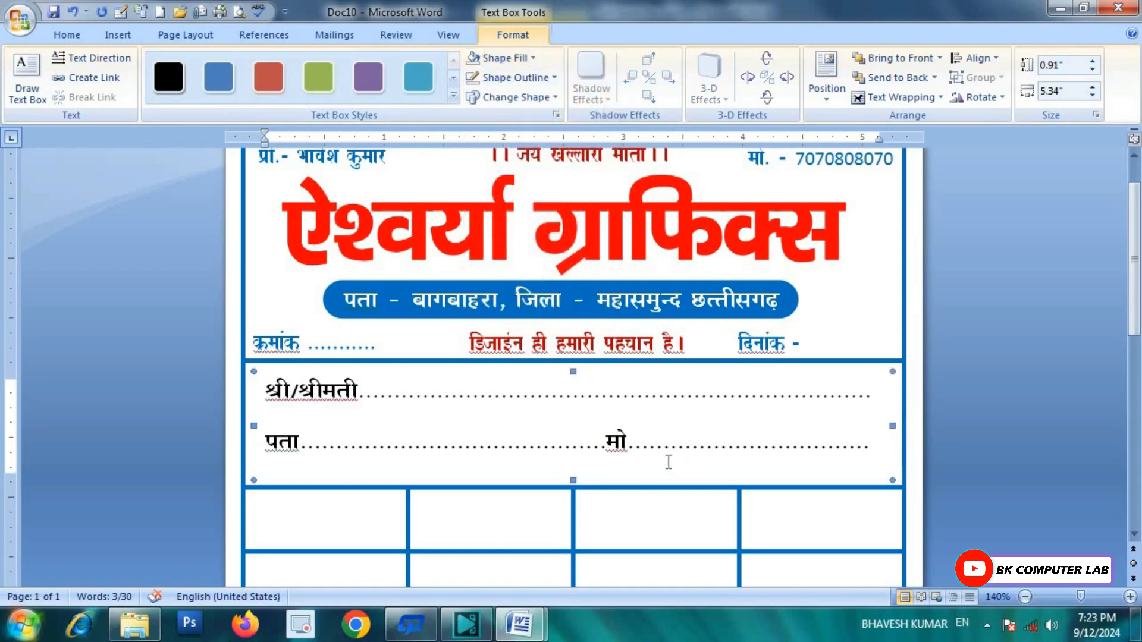
Step: Drag the grid's border up to sit just beneath the पता/मो line
{"action": "left_click", "coordinate": [670, 446]}
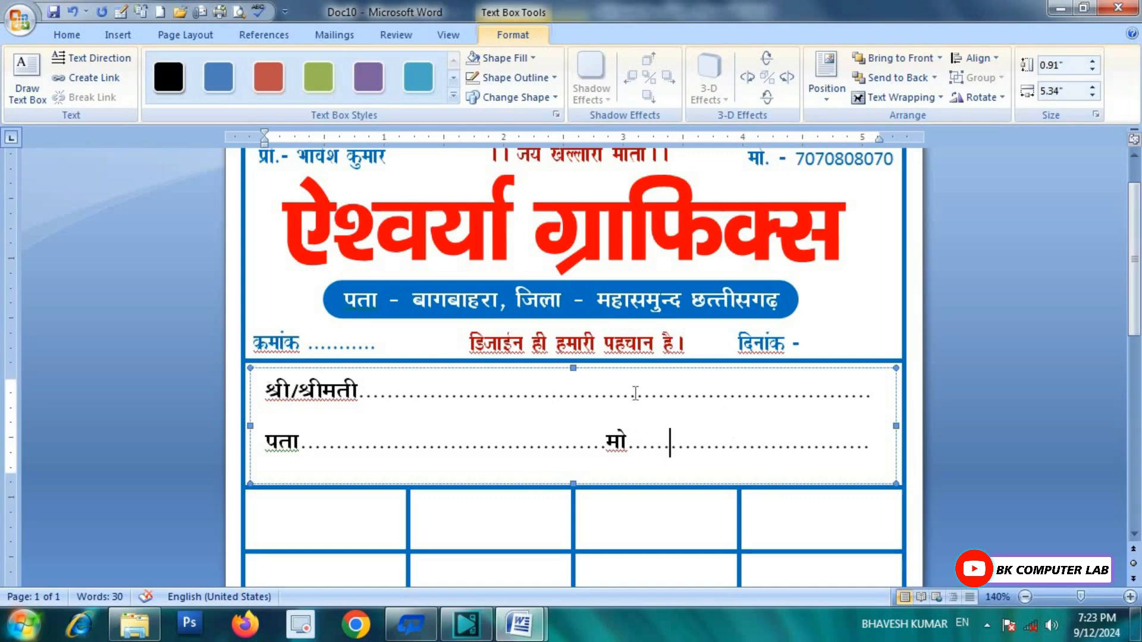
{"action": "left_click", "coordinate": [641, 501]}
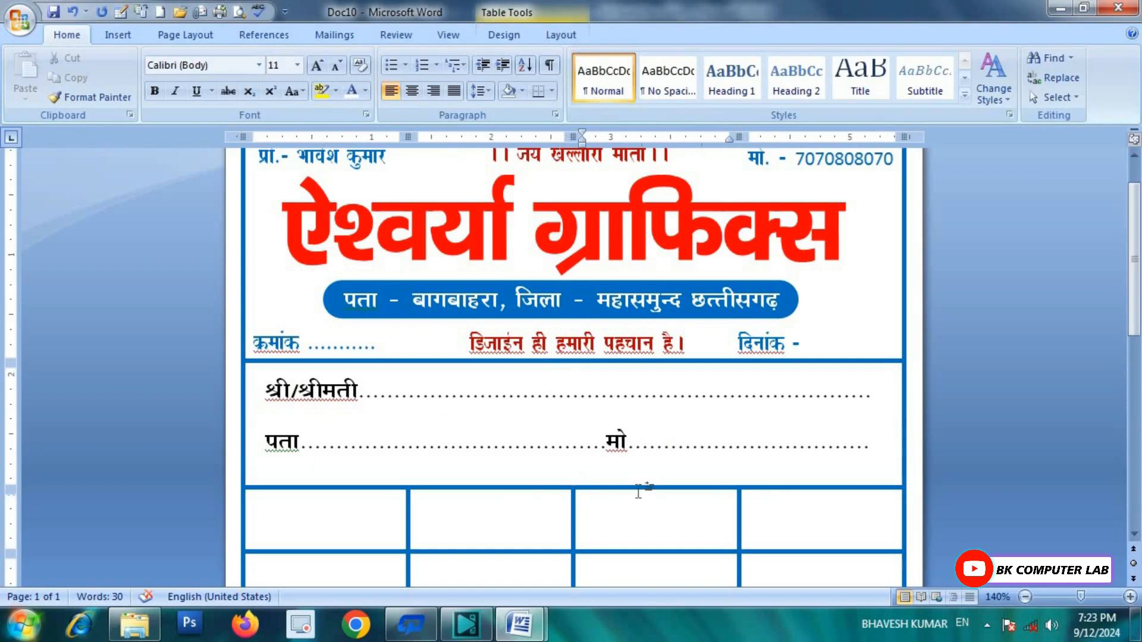
{"action": "left_click_drag", "start_coordinate": [636, 486], "coordinate": [635, 465]}
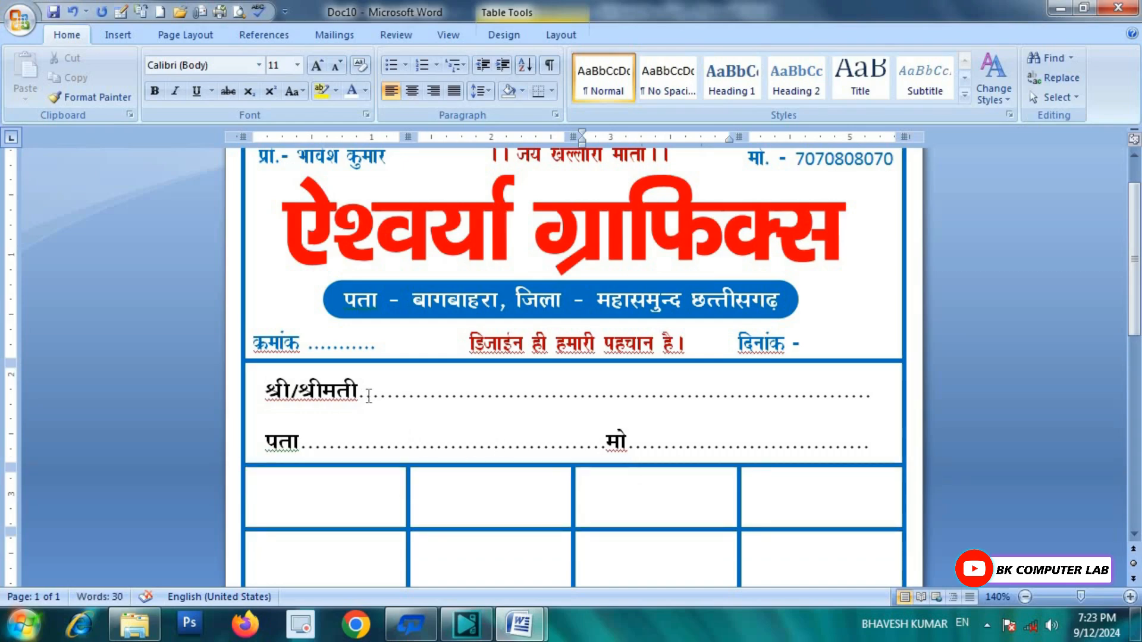
Step: Colour the श्री/श्रीमती and पता/मो lines blue, then view the 'bill book for video' reference
{"action": "scroll", "coordinate": [696, 435], "scroll_direction": "down", "scroll_amount": 3}
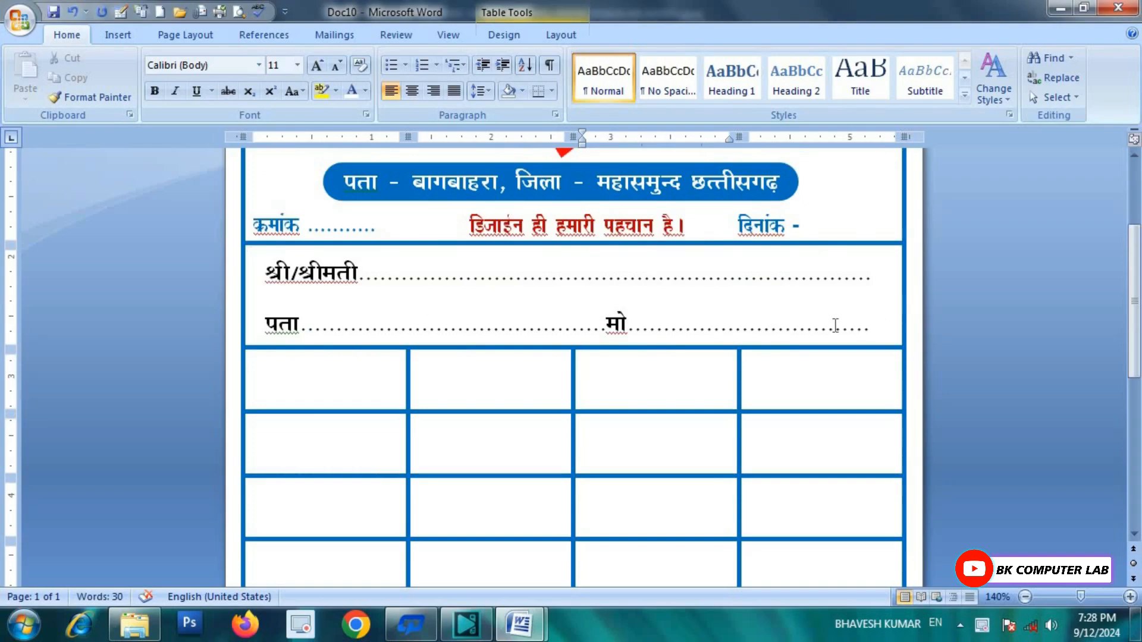
{"action": "left_click_drag", "start_coordinate": [835, 326], "coordinate": [261, 271]}
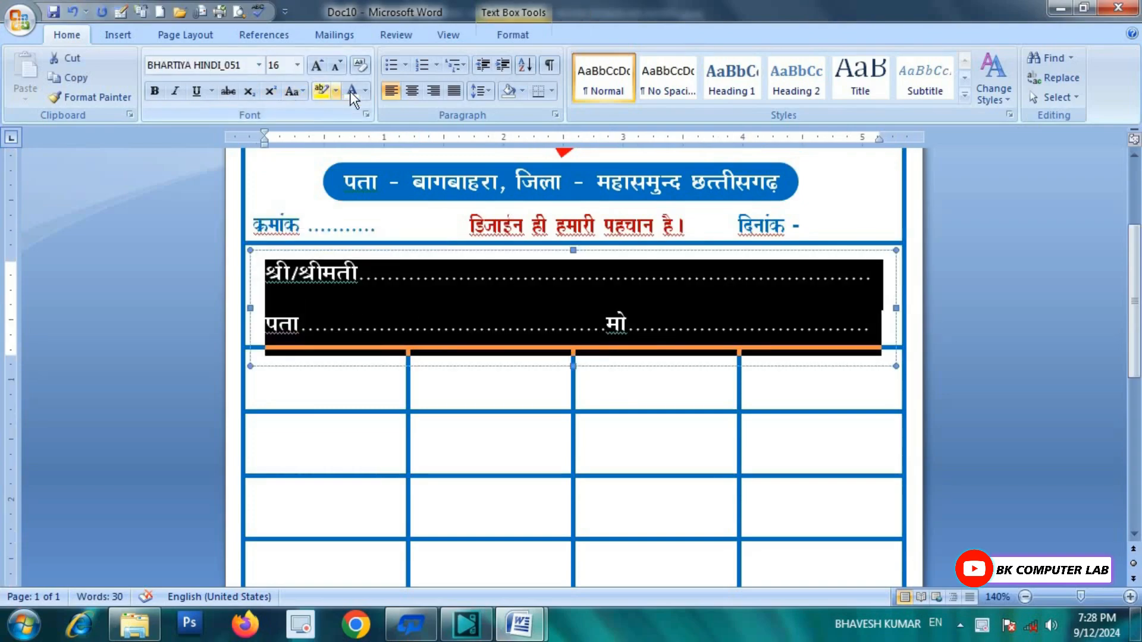
{"action": "left_click", "coordinate": [366, 91]}
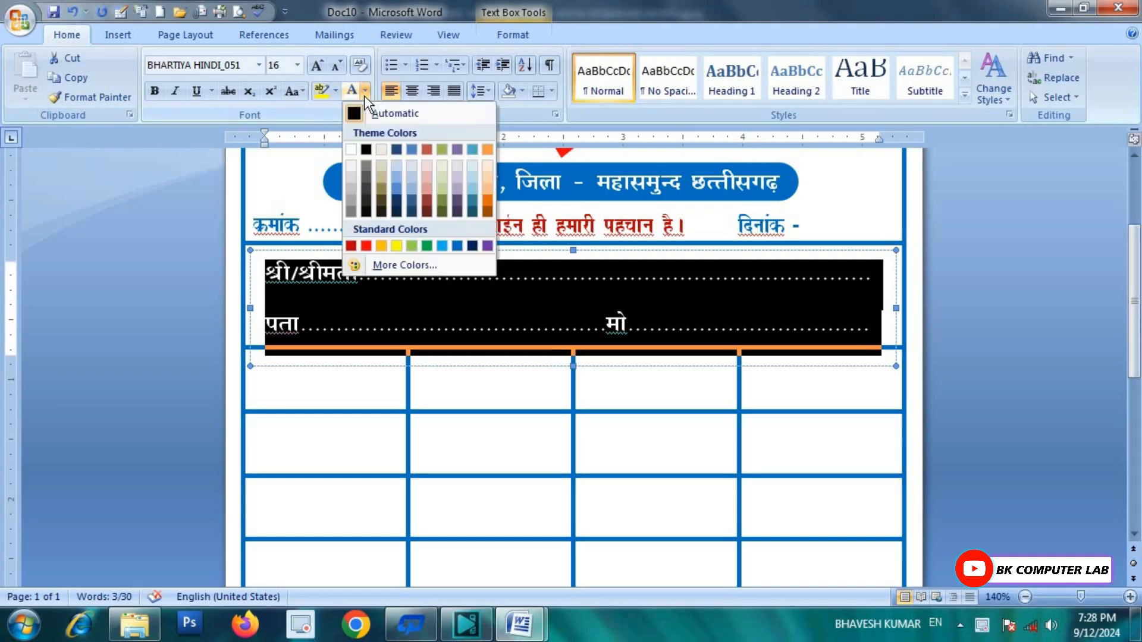
{"action": "left_click", "coordinate": [457, 246]}
{"action": "left_click", "coordinate": [552, 511]}
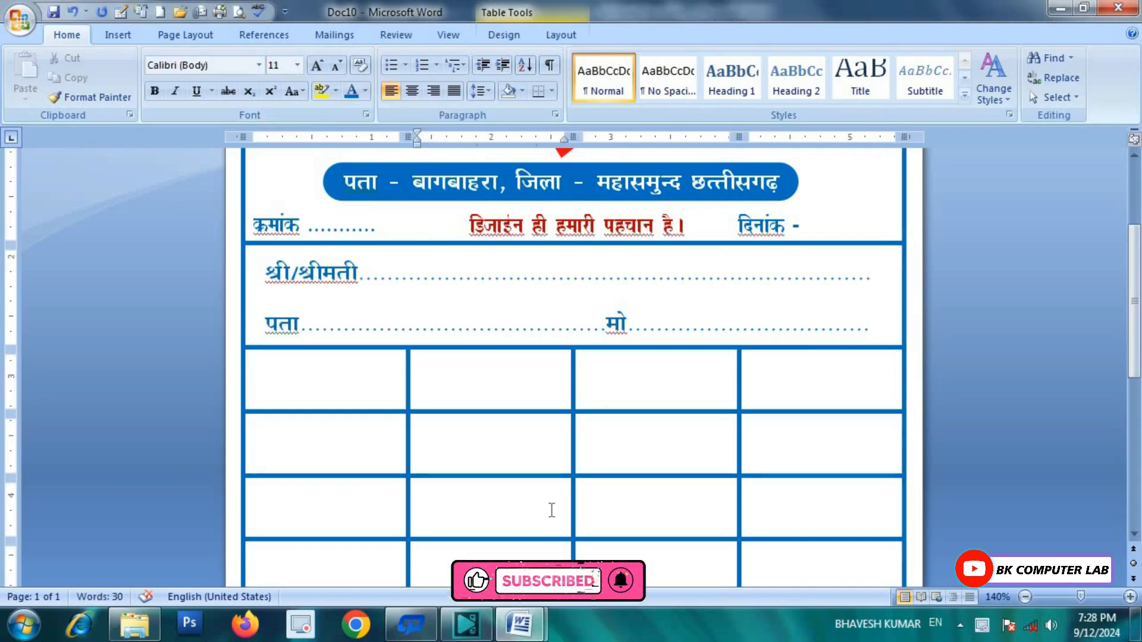
{"action": "mouse_move", "coordinate": [518, 624]}
{"action": "left_click", "coordinate": [416, 512]}
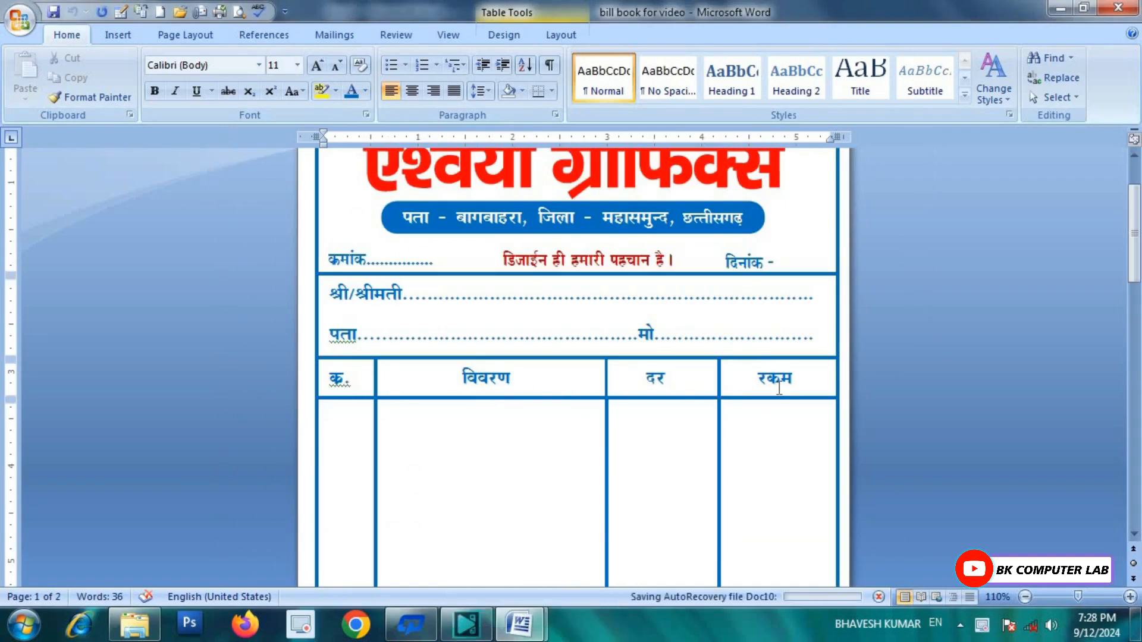
Step: Back in Doc10, drag the grid's first column border left to form a narrow serial-number column
{"action": "mouse_move", "coordinate": [517, 625]}
{"action": "left_click", "coordinate": [598, 533]}
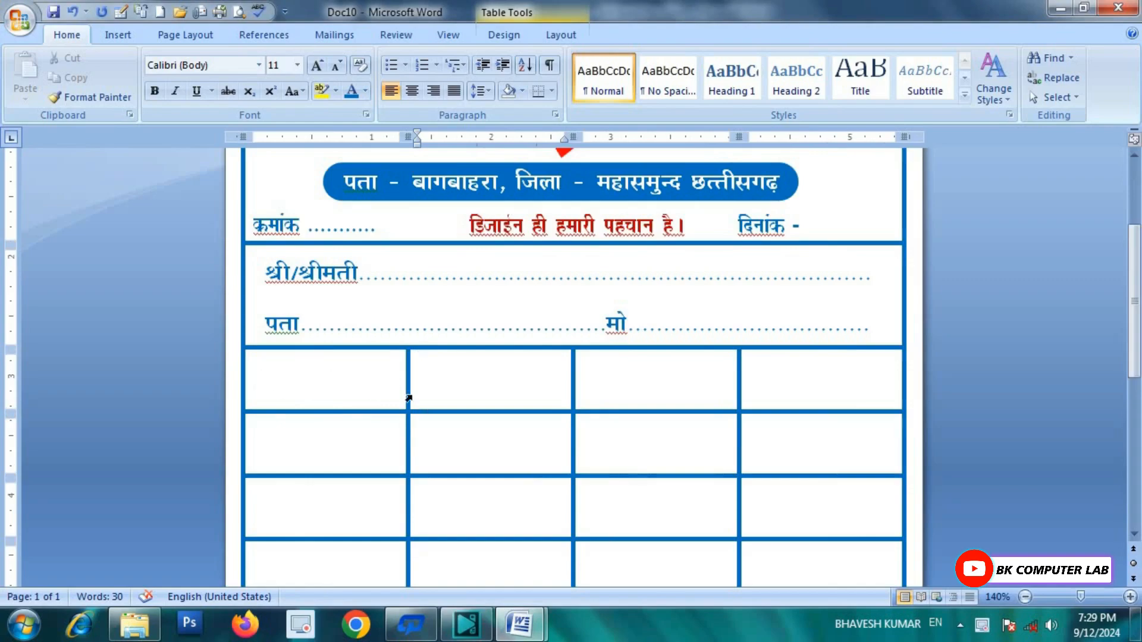
{"action": "left_click_drag", "start_coordinate": [408, 382], "coordinate": [309, 384]}
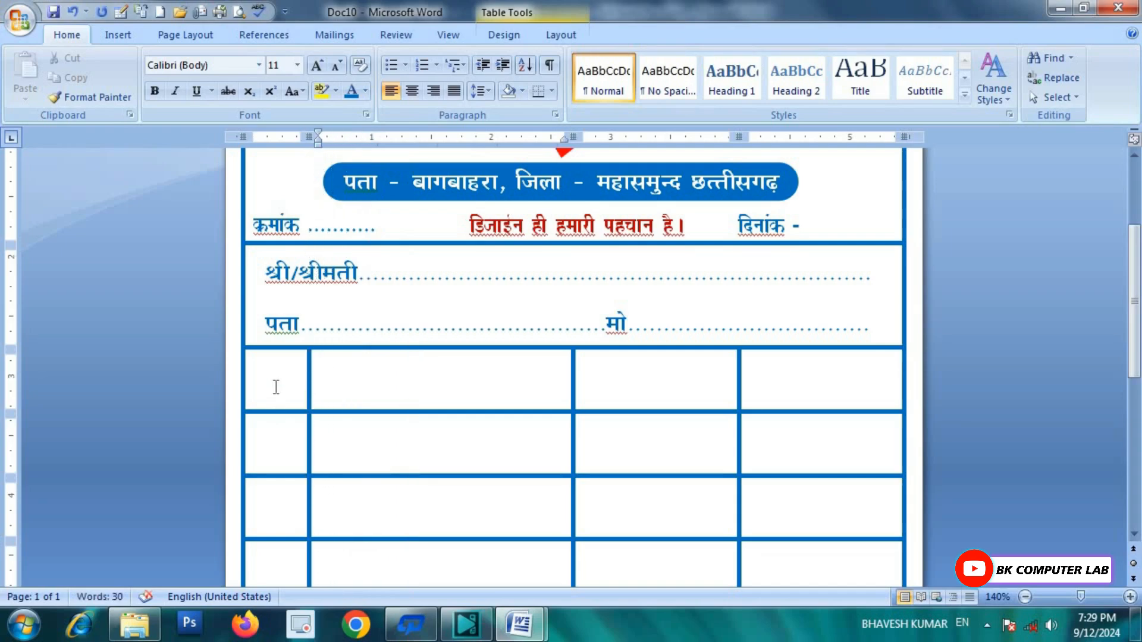